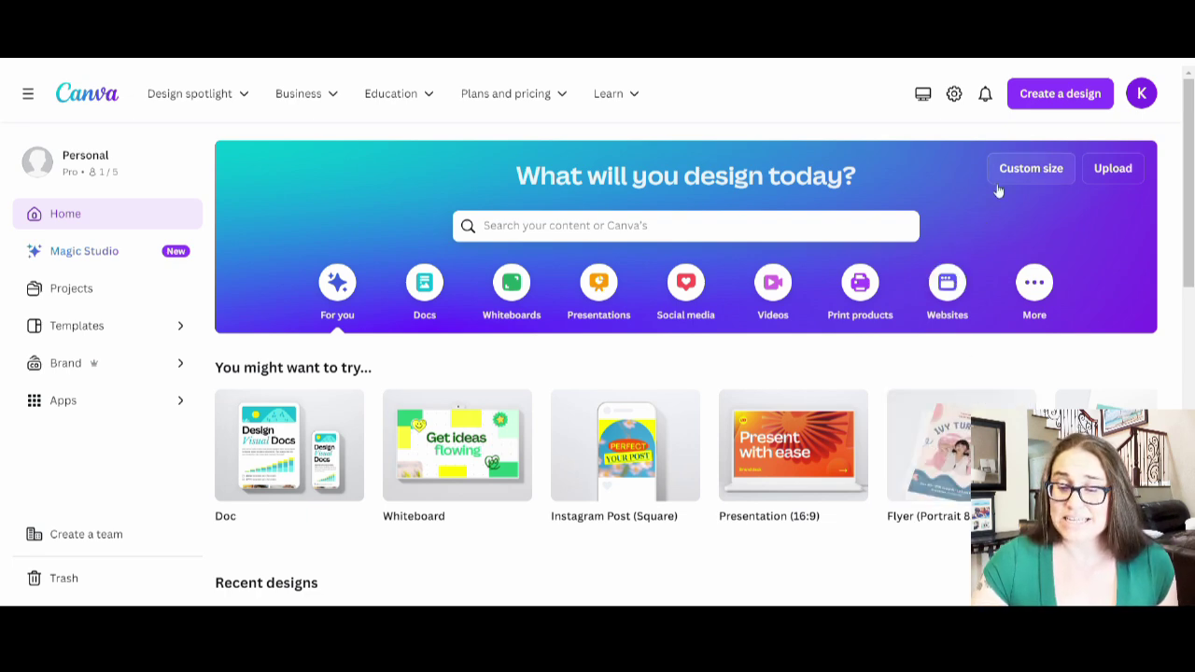
- Create a new custom-size blank design of 4500 × 5400 px
{"action": "left_click", "coordinate": [1035, 174]}
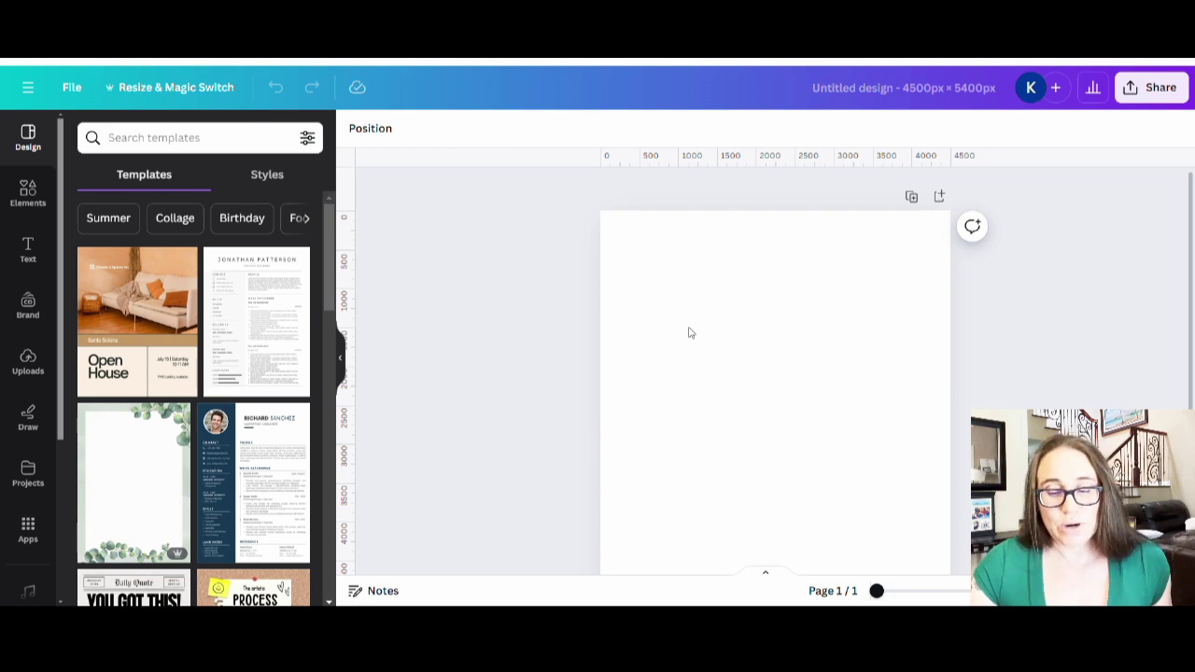
- Set the page background colour to solid black from the Default colors
{"action": "left_click", "coordinate": [689, 334]}
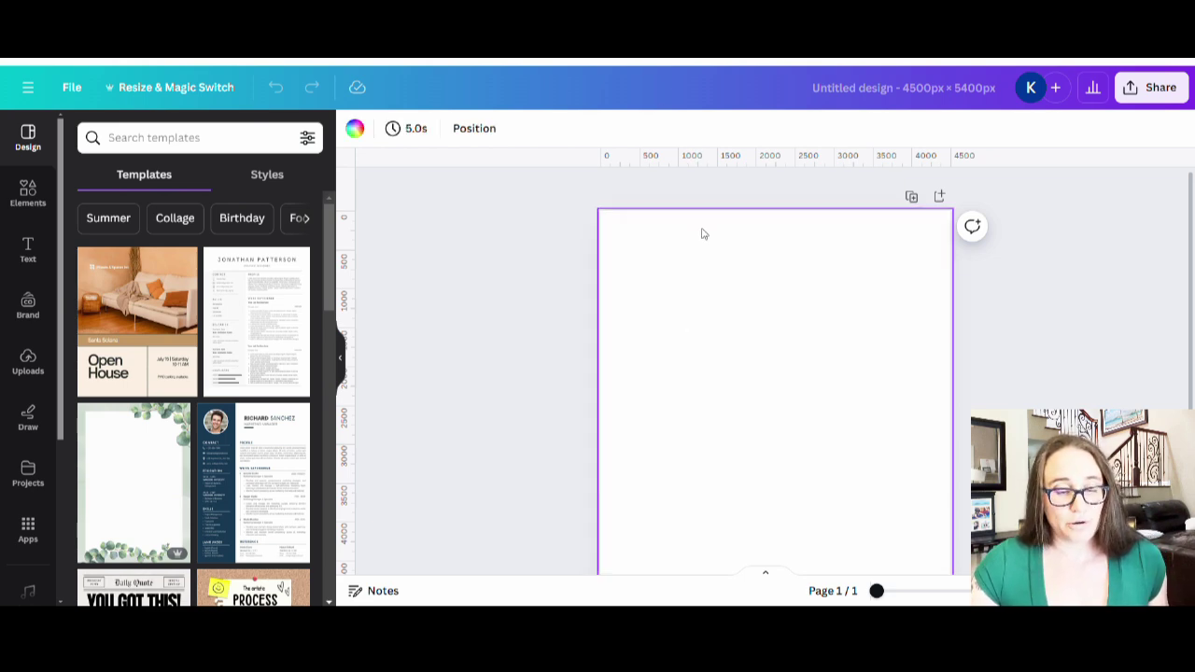
{"action": "left_click", "coordinate": [354, 128]}
{"action": "left_click", "coordinate": [84, 434]}
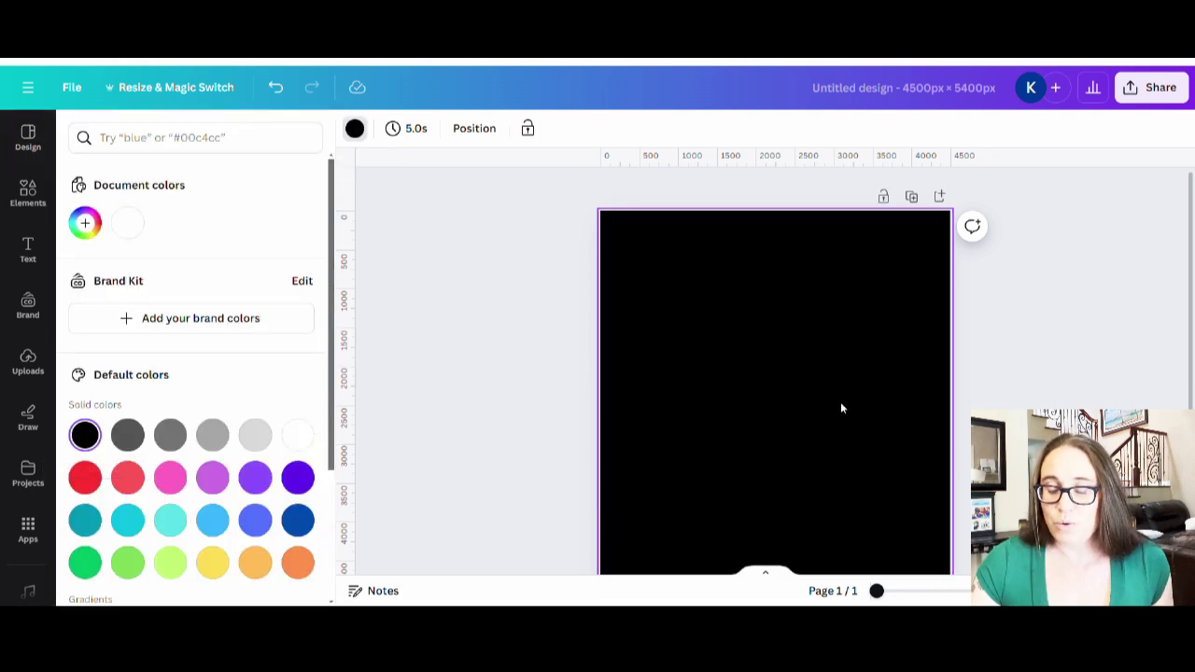
{"action": "left_click", "coordinate": [540, 358]}
{"action": "scroll", "coordinate": [631, 365], "scroll_direction": "down", "scroll_amount": 1}
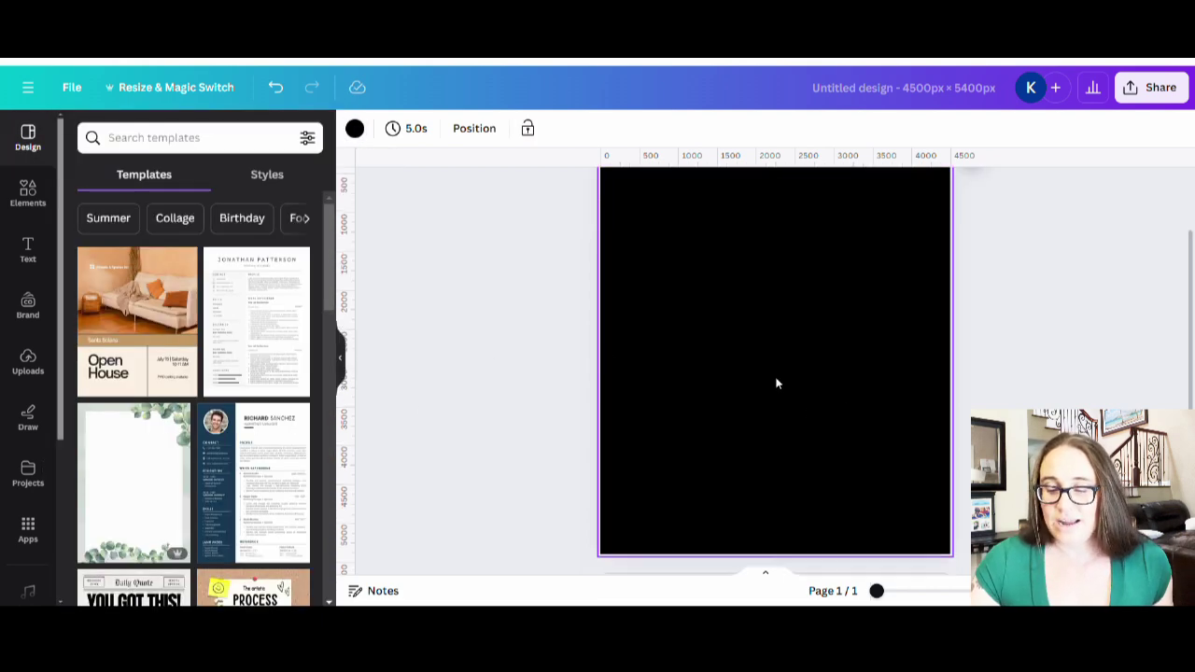
{"action": "scroll", "coordinate": [776, 381], "scroll_direction": "up", "scroll_amount": 1}
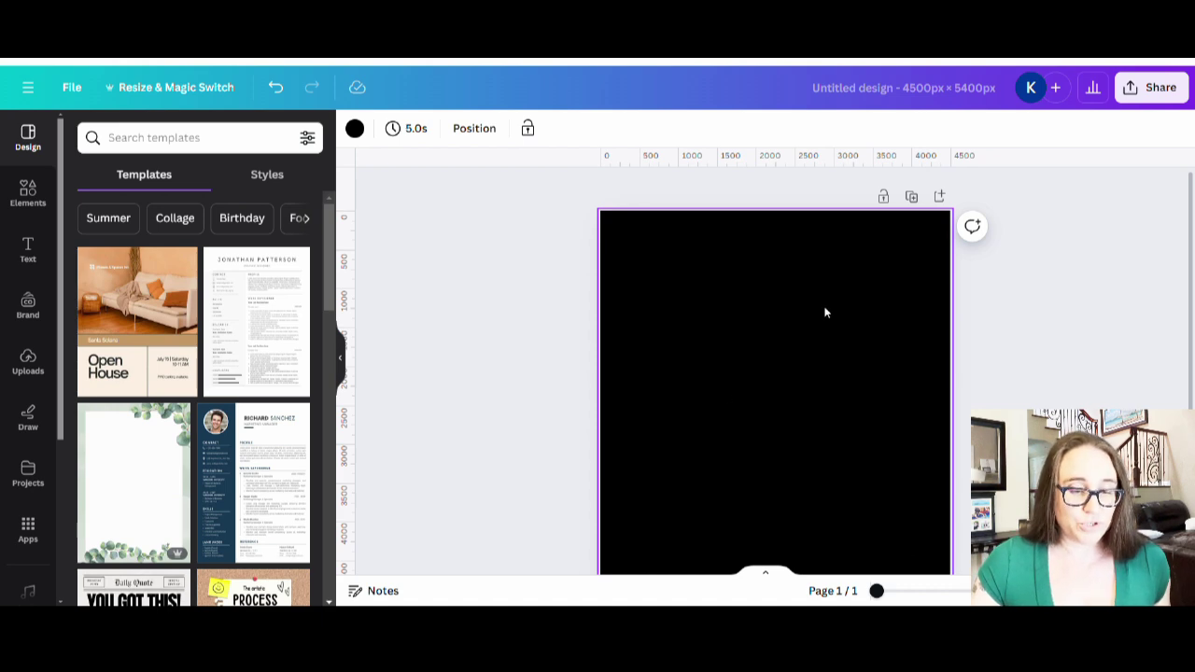
- Add a grey rounded square from Elements > Shapes to the page
{"action": "left_click", "coordinate": [29, 191]}
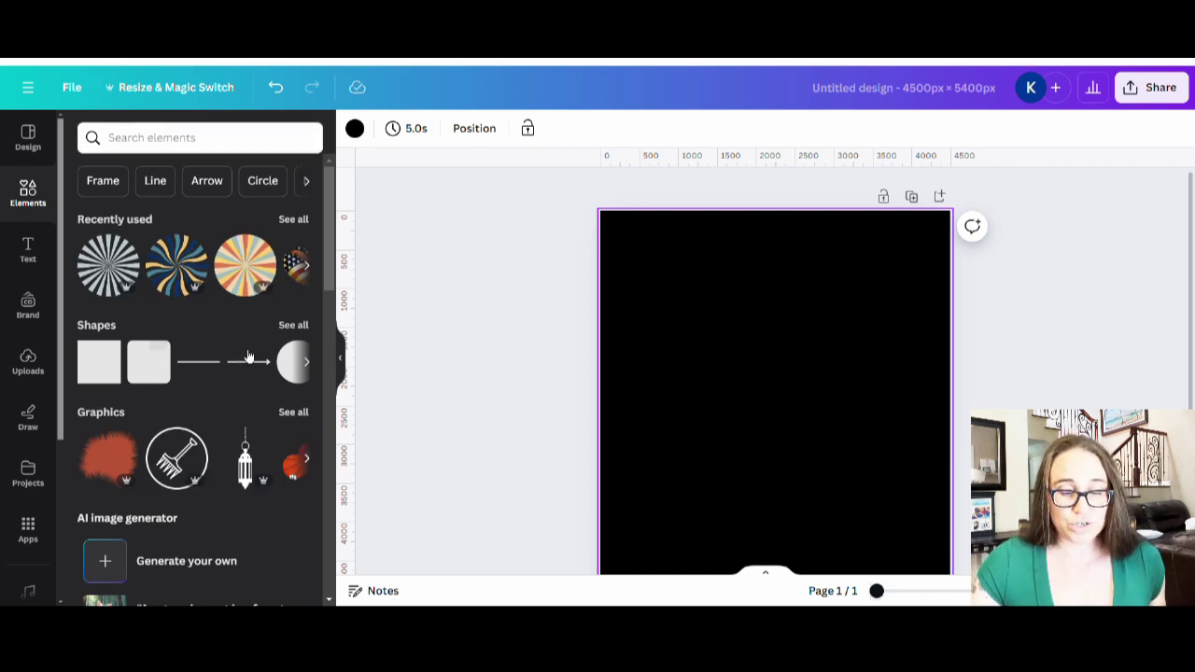
{"action": "left_click", "coordinate": [293, 326]}
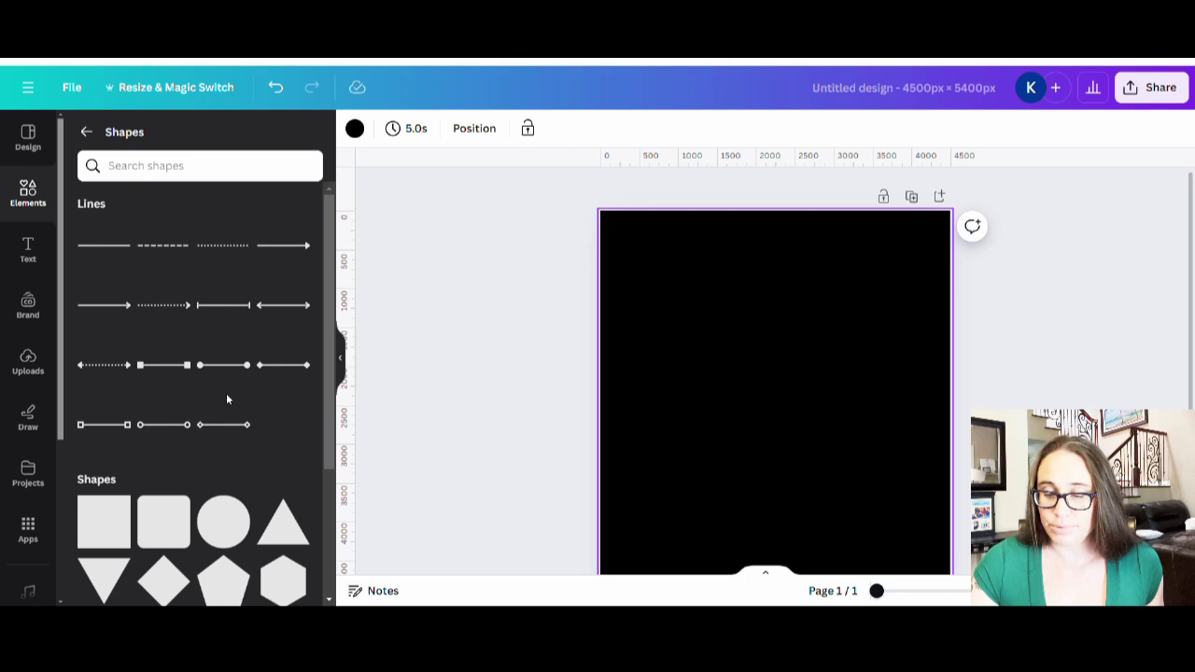
{"action": "scroll", "coordinate": [226, 394], "scroll_direction": "down", "scroll_amount": 4}
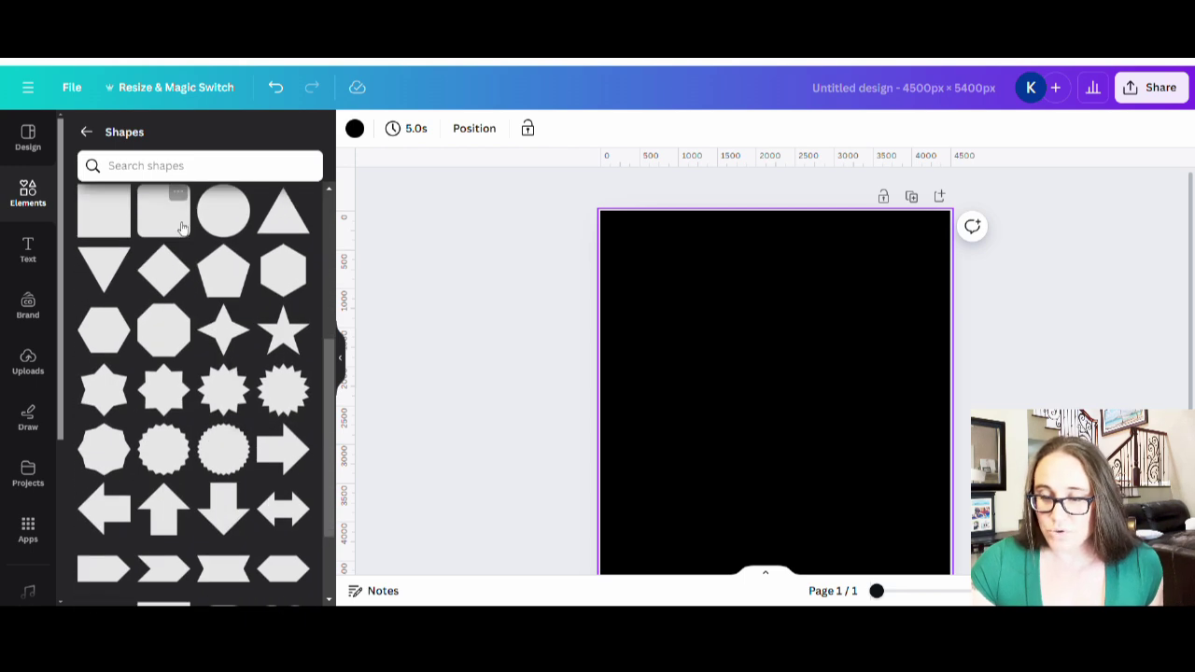
{"action": "left_click", "coordinate": [169, 209]}
- Stretch and centre the grey rectangle to nearly fill the page, leaving a thin black margin
{"action": "left_click_drag", "start_coordinate": [789, 379], "coordinate": [789, 254]}
{"action": "scroll", "coordinate": [786, 313], "scroll_direction": "down", "scroll_amount": 2}
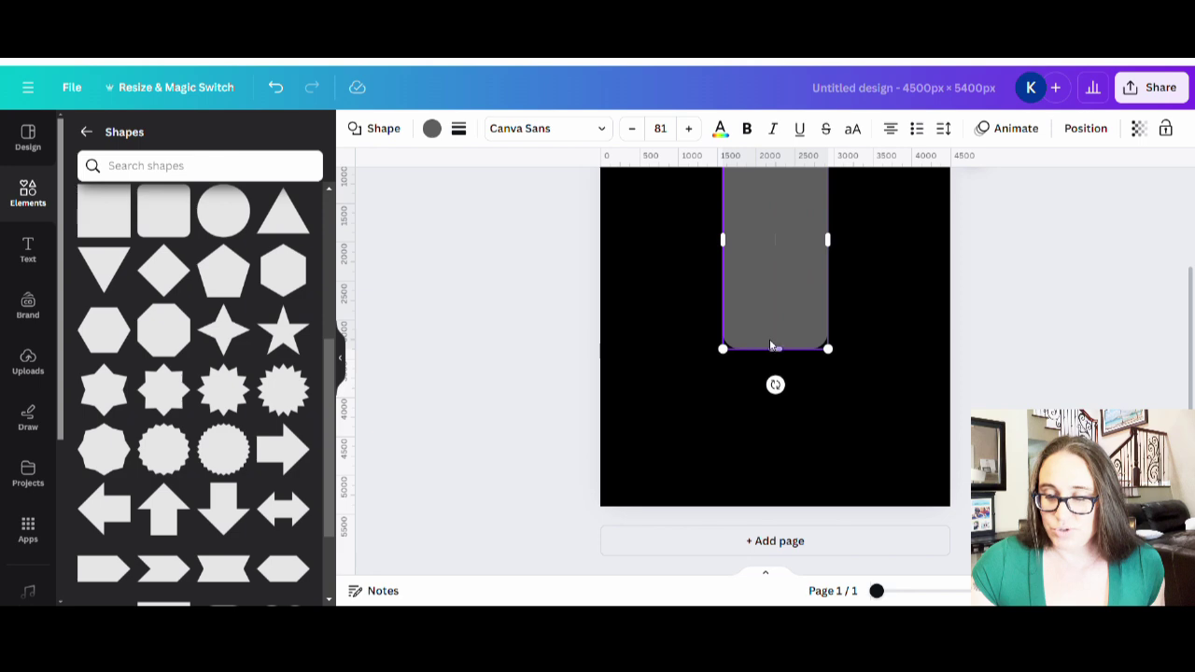
{"action": "left_click_drag", "start_coordinate": [776, 350], "coordinate": [777, 458]}
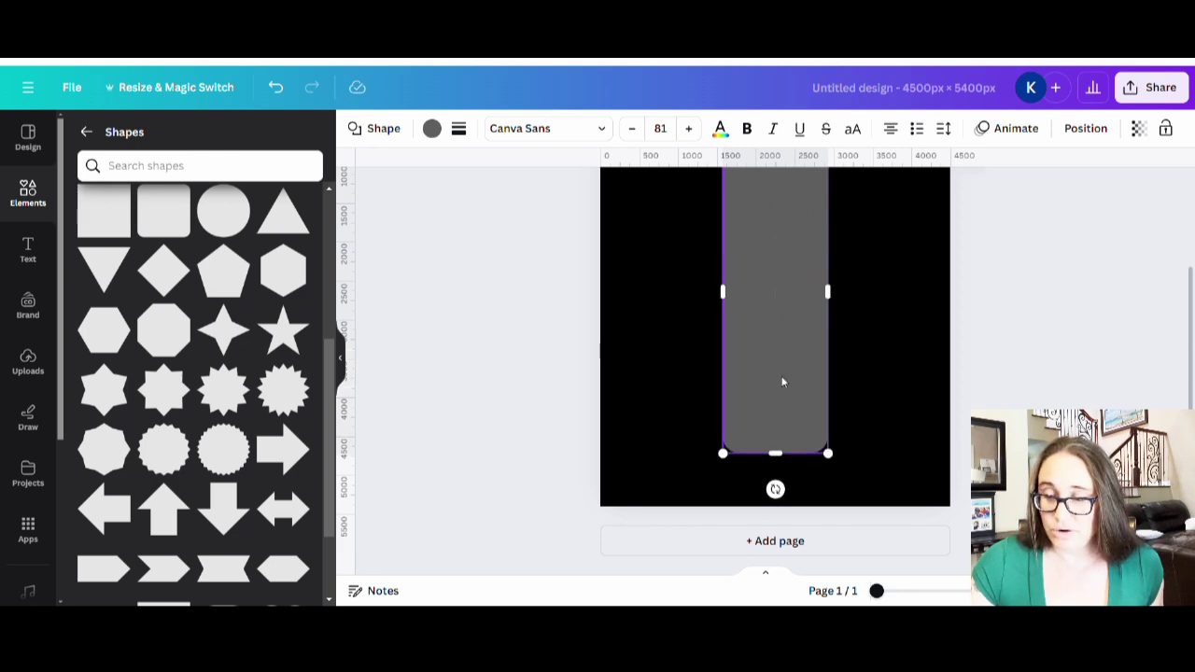
{"action": "scroll", "coordinate": [782, 379], "scroll_direction": "up", "scroll_amount": 2}
{"action": "left_click_drag", "start_coordinate": [867, 378], "coordinate": [929, 377]}
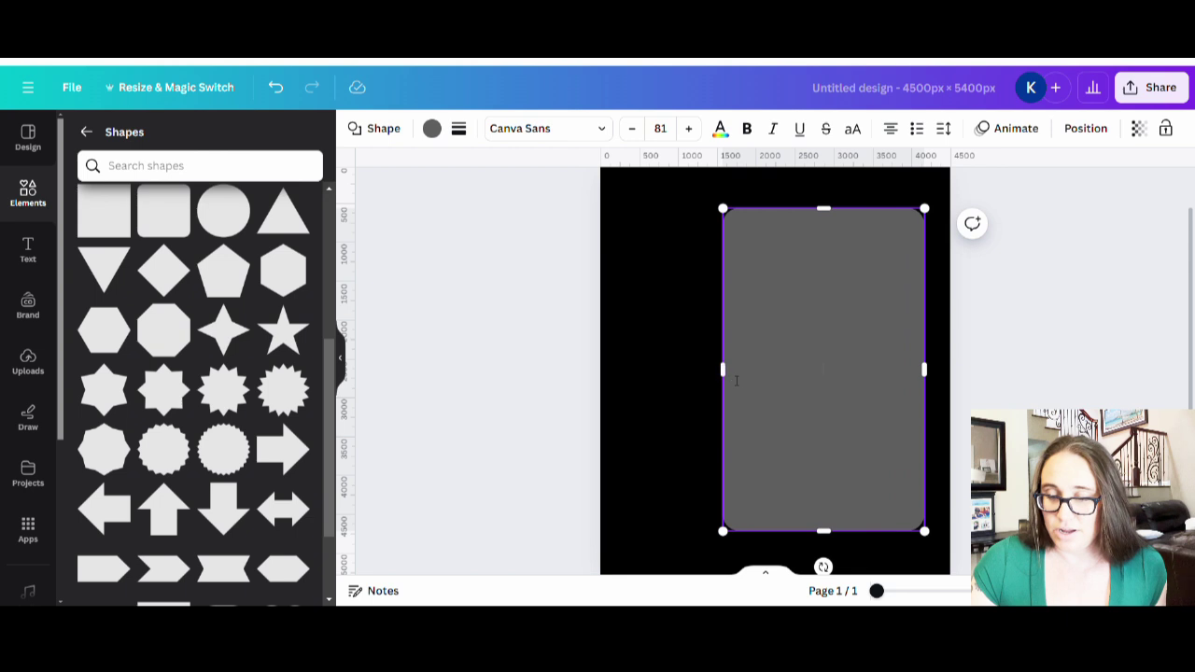
{"action": "left_click_drag", "start_coordinate": [723, 374], "coordinate": [646, 379]}
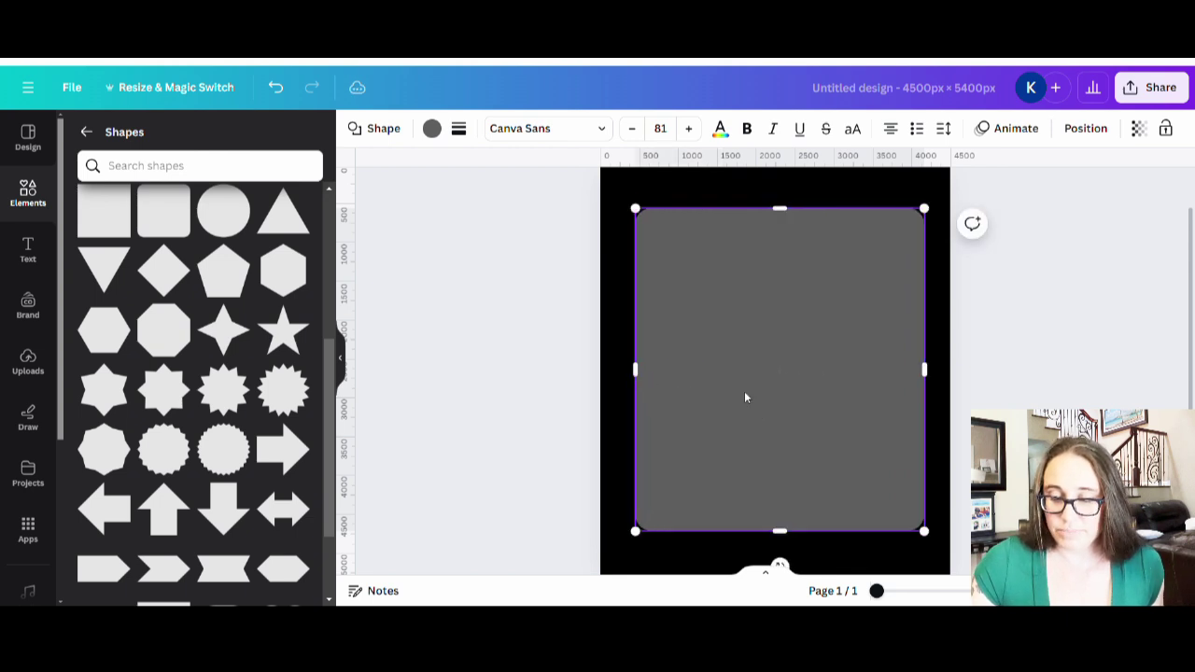
{"action": "left_click_drag", "start_coordinate": [793, 403], "coordinate": [795, 378]}
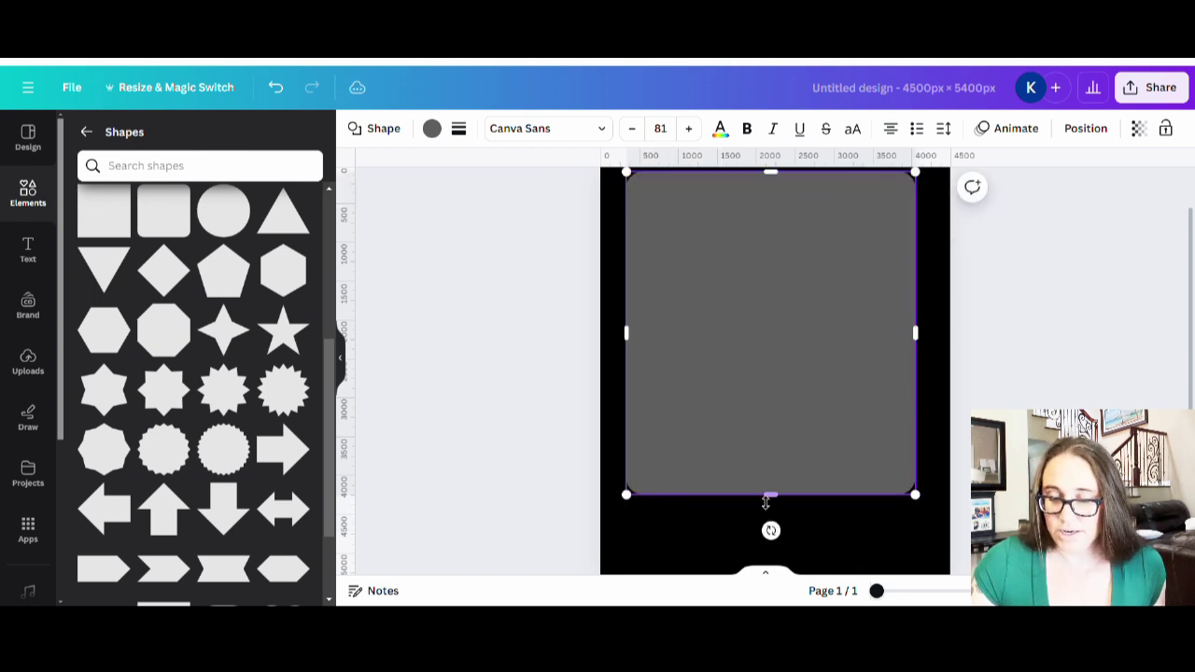
{"action": "left_click_drag", "start_coordinate": [771, 495], "coordinate": [771, 560]}
{"action": "left_click_drag", "start_coordinate": [802, 480], "coordinate": [808, 479]}
{"action": "left_click_drag", "start_coordinate": [746, 456], "coordinate": [742, 455]}
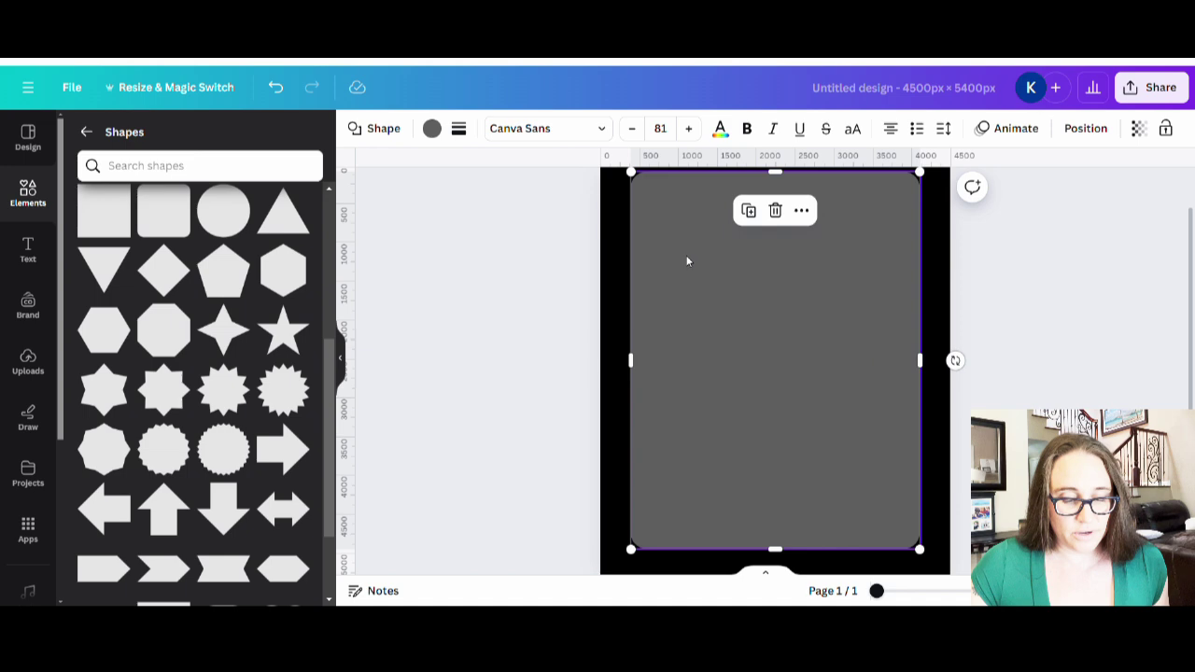
- Fill the large rectangle green, then tune it in the custom picker to a muted sea green
{"action": "left_click", "coordinate": [431, 128]}
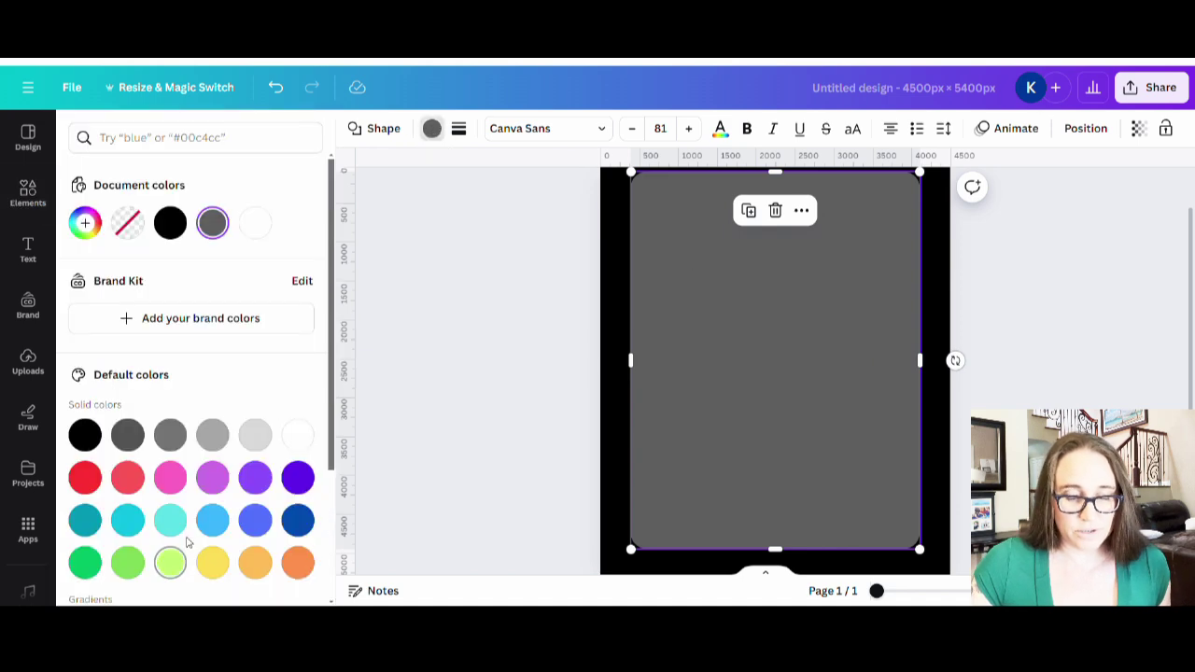
{"action": "left_click", "coordinate": [126, 561]}
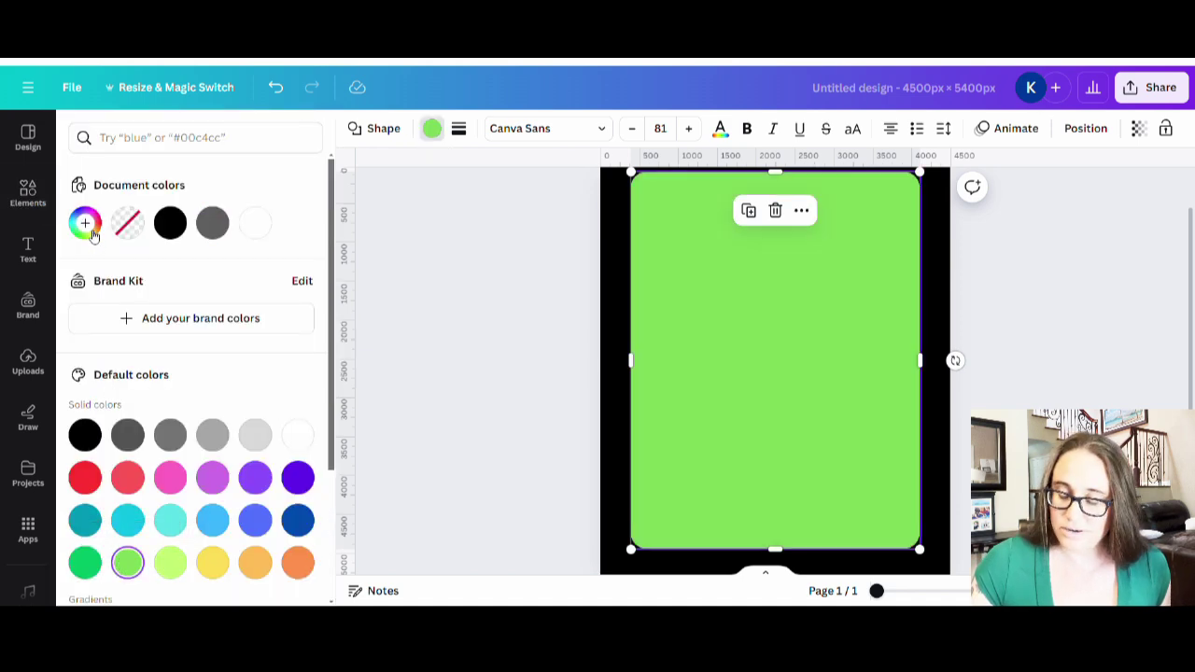
{"action": "left_click", "coordinate": [84, 223]}
{"action": "left_click", "coordinate": [175, 393]}
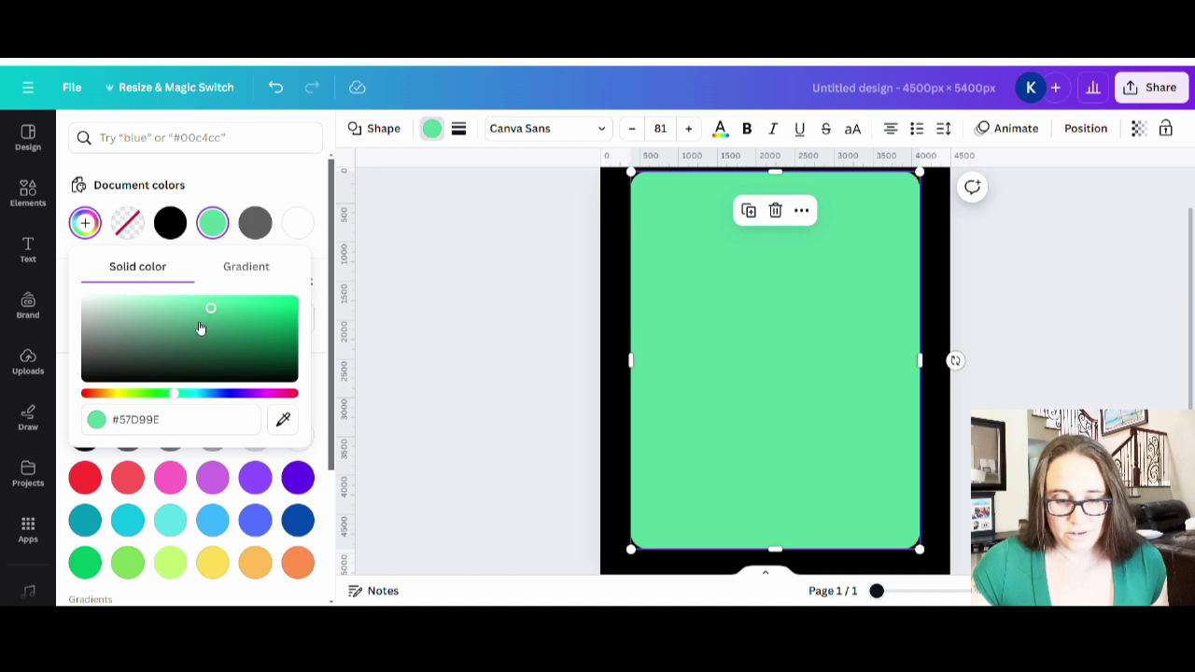
{"action": "left_click", "coordinate": [220, 323]}
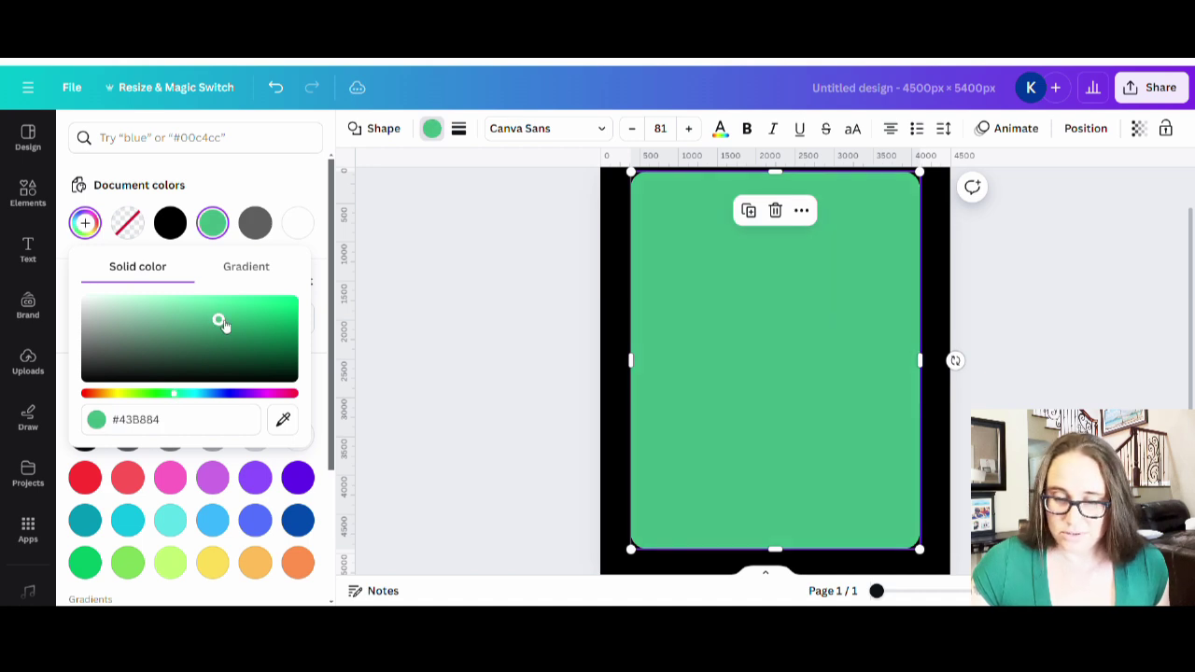
{"action": "left_click_drag", "start_coordinate": [220, 323], "coordinate": [183, 323]}
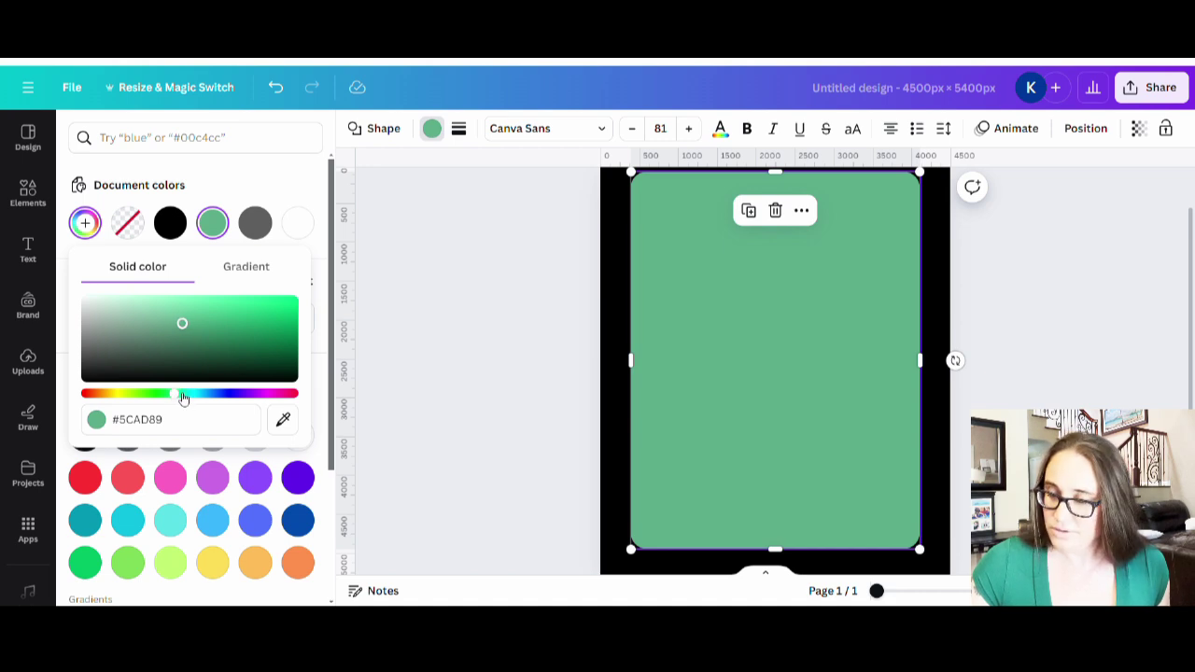
{"action": "left_click_drag", "start_coordinate": [184, 395], "coordinate": [185, 399]}
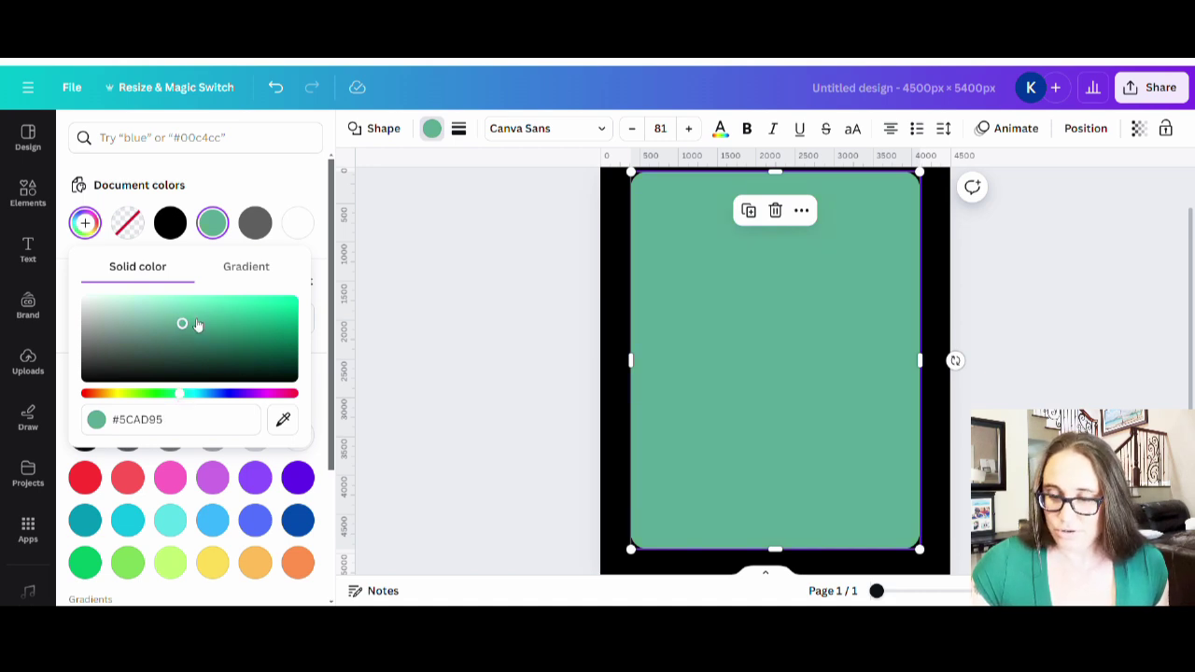
{"action": "mouse_move", "coordinate": [194, 334]}
{"action": "left_mouse_down"}
{"action": "mouse_move", "coordinate": [188, 318]}
{"action": "mouse_move", "coordinate": [183, 329]}
{"action": "left_mouse_up"}
- Add a dark square and stretch it across the card's full width and middle, leaving green bands
{"action": "left_click", "coordinate": [442, 361]}
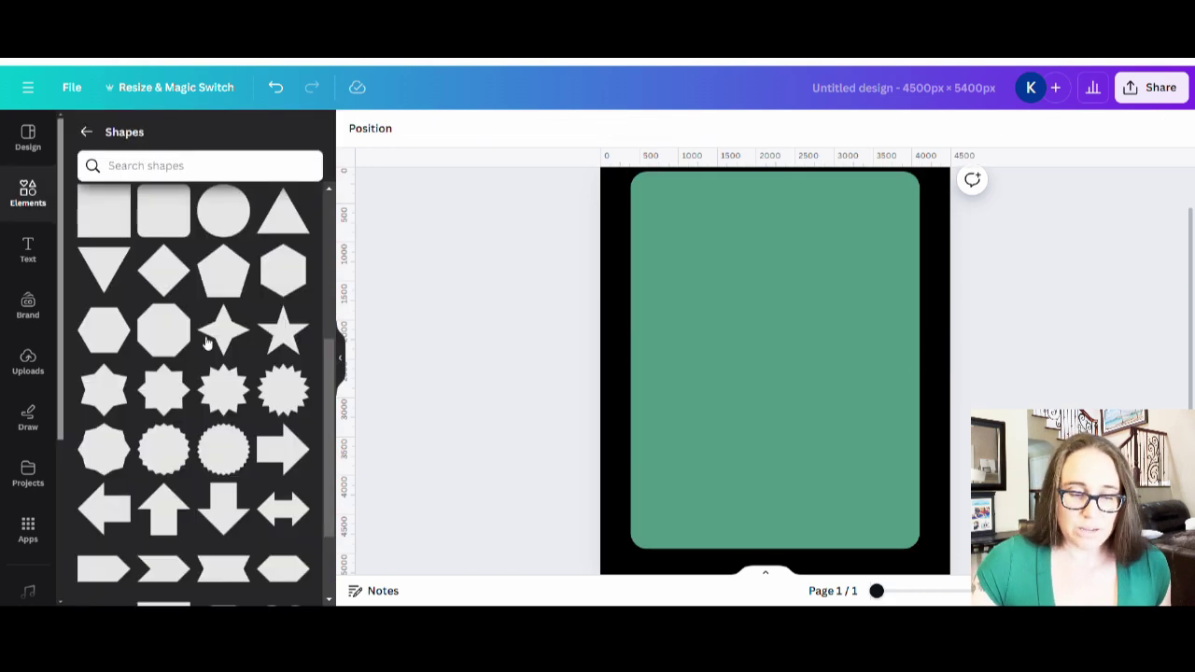
{"action": "left_click", "coordinate": [121, 196]}
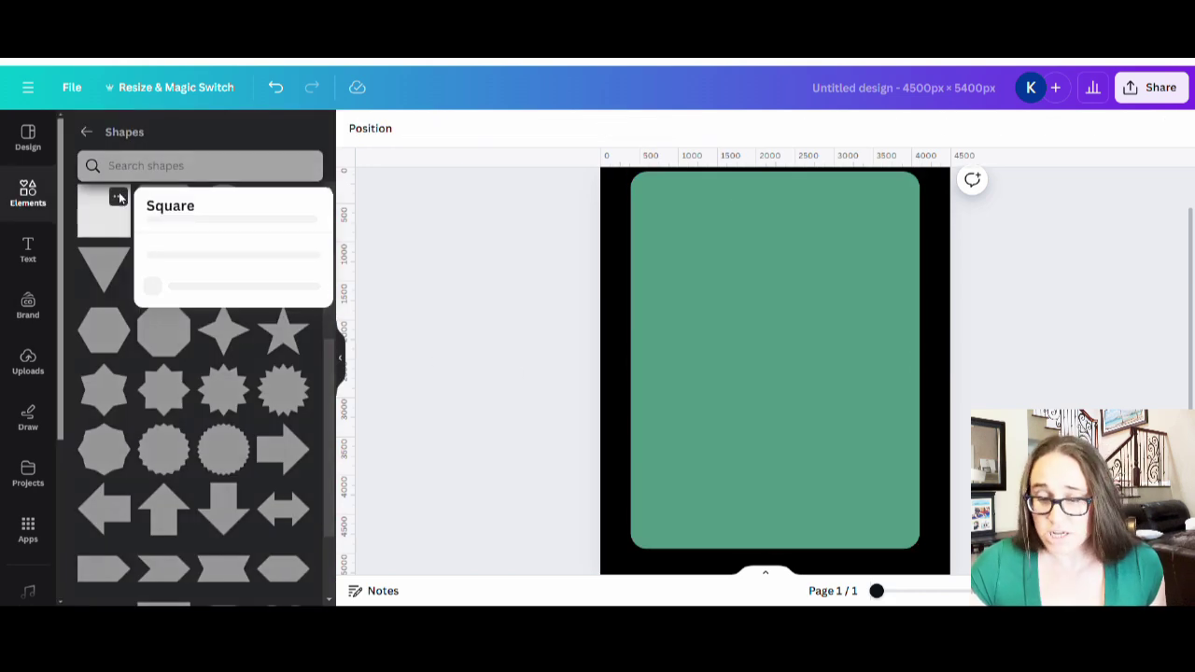
{"action": "left_click", "coordinate": [121, 197]}
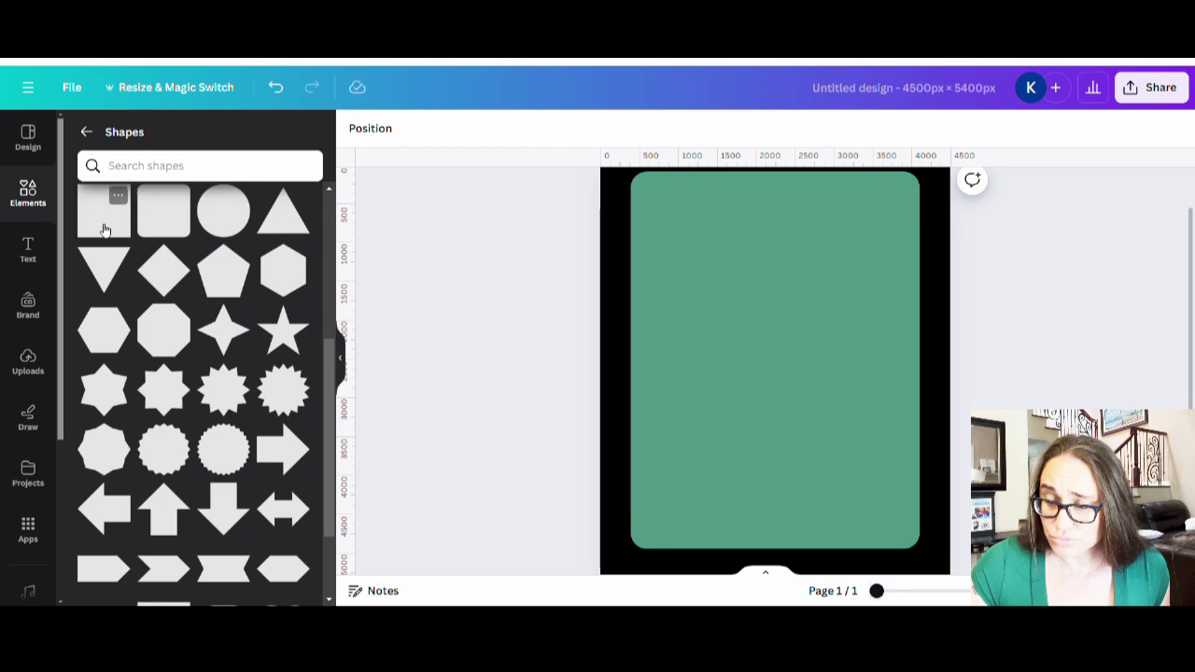
{"action": "left_click", "coordinate": [104, 215]}
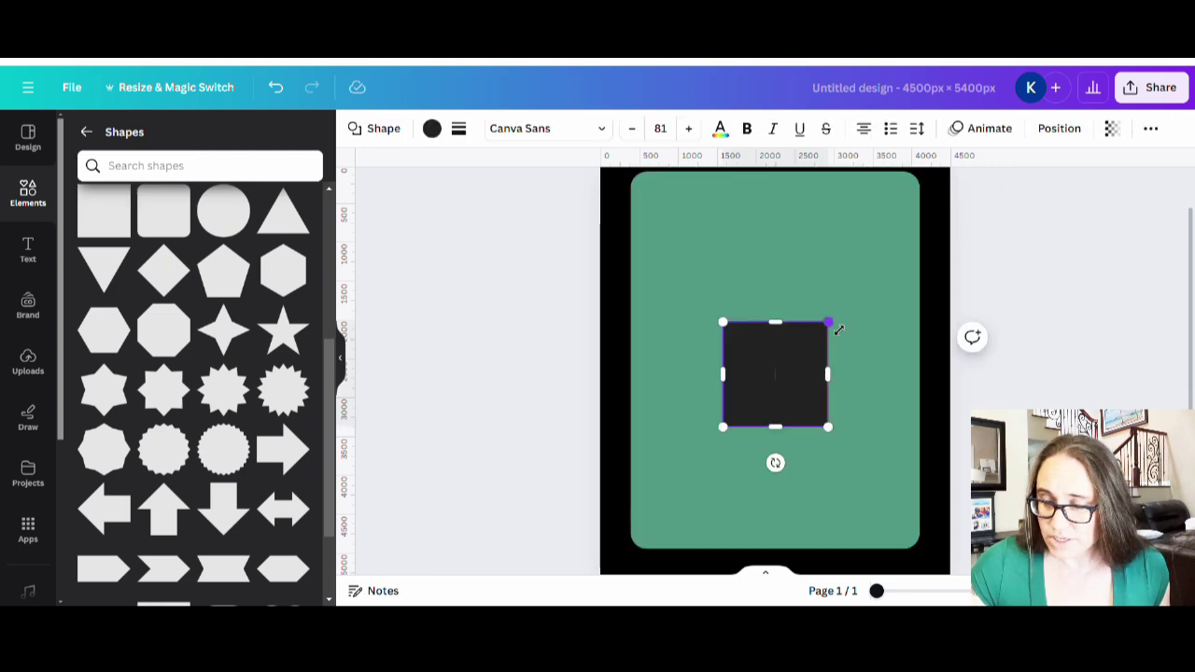
{"action": "left_click_drag", "start_coordinate": [828, 322], "coordinate": [922, 245]}
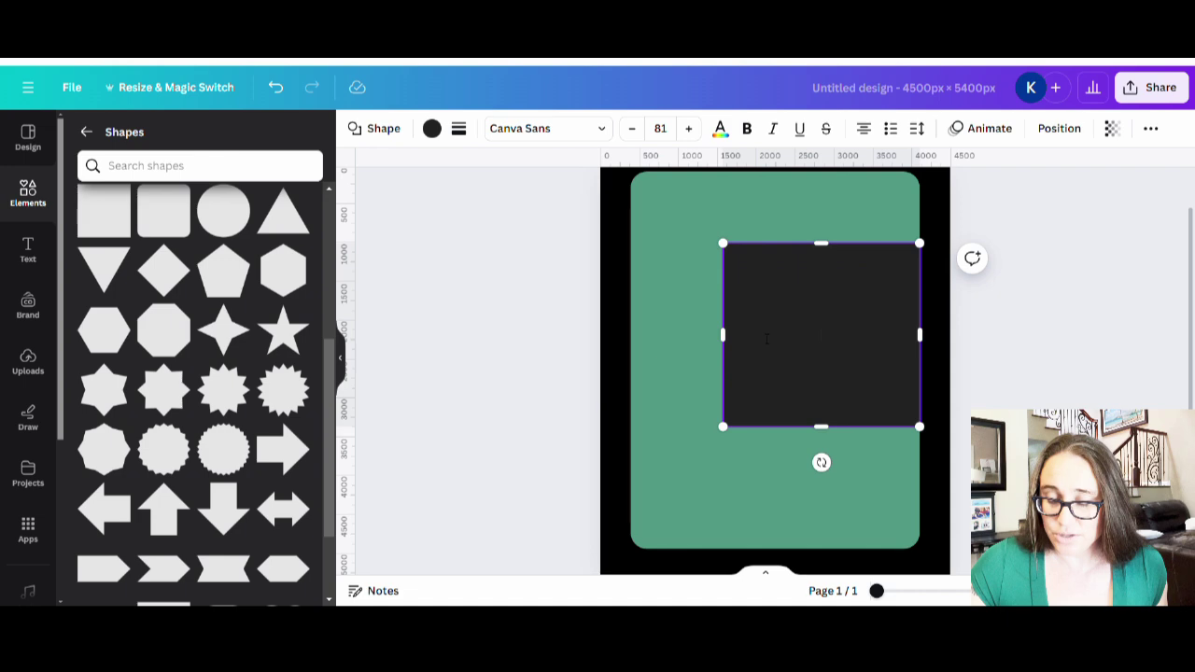
{"action": "left_click_drag", "start_coordinate": [725, 341], "coordinate": [631, 347]}
{"action": "left_click_drag", "start_coordinate": [790, 432], "coordinate": [779, 487]}
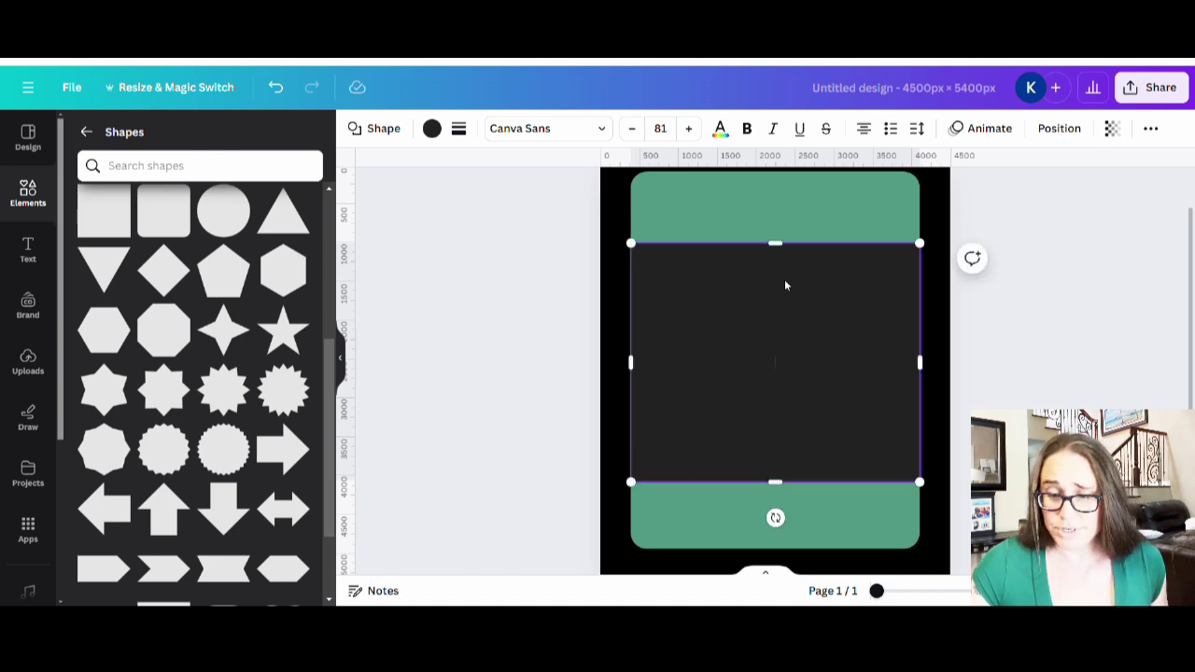
{"action": "left_click", "coordinate": [502, 407]}
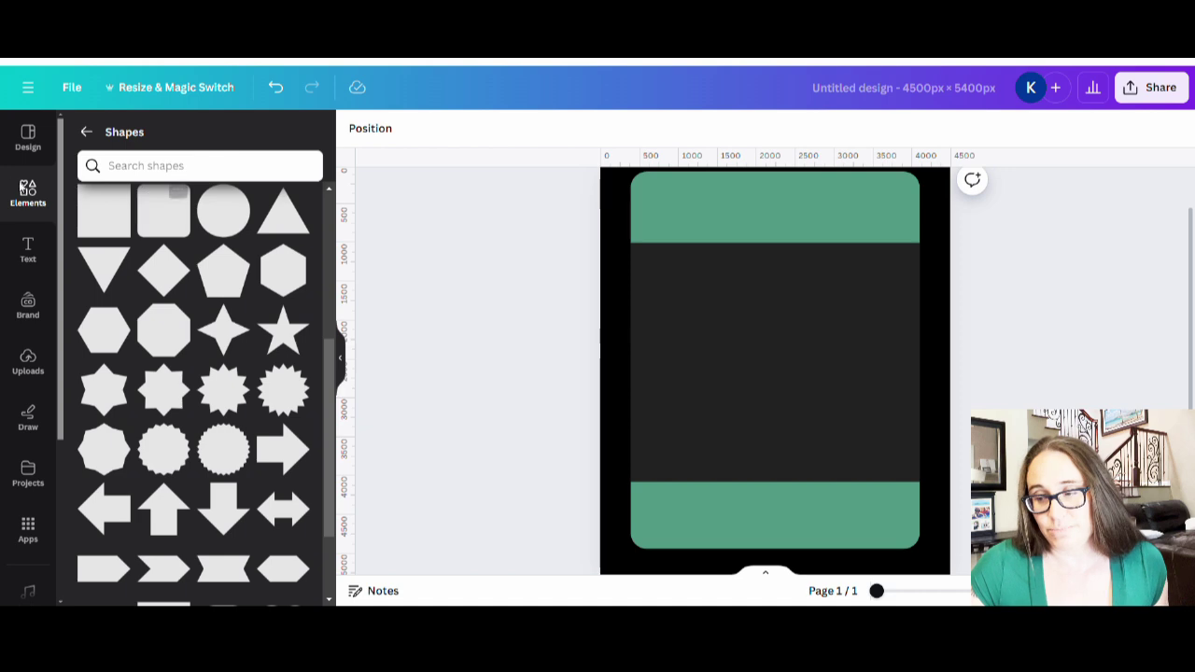
- Add a green rounded square and resize it into a panel inside the dark band
{"action": "left_click", "coordinate": [171, 222]}
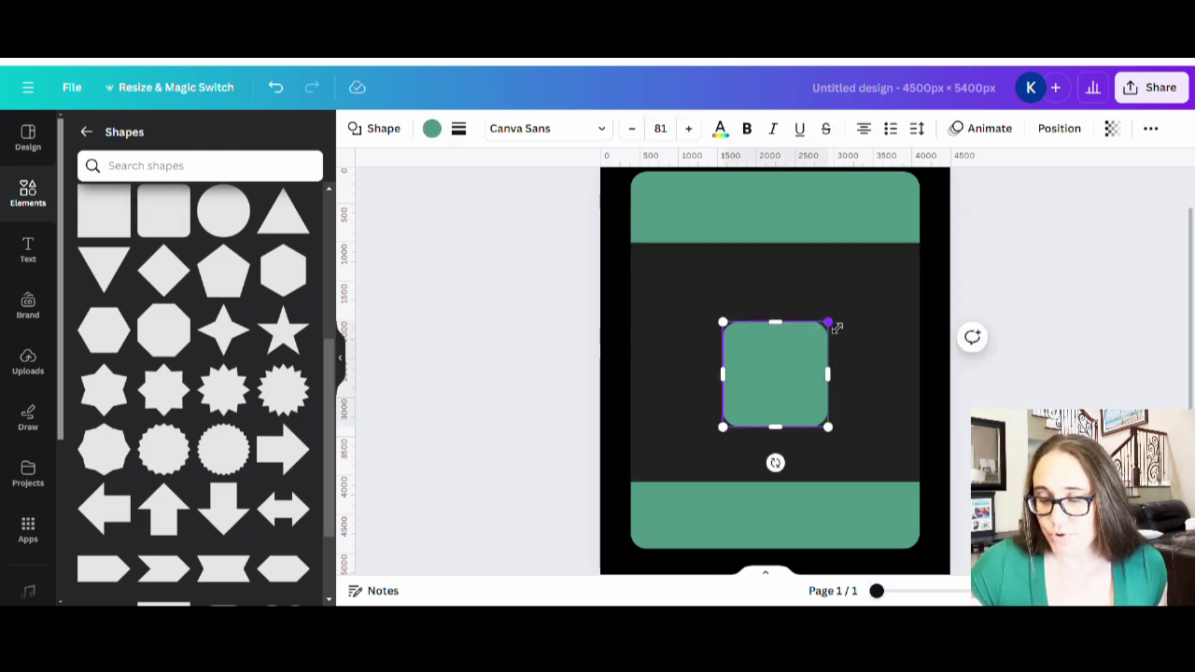
{"action": "left_click_drag", "start_coordinate": [836, 327], "coordinate": [910, 261]}
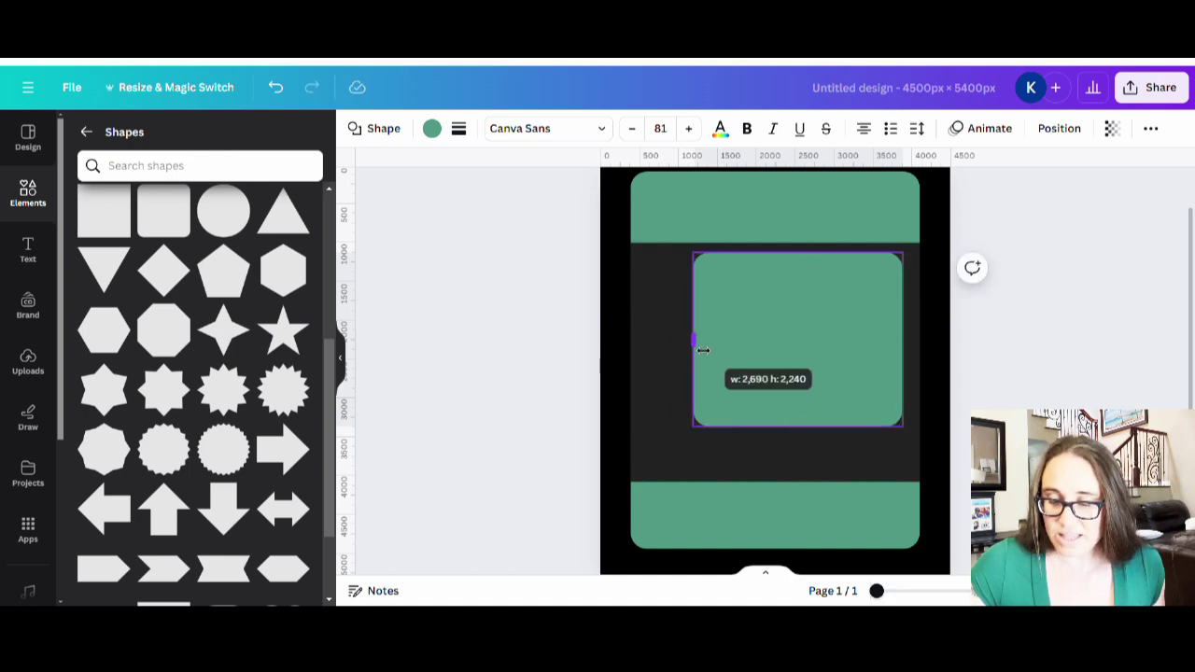
{"action": "left_click_drag", "start_coordinate": [704, 350], "coordinate": [652, 347]}
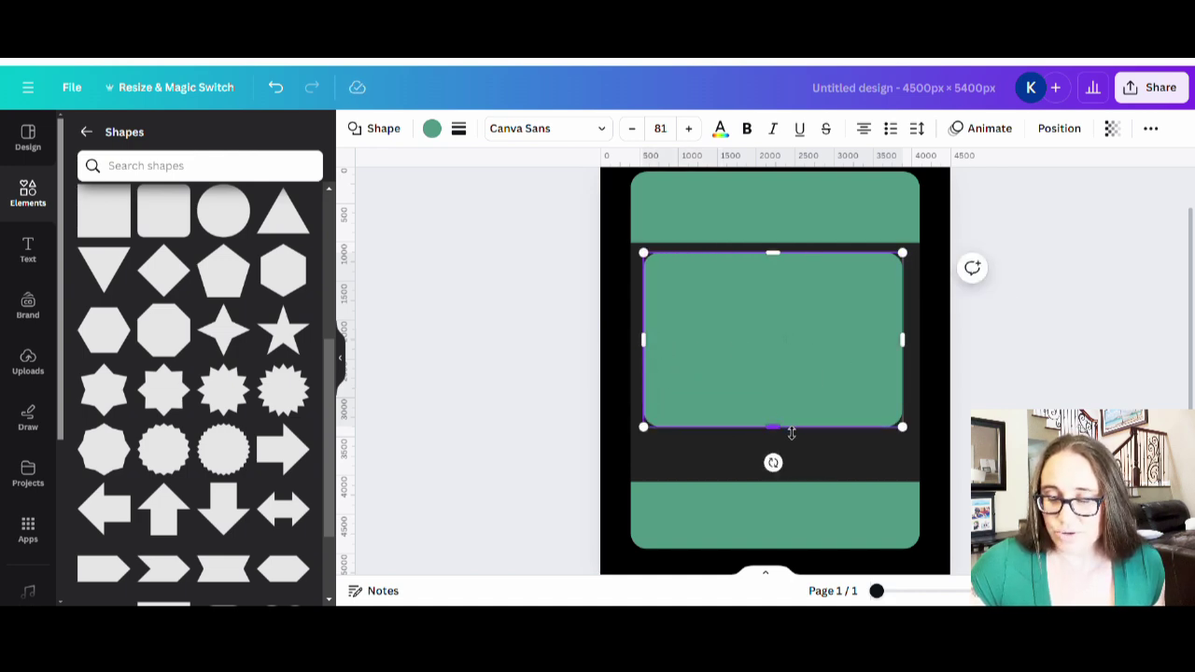
{"action": "left_click_drag", "start_coordinate": [791, 433], "coordinate": [788, 476]}
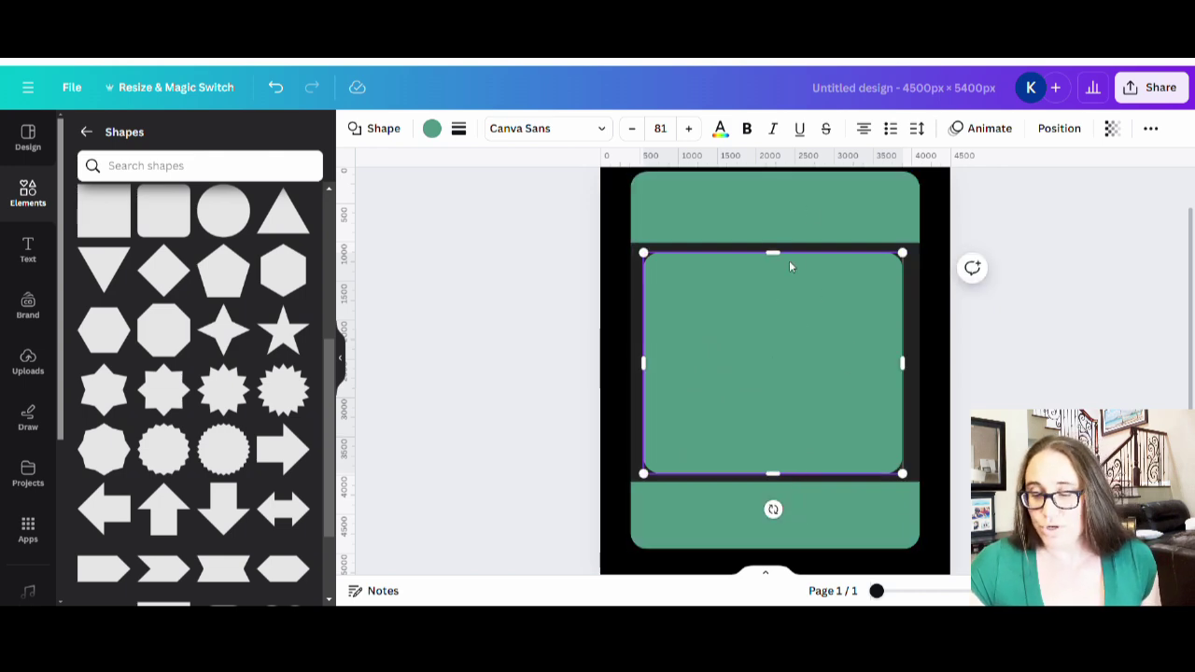
{"action": "left_click_drag", "start_coordinate": [792, 261], "coordinate": [792, 260]}
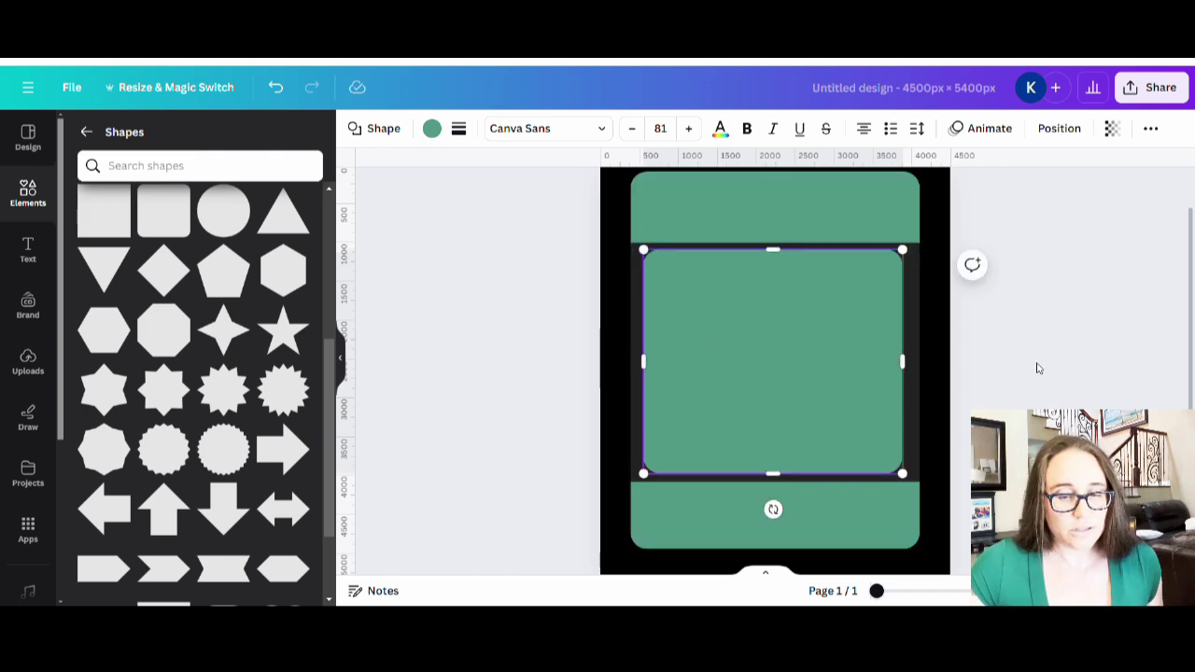
{"action": "left_click", "coordinate": [1030, 365]}
- Turn the page background dark grey and nudge the middle green panel to centre
{"action": "left_click", "coordinate": [943, 349]}
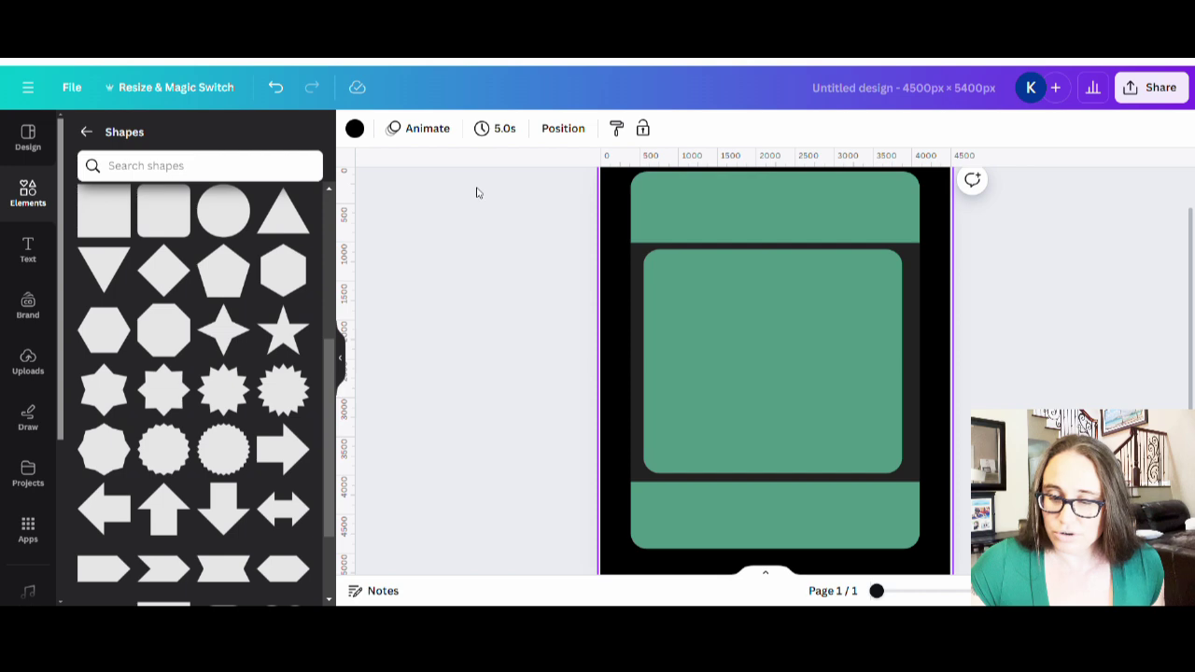
{"action": "left_click", "coordinate": [354, 128]}
{"action": "left_click", "coordinate": [133, 439]}
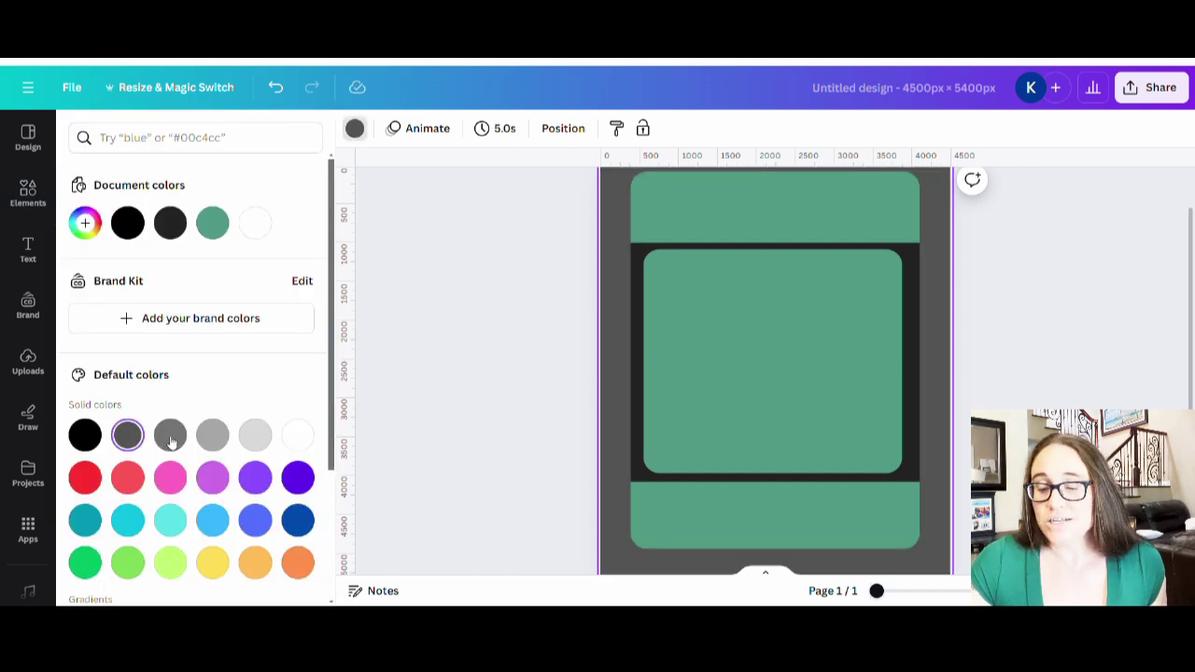
{"action": "left_click", "coordinate": [980, 370]}
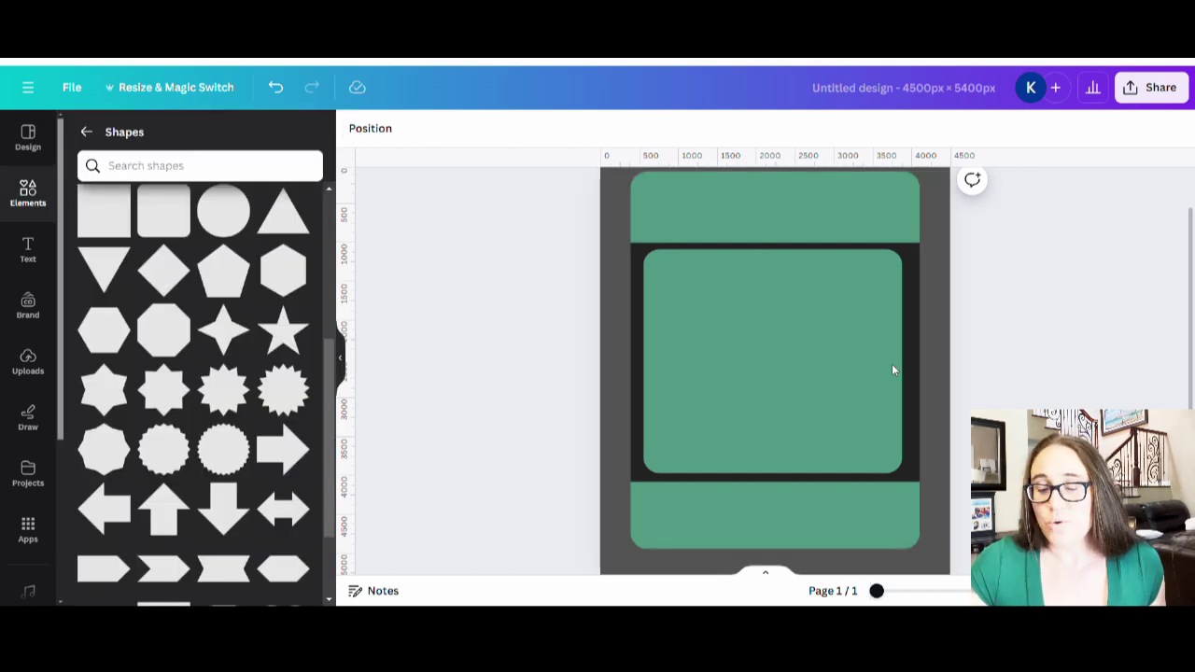
{"action": "left_click", "coordinate": [872, 366]}
{"action": "mouse_move", "coordinate": [872, 366]}
{"action": "left_mouse_down"}
{"action": "mouse_move", "coordinate": [880, 372]}
{"action": "mouse_move", "coordinate": [869, 368]}
{"action": "left_mouse_up"}
- Search the Shapes library for 'frame'
{"action": "left_click", "coordinate": [971, 375]}
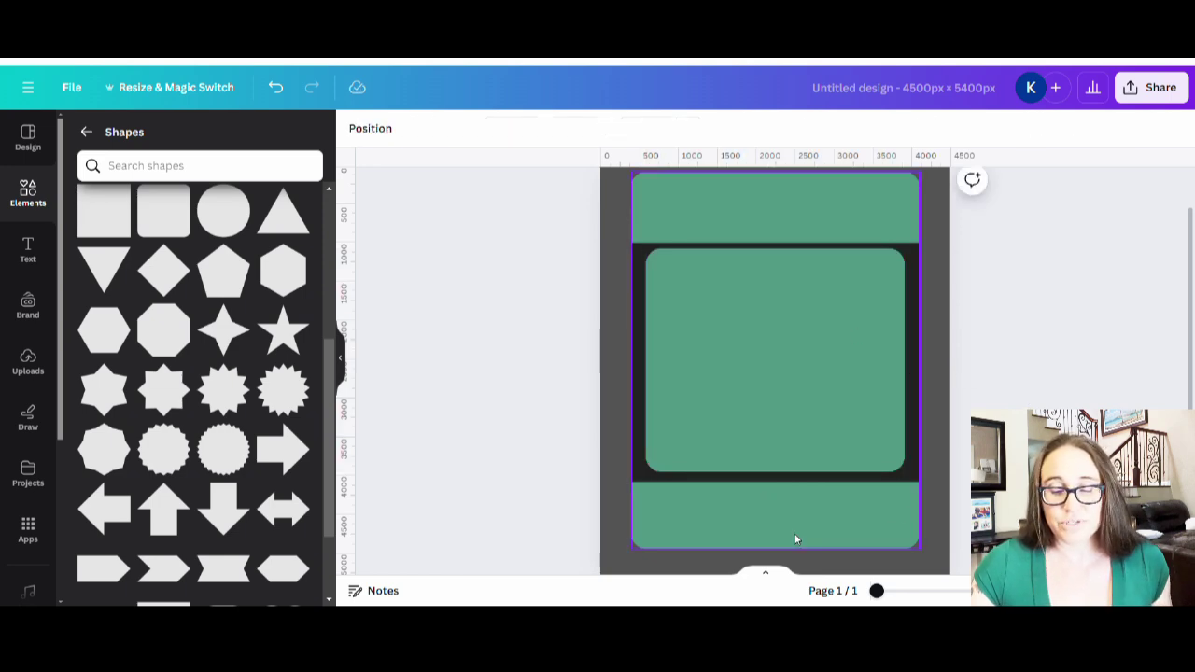
{"action": "scroll", "coordinate": [46, 481], "scroll_direction": "down", "scroll_amount": 2}
{"action": "scroll", "coordinate": [238, 551], "scroll_direction": "up", "scroll_amount": 1}
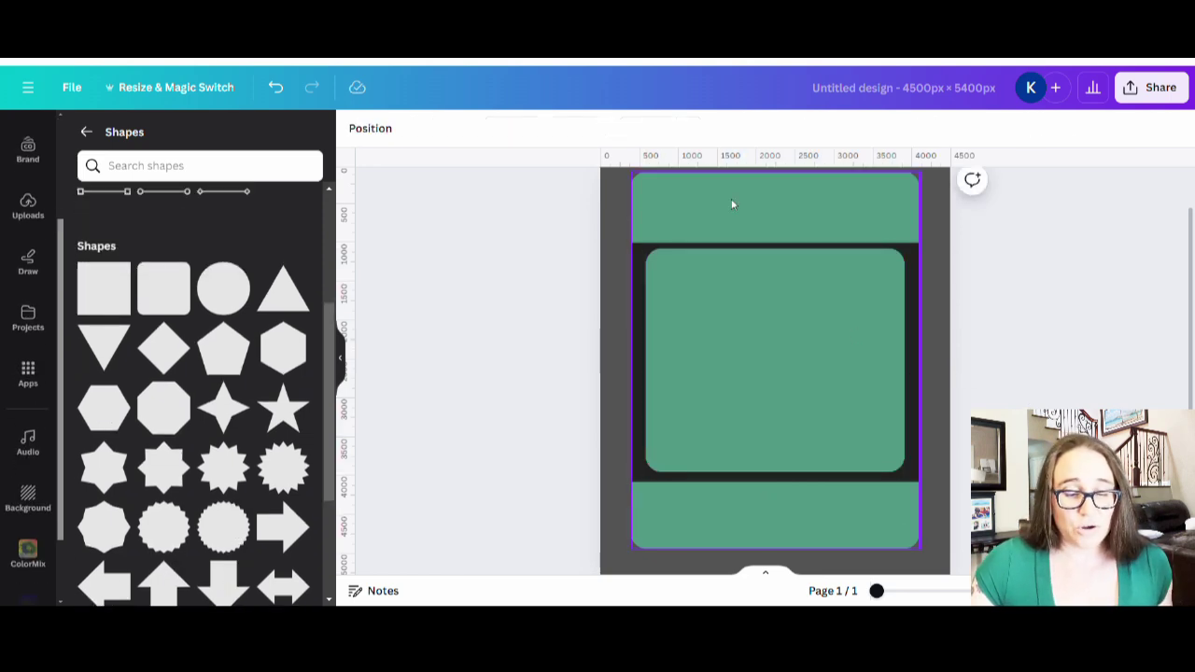
{"action": "scroll", "coordinate": [169, 341], "scroll_direction": "up", "scroll_amount": 2}
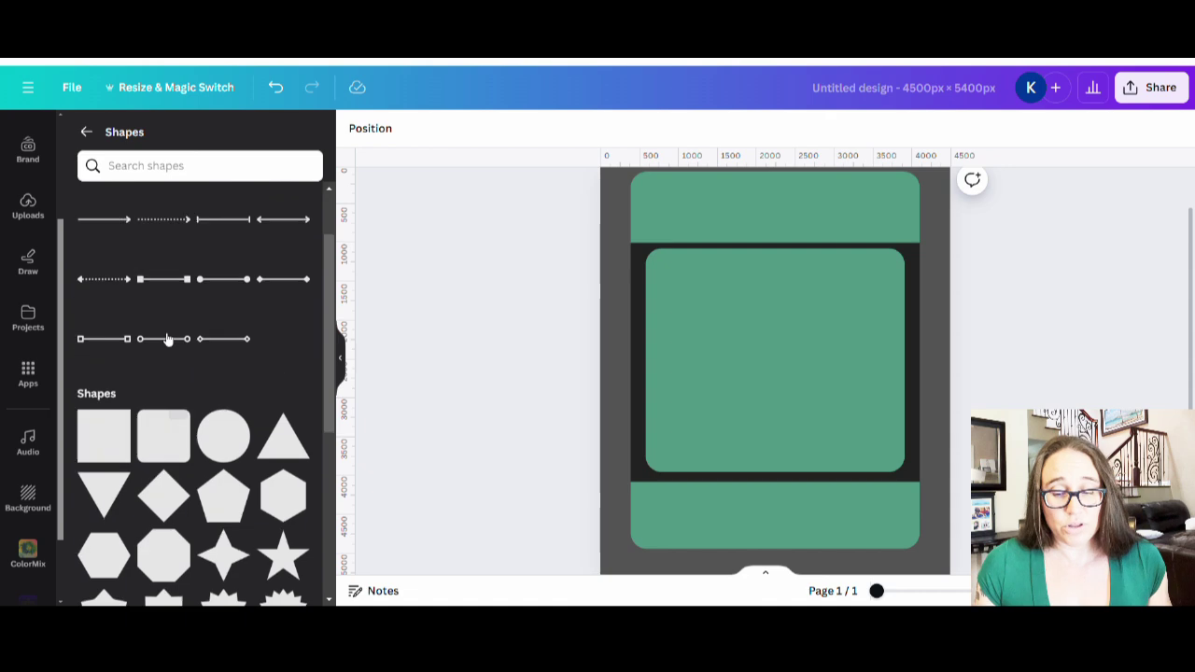
{"action": "scroll", "coordinate": [173, 342], "scroll_direction": "up", "scroll_amount": 1}
{"action": "left_click", "coordinate": [202, 176]}
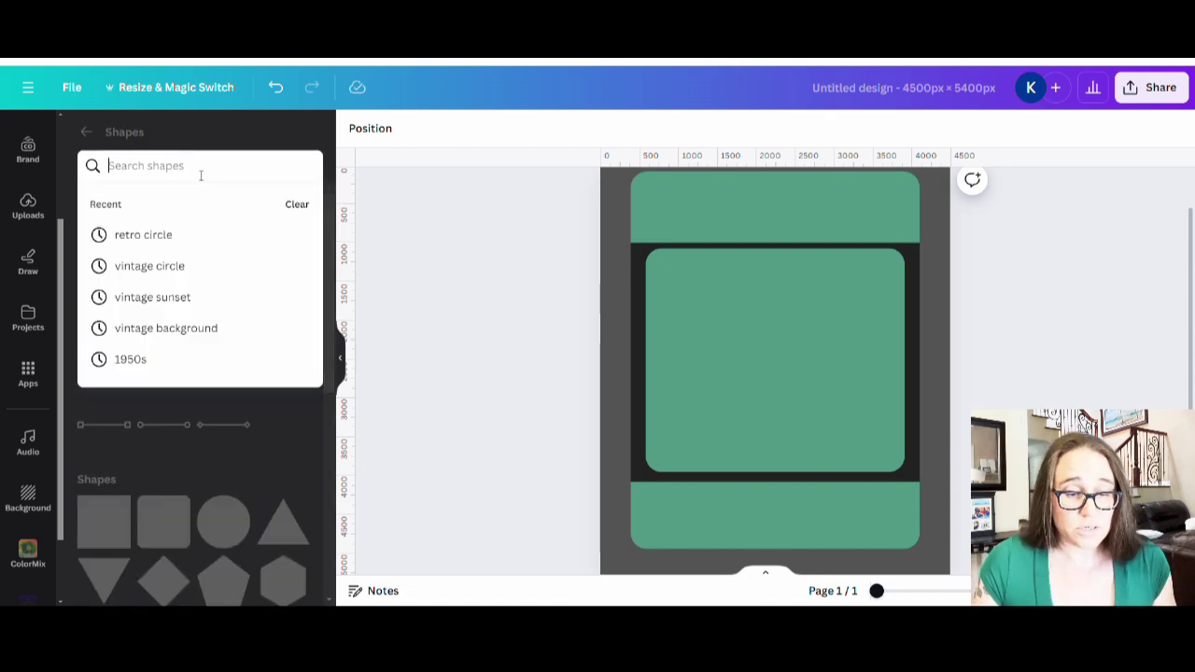
{"action": "type", "text": "frame"}
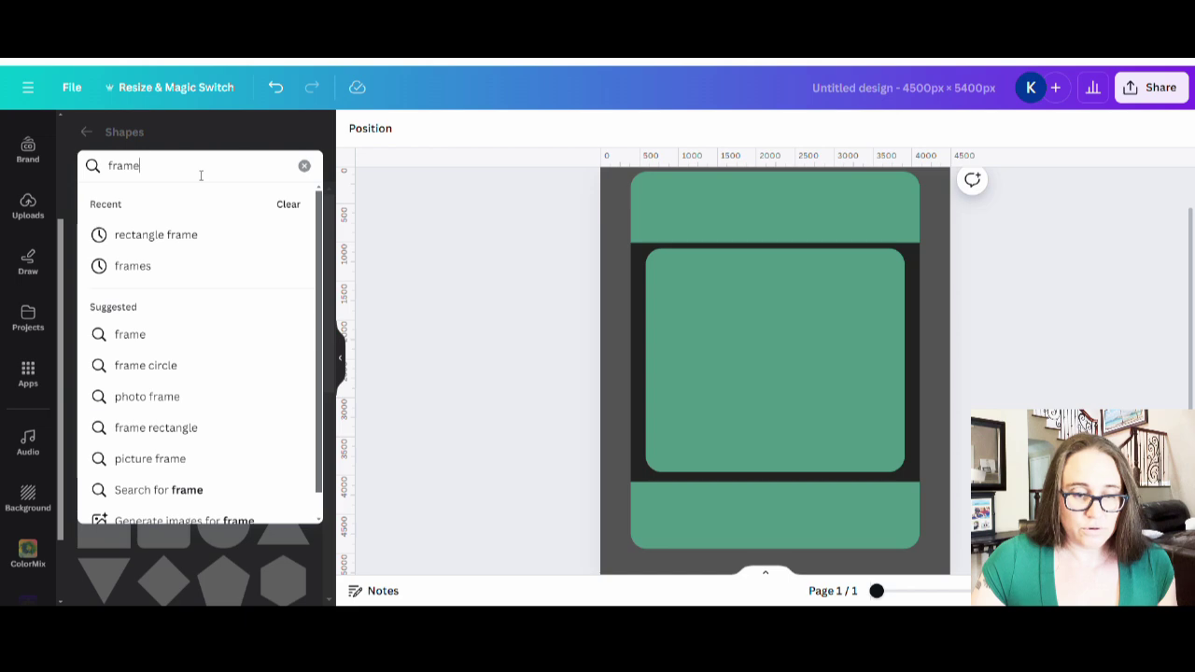
{"action": "key", "text": "Return"}
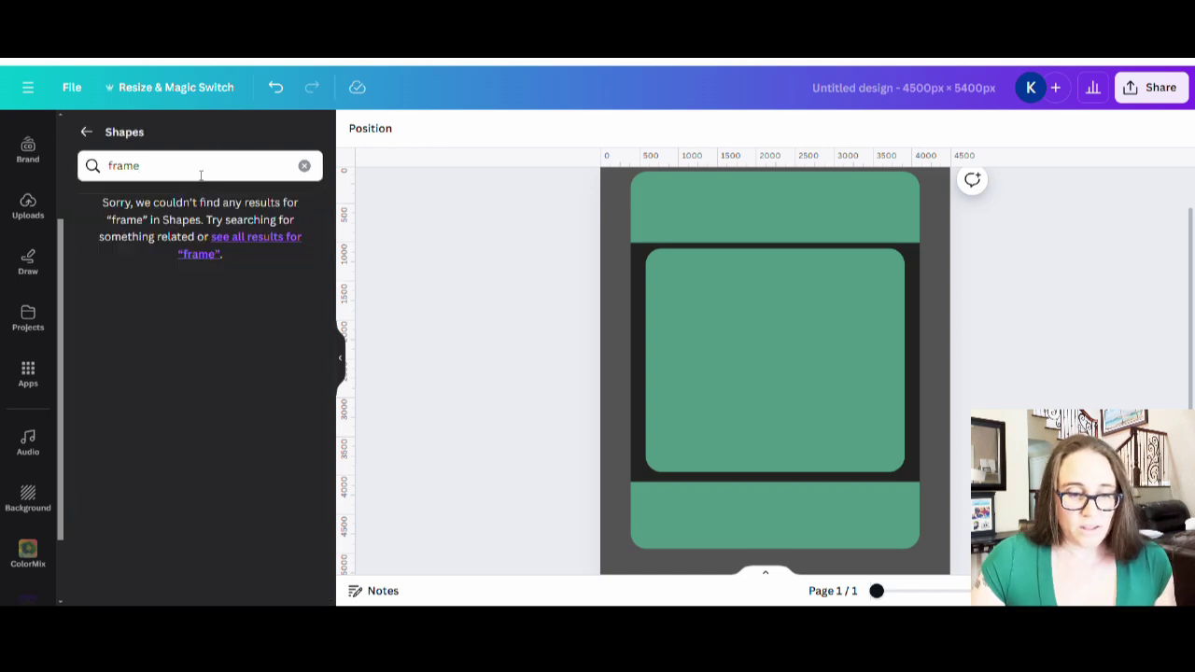
- Search all elements for 'frame' and add a square photo frame to the card
{"action": "left_click", "coordinate": [86, 131]}
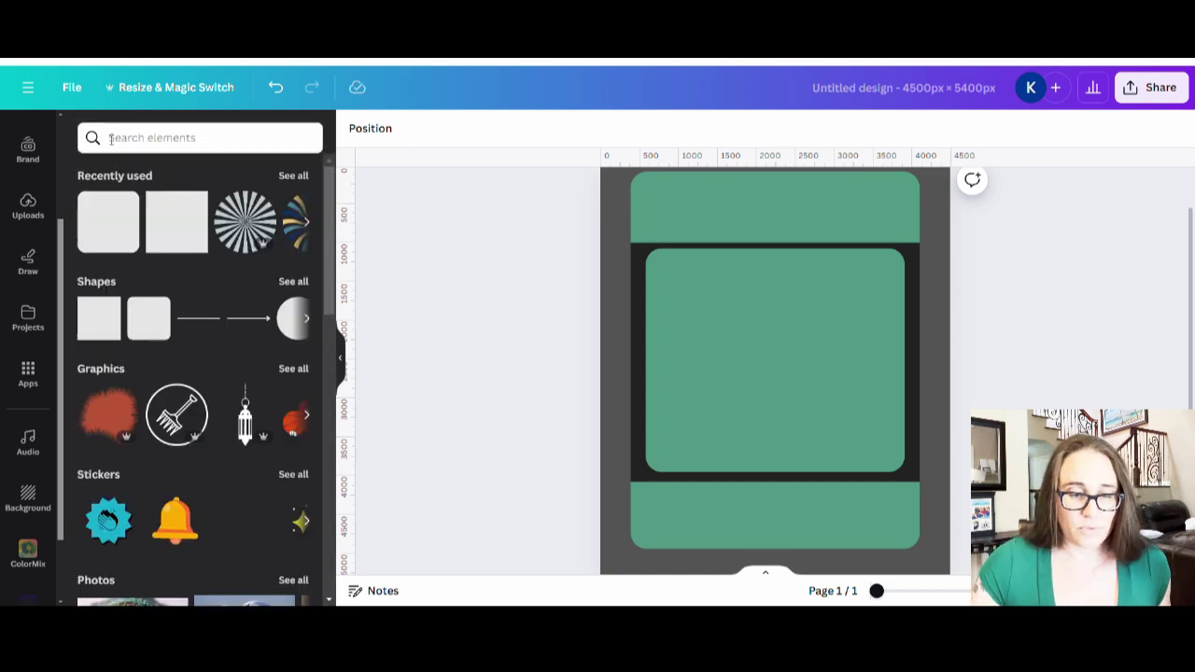
{"action": "left_click", "coordinate": [111, 138]}
{"action": "type", "text": "frame"}
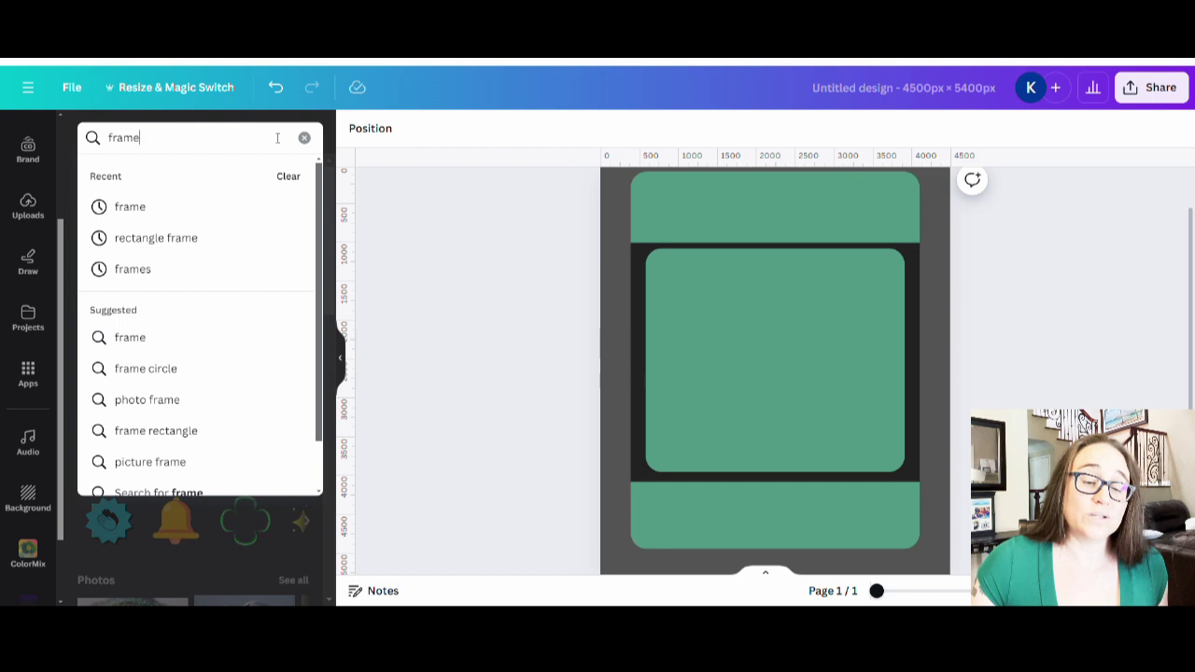
{"action": "key", "text": "Return"}
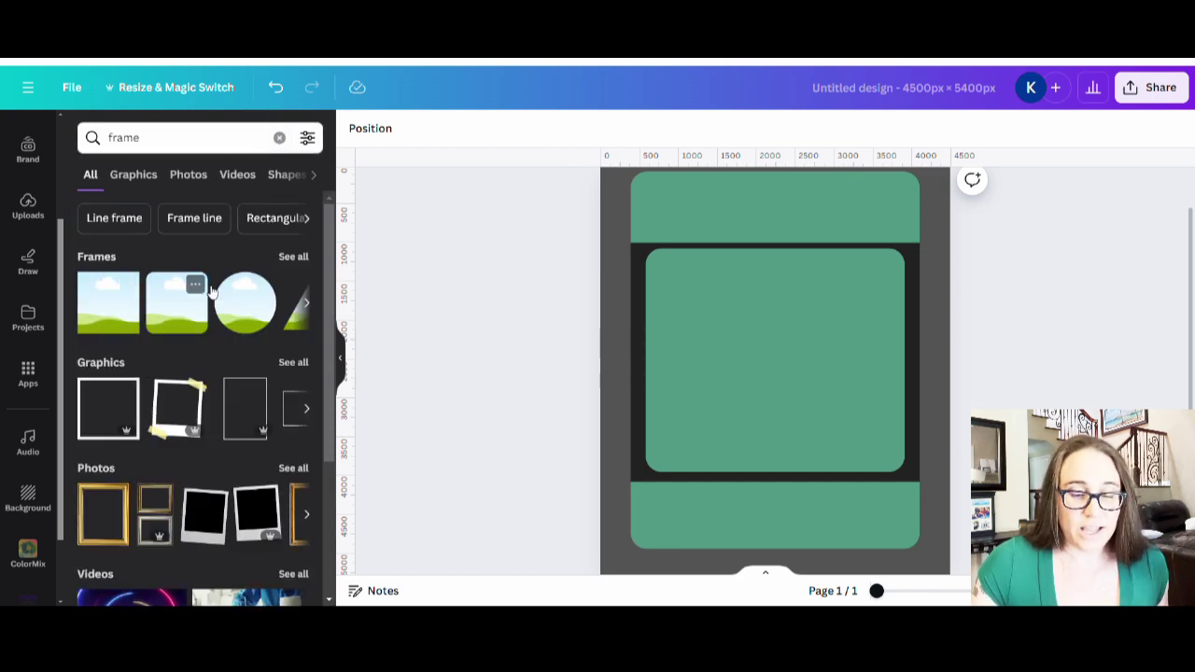
{"action": "left_click", "coordinate": [177, 319]}
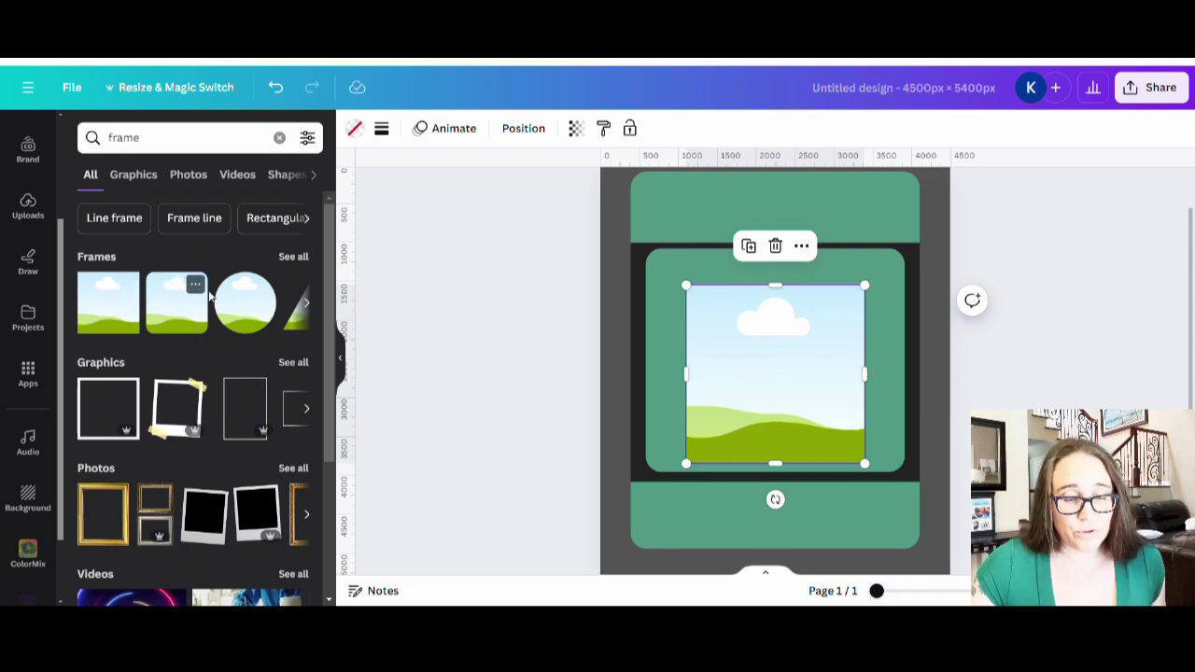
- Open the full list of photo frame styles and browse through them
{"action": "left_click", "coordinate": [291, 257]}
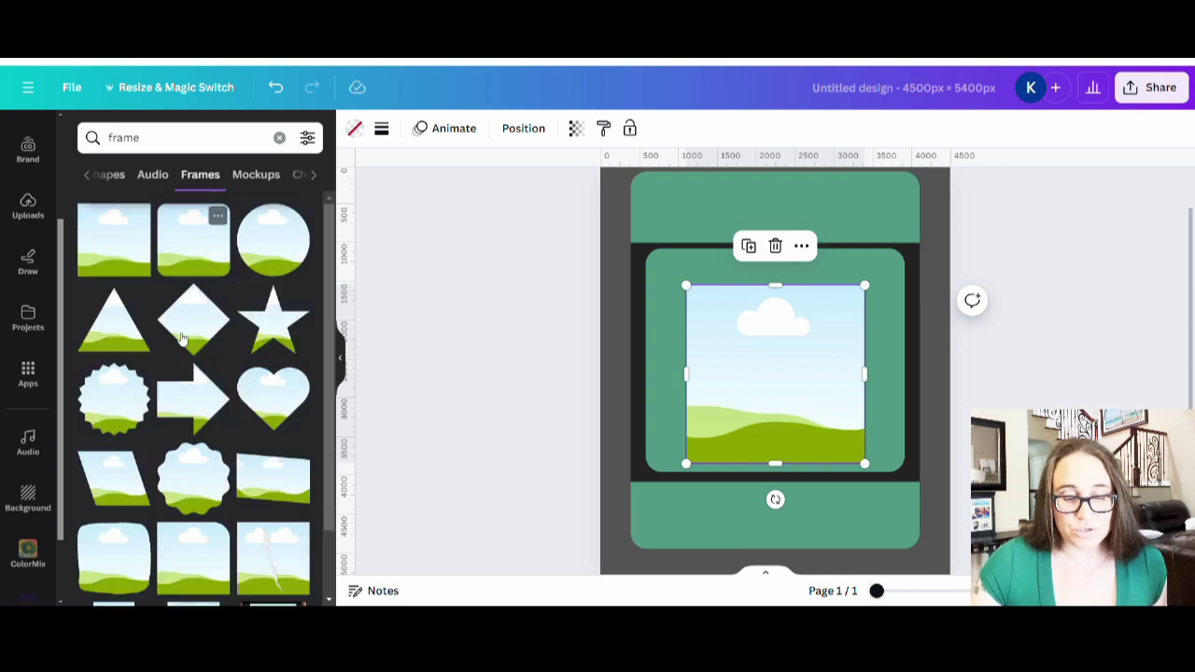
{"action": "scroll", "coordinate": [186, 306], "scroll_direction": "down", "scroll_amount": 1}
{"action": "scroll", "coordinate": [186, 306], "scroll_direction": "down", "scroll_amount": 3}
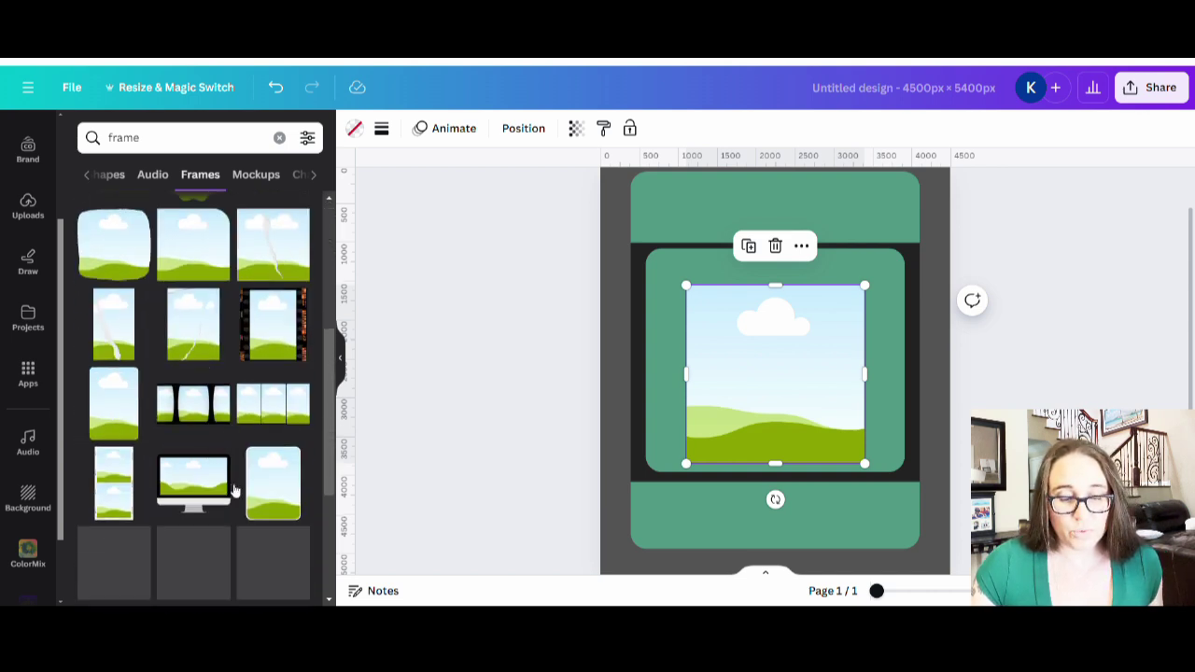
{"action": "scroll", "coordinate": [232, 493], "scroll_direction": "down", "scroll_amount": 3}
{"action": "scroll", "coordinate": [131, 485], "scroll_direction": "down", "scroll_amount": 5}
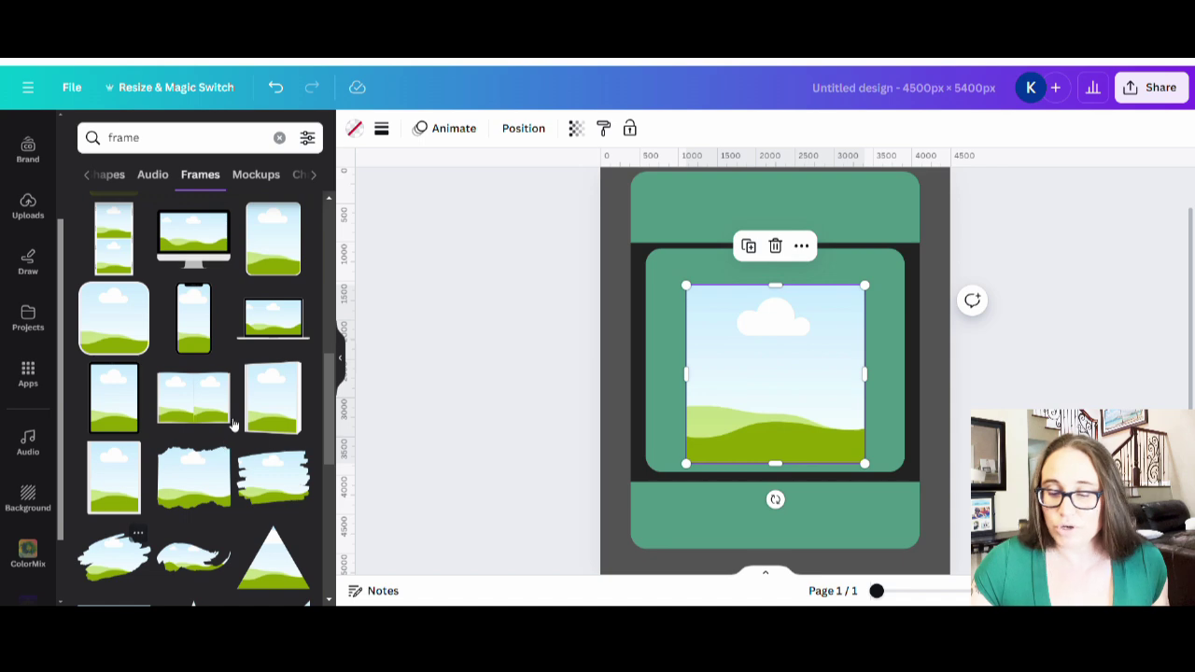
{"action": "scroll", "coordinate": [192, 495], "scroll_direction": "down", "scroll_amount": 3}
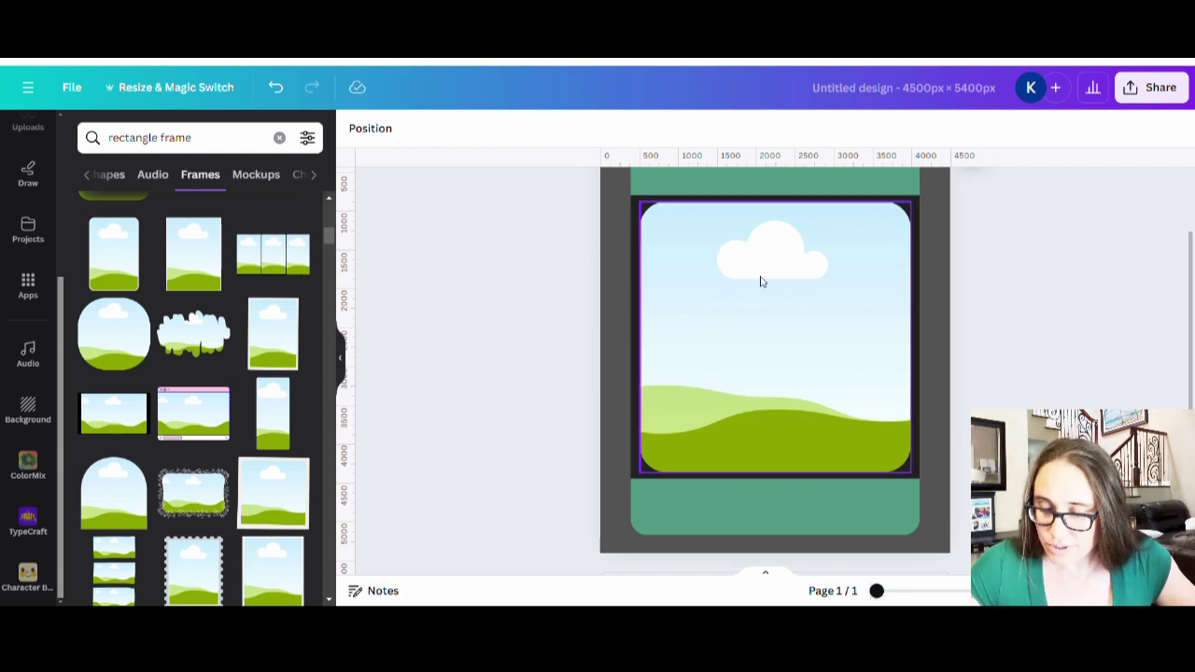
- Shorten the rounded photo frame and move it down within the dark band
{"action": "left_click", "coordinate": [761, 281]}
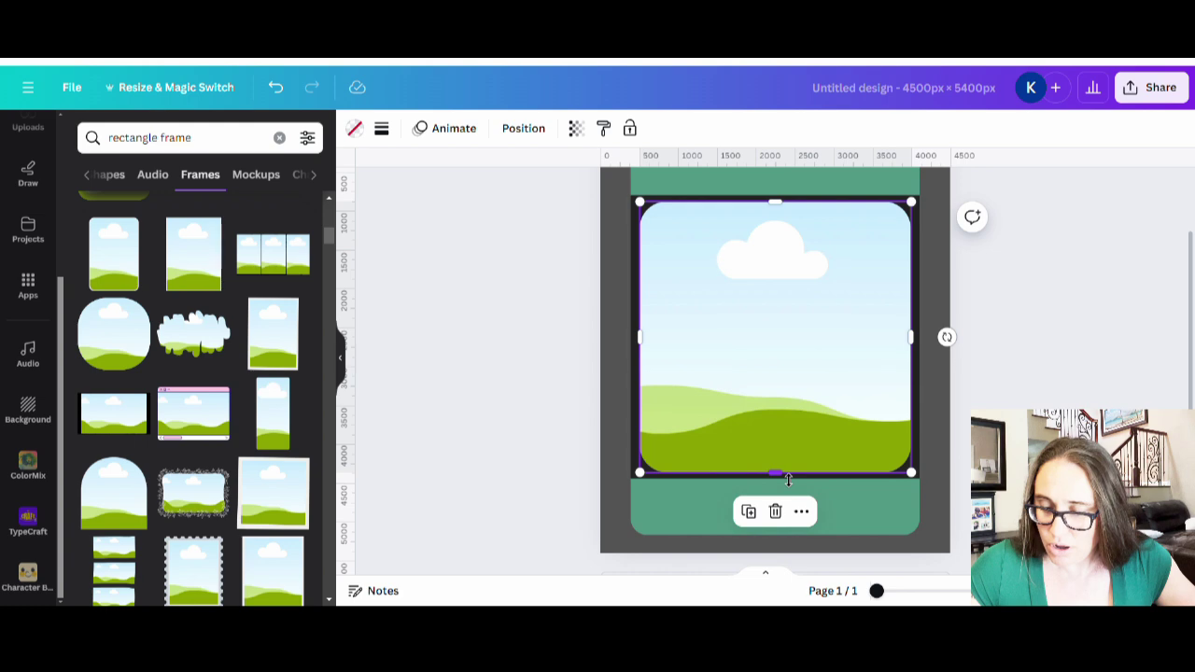
{"action": "left_click_drag", "start_coordinate": [788, 479], "coordinate": [777, 433]}
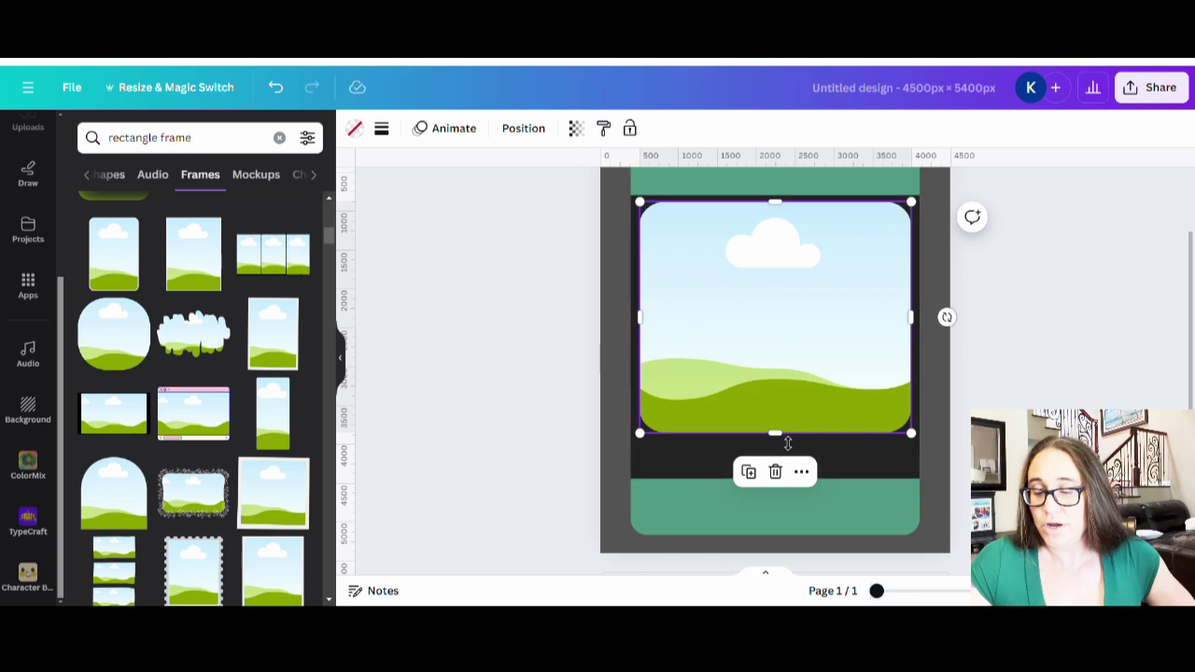
{"action": "left_click_drag", "start_coordinate": [789, 440], "coordinate": [787, 419]}
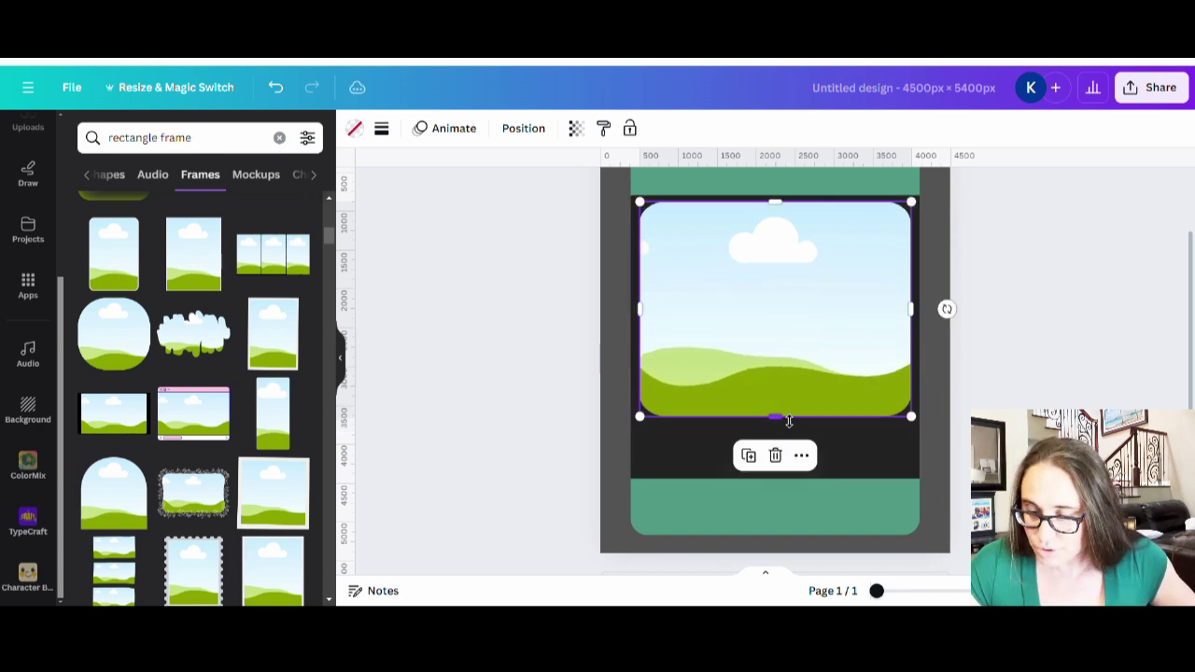
{"action": "left_click_drag", "start_coordinate": [776, 310], "coordinate": [784, 334]}
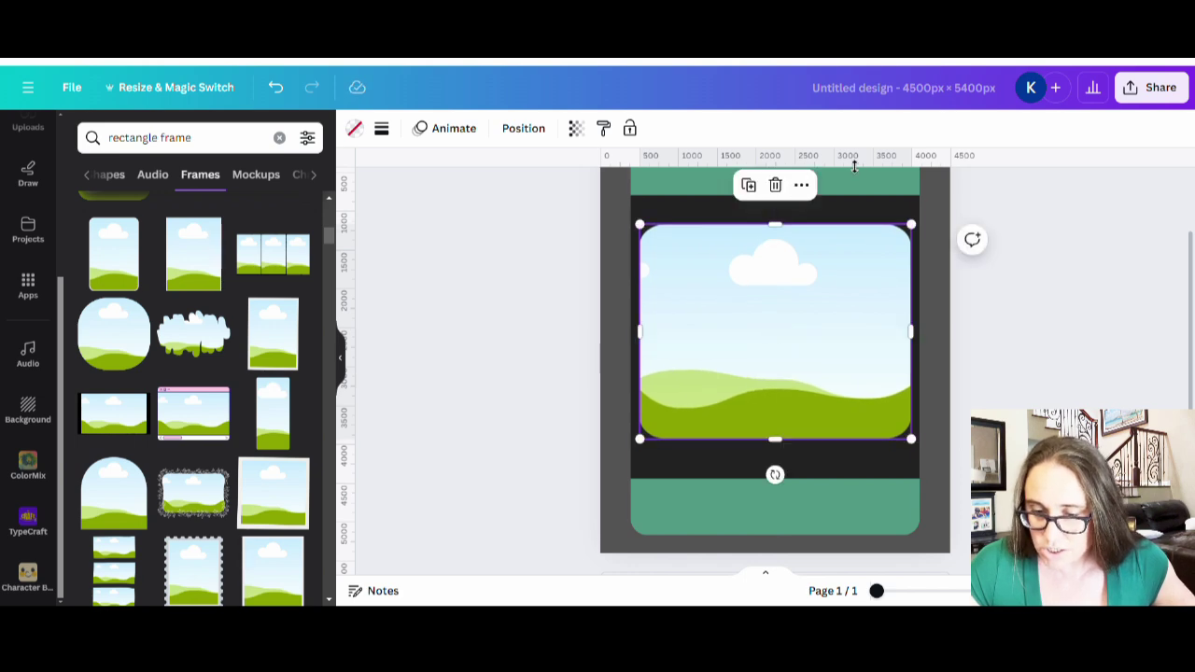
- Tighten the dark band's top and bottom edges to hug the photo frame
{"action": "left_click", "coordinate": [835, 211]}
{"action": "left_click_drag", "start_coordinate": [789, 206], "coordinate": [787, 237]}
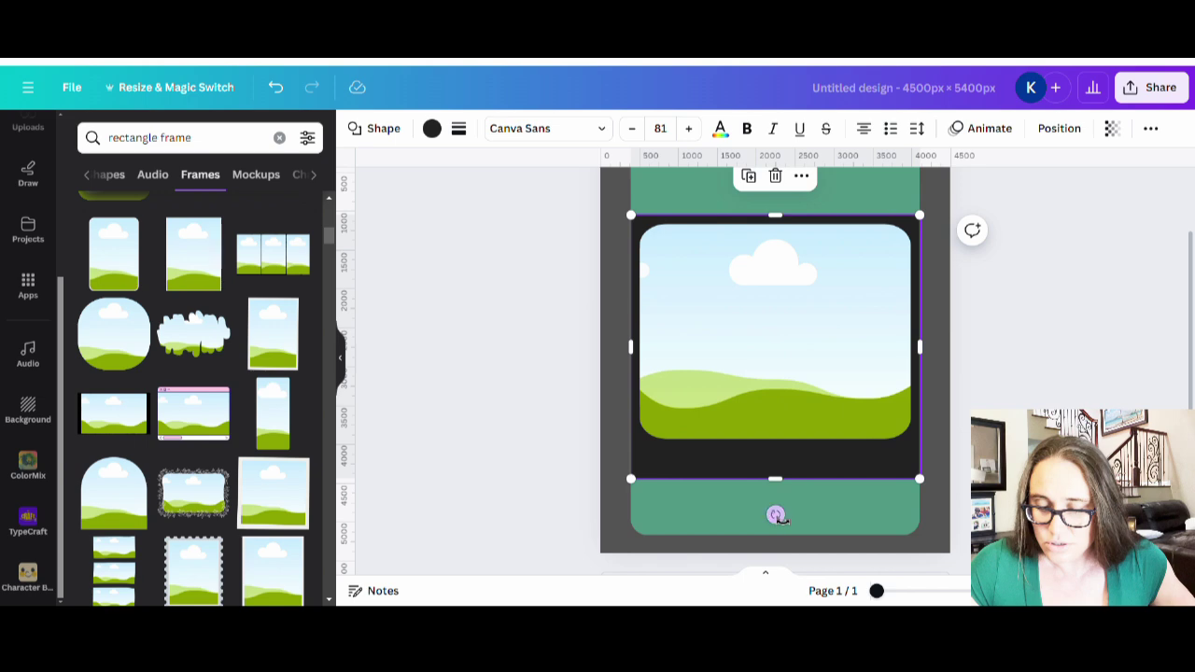
{"action": "left_click_drag", "start_coordinate": [784, 483], "coordinate": [784, 455]}
{"action": "left_click", "coordinate": [971, 397]}
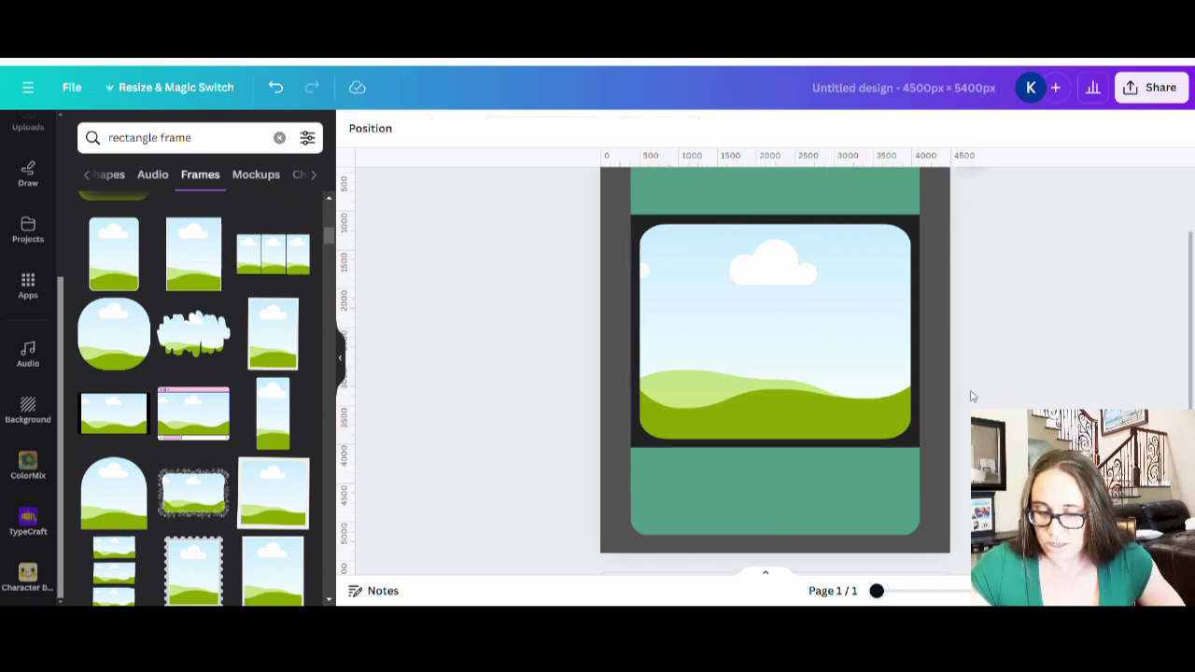
- Trim the green backdrop's top and bottom so it measures 3,715 × 4,835 px
{"action": "left_click", "coordinate": [770, 529]}
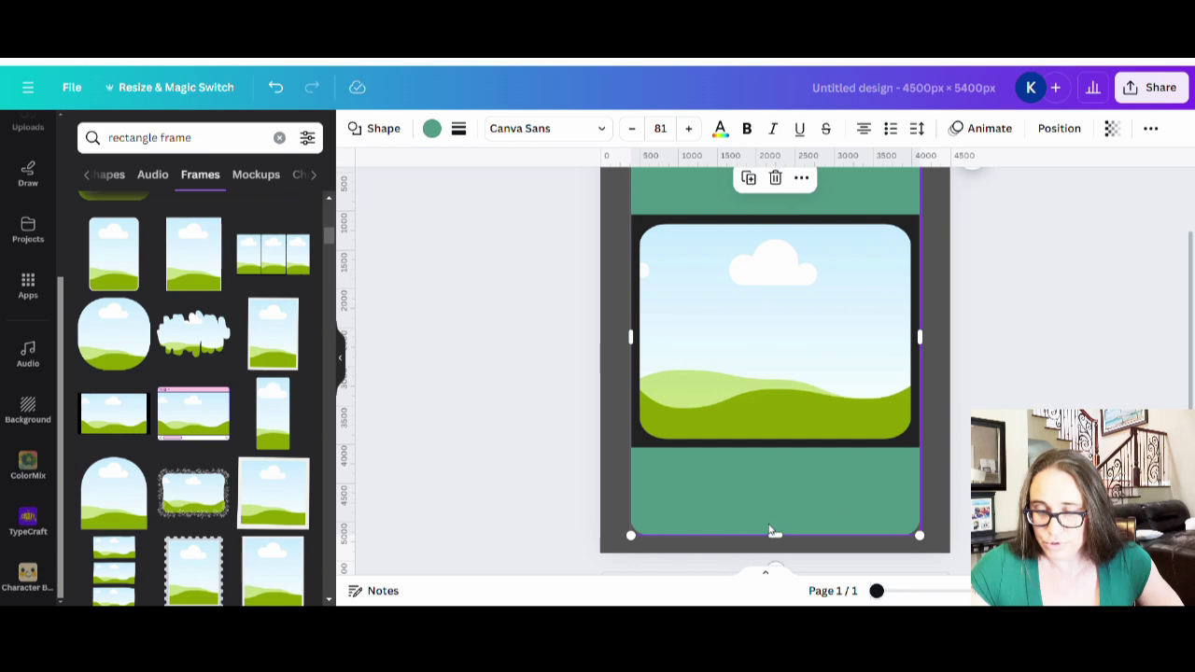
{"action": "left_click_drag", "start_coordinate": [789, 548], "coordinate": [784, 529]}
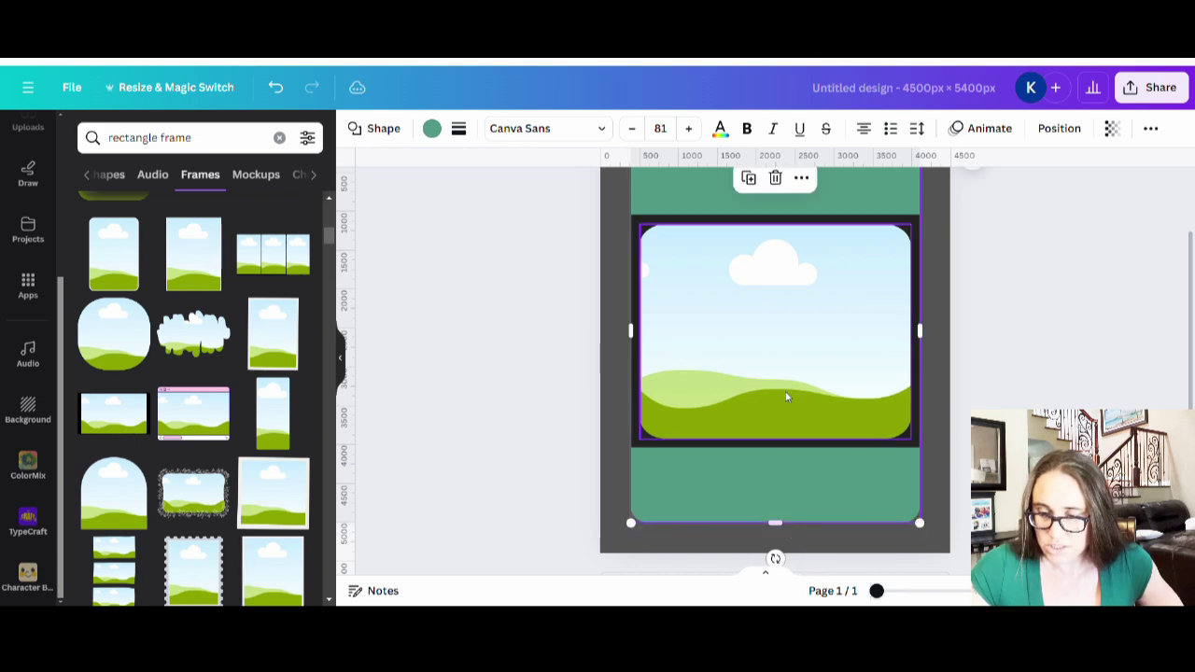
{"action": "scroll", "coordinate": [818, 262], "scroll_direction": "up", "scroll_amount": 2}
{"action": "left_click_drag", "start_coordinate": [790, 220], "coordinate": [790, 235]}
{"action": "left_click", "coordinate": [1008, 342]}
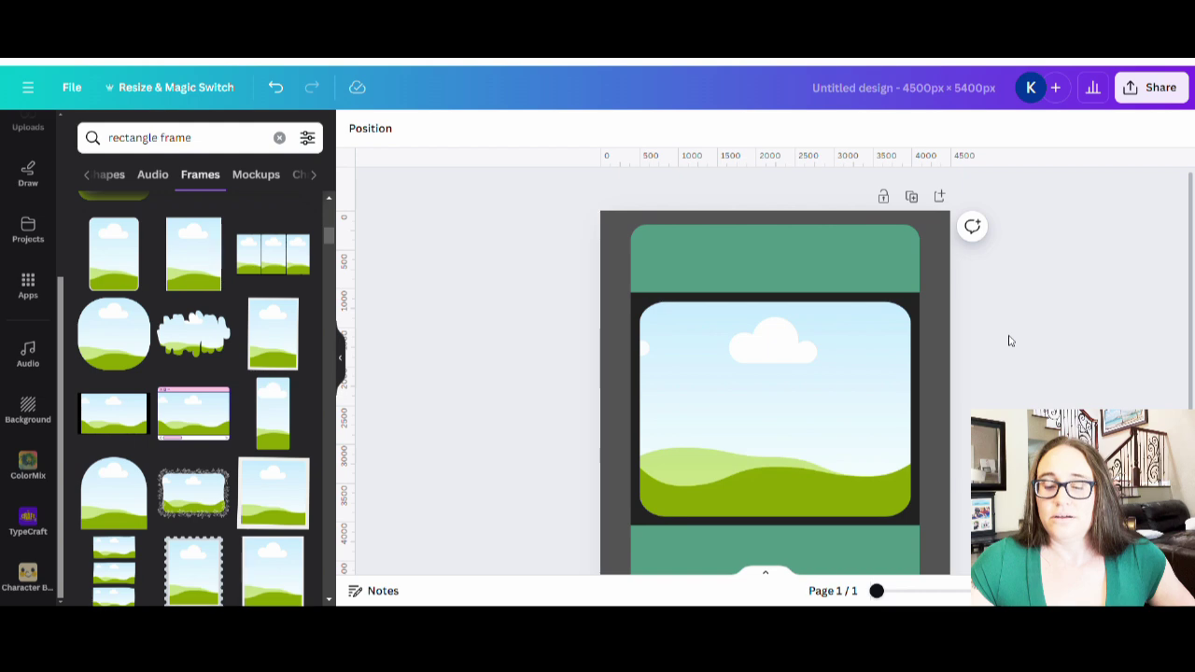
{"action": "scroll", "coordinate": [1007, 338], "scroll_direction": "down", "scroll_amount": 2}
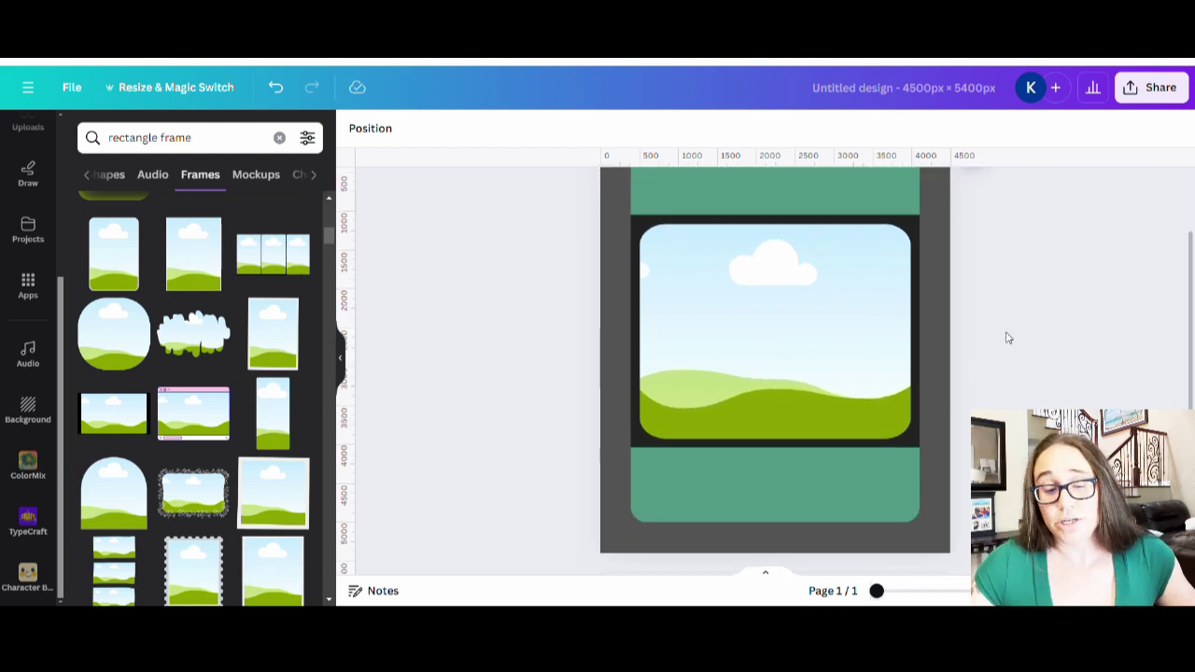
{"action": "scroll", "coordinate": [1008, 336], "scroll_direction": "up", "scroll_amount": 2}
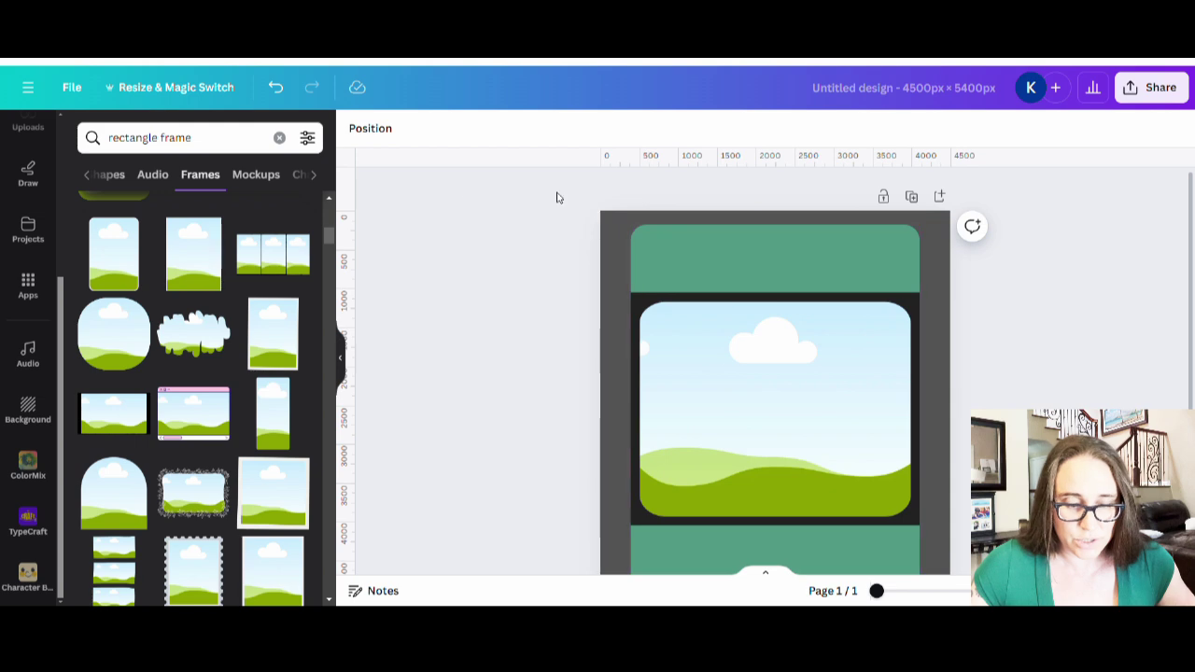
- Add a rounded square and fill it cream #F6ECC5 via the custom colour picker
{"action": "left_click", "coordinate": [282, 138]}
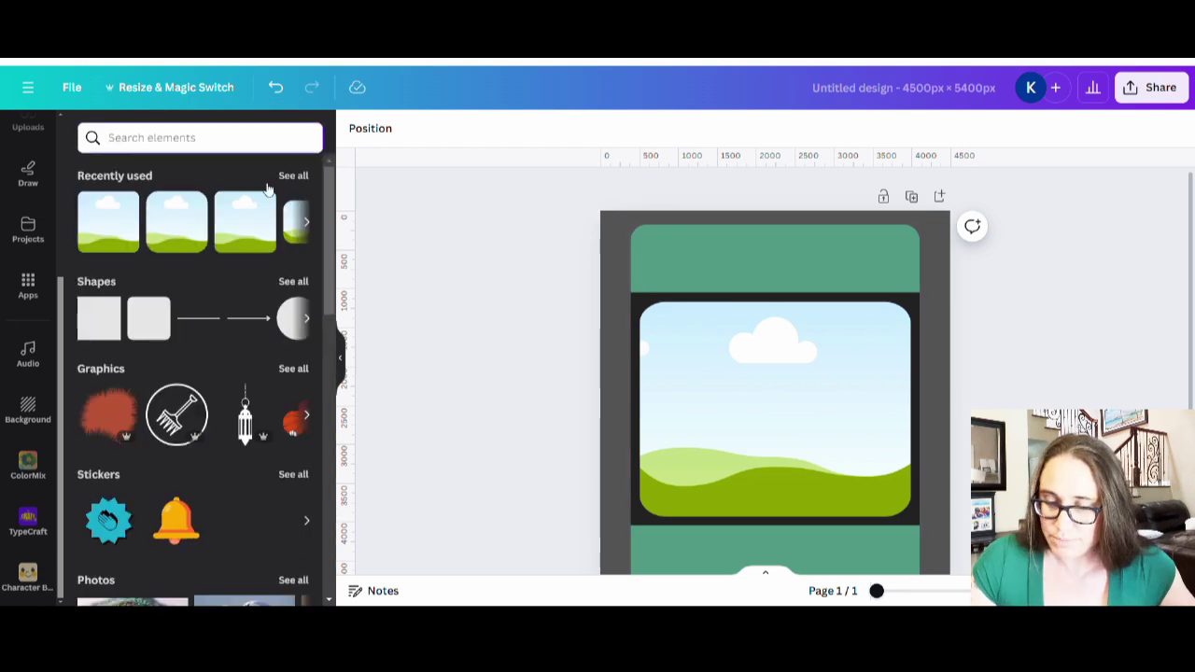
{"action": "left_click", "coordinate": [159, 336]}
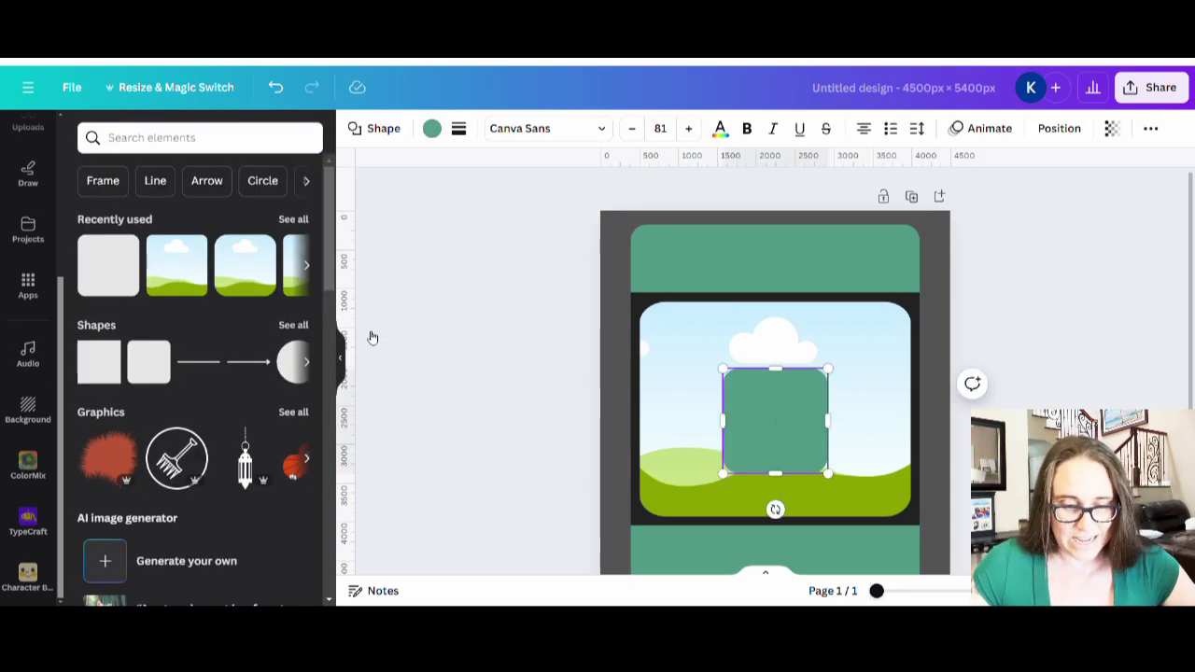
{"action": "left_click", "coordinate": [438, 132]}
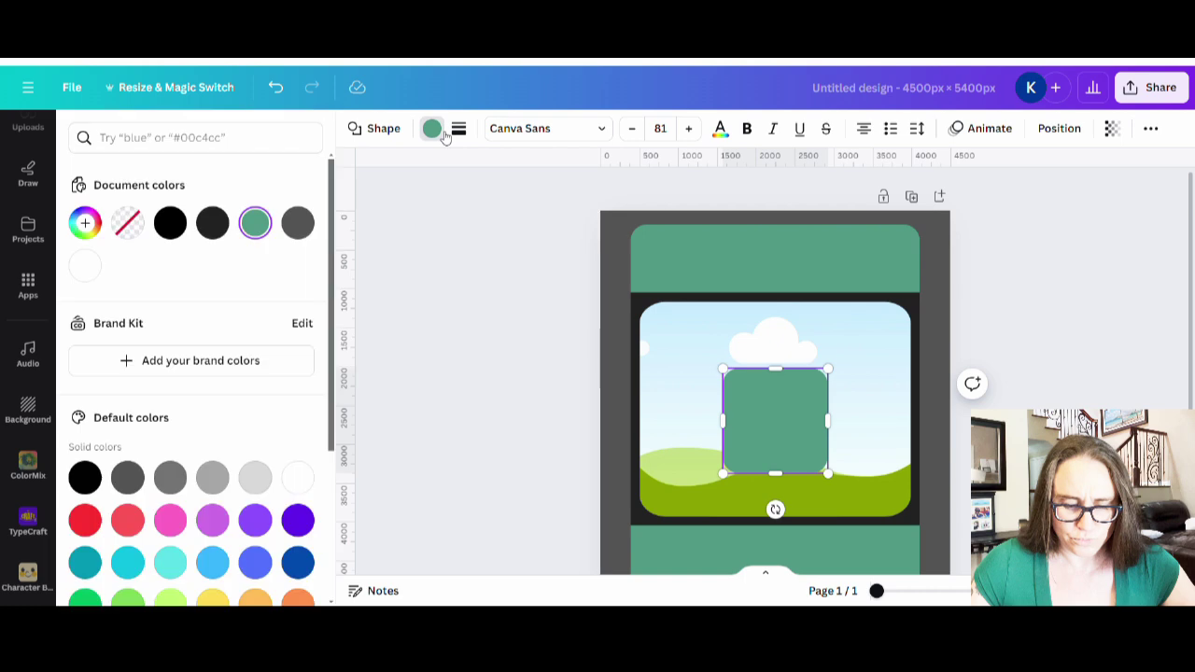
{"action": "left_click", "coordinate": [215, 596]}
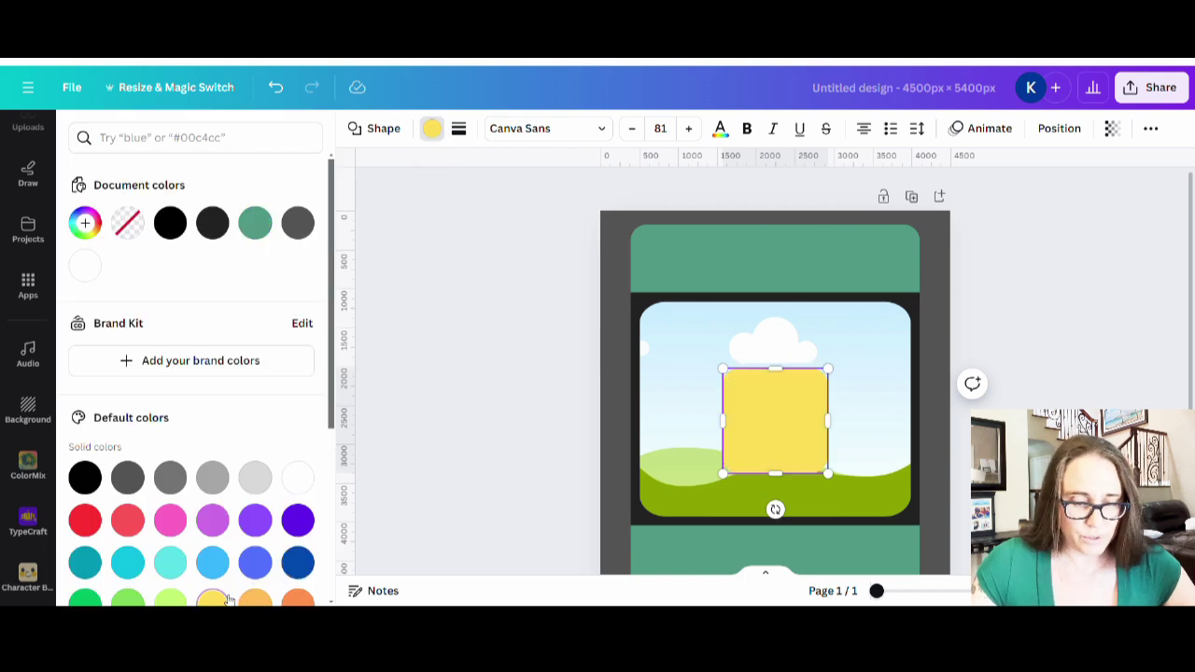
{"action": "left_click", "coordinate": [99, 226]}
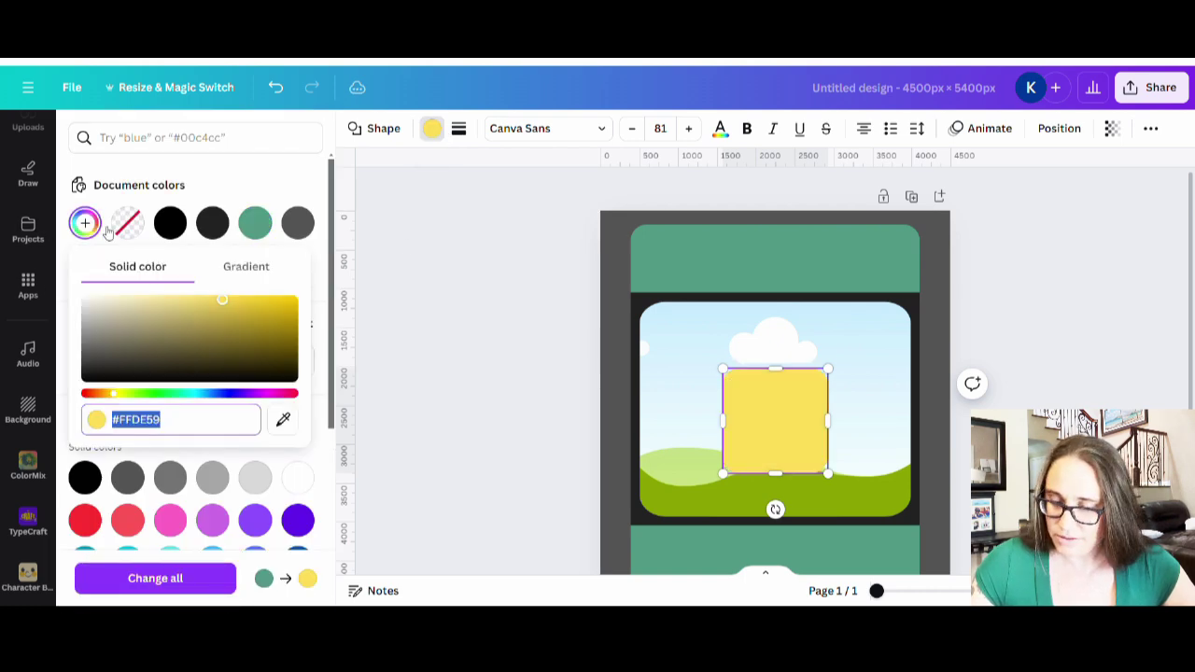
{"action": "left_click", "coordinate": [129, 303]}
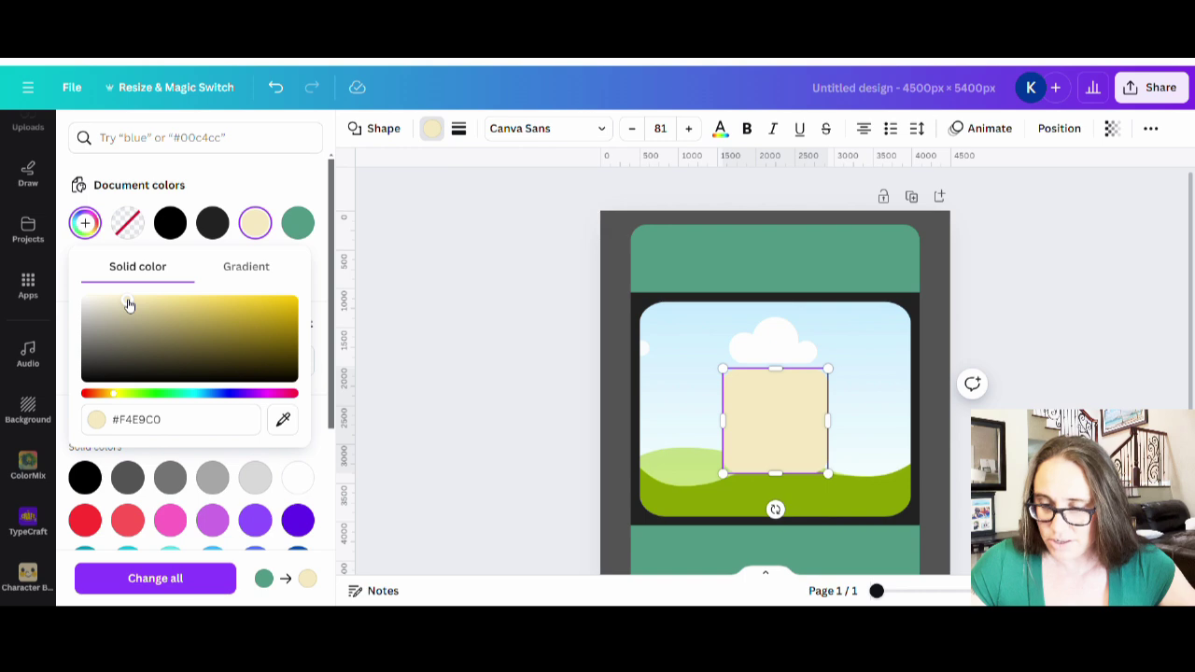
{"action": "left_click_drag", "start_coordinate": [129, 305], "coordinate": [124, 300]}
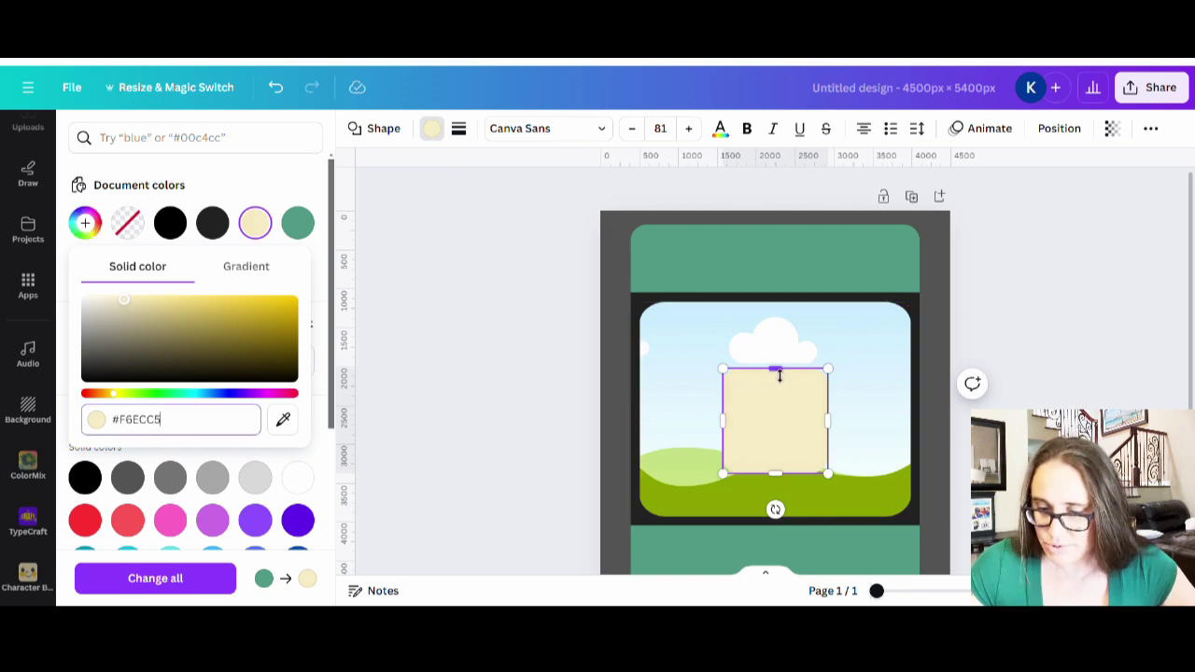
- Stretch the cream rectangle up, left and down to cover most of the card
{"action": "left_click_drag", "start_coordinate": [775, 370], "coordinate": [775, 224]}
{"action": "left_click_drag", "start_coordinate": [725, 348], "coordinate": [635, 363]}
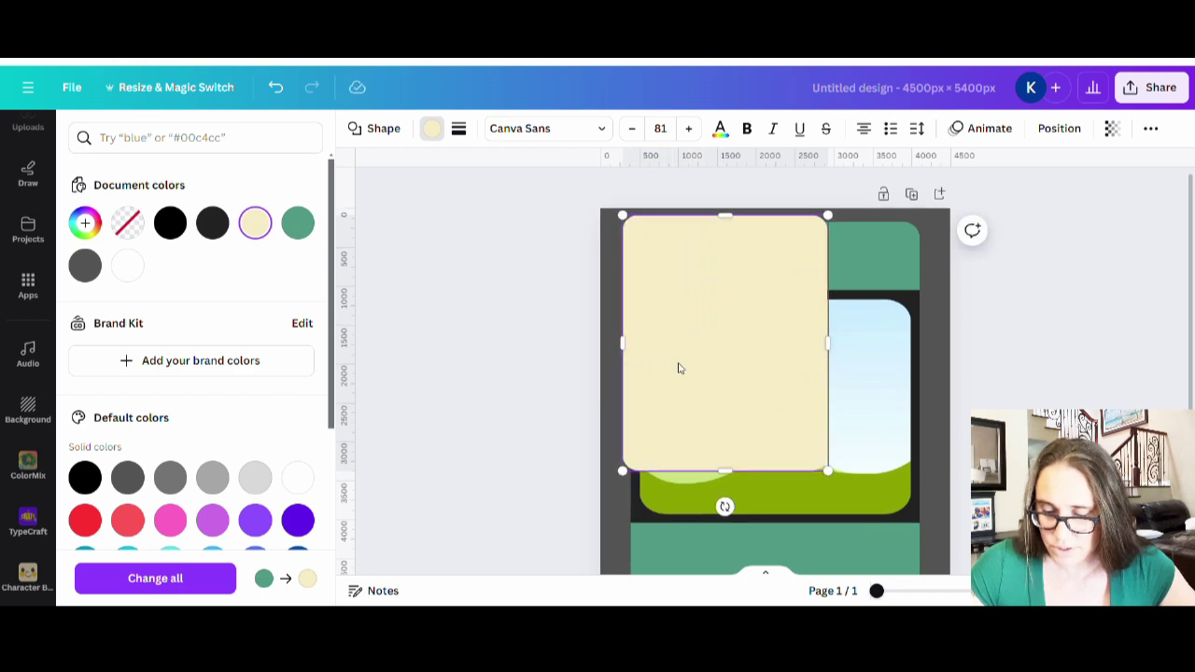
{"action": "scroll", "coordinate": [678, 368], "scroll_direction": "down", "scroll_amount": 3}
{"action": "left_click_drag", "start_coordinate": [725, 346], "coordinate": [738, 481]}
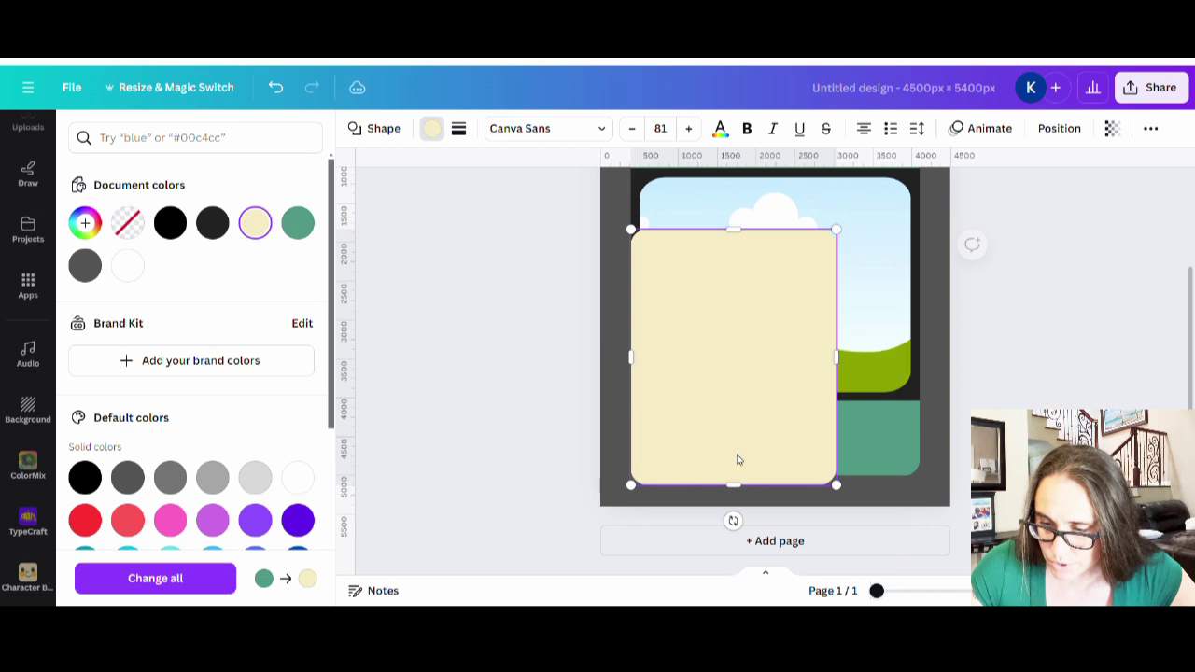
{"action": "scroll", "coordinate": [765, 438], "scroll_direction": "up", "scroll_amount": 2}
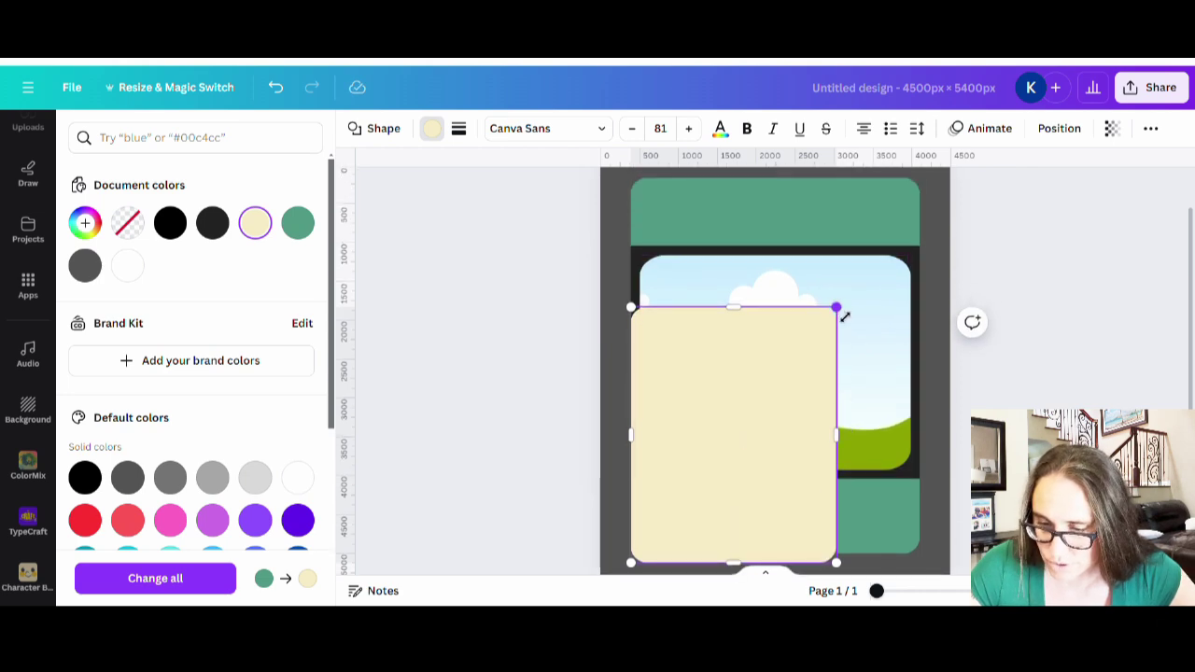
{"action": "left_click_drag", "start_coordinate": [836, 308], "coordinate": [925, 222]}
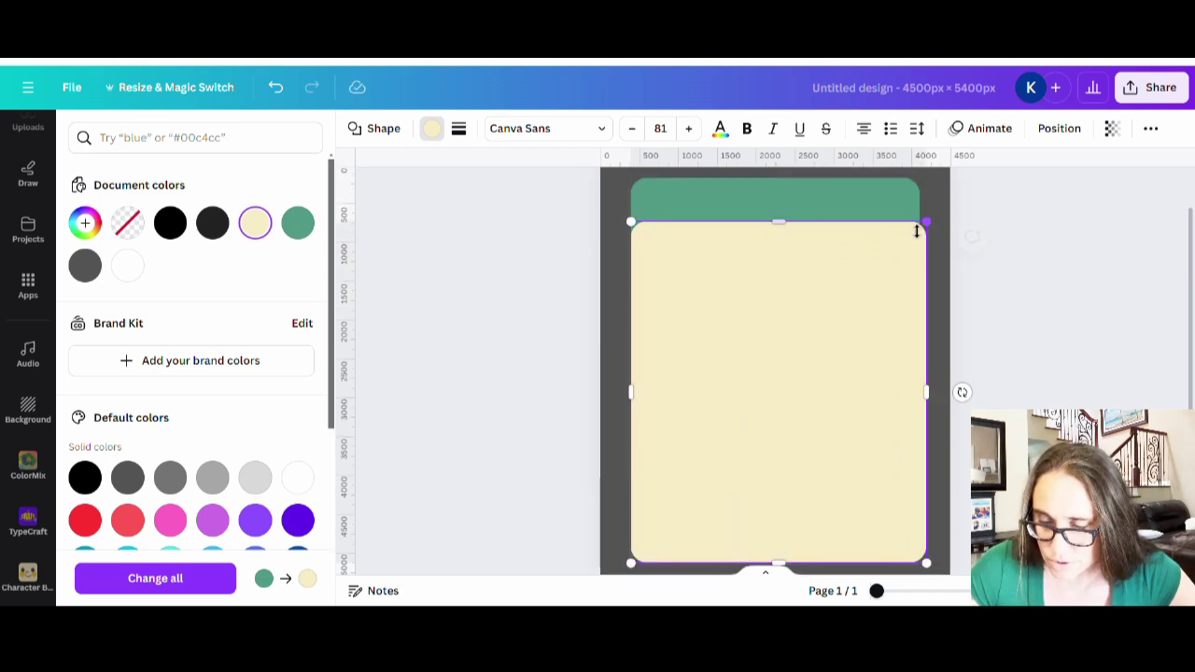
{"action": "left_click_drag", "start_coordinate": [781, 223], "coordinate": [779, 174]}
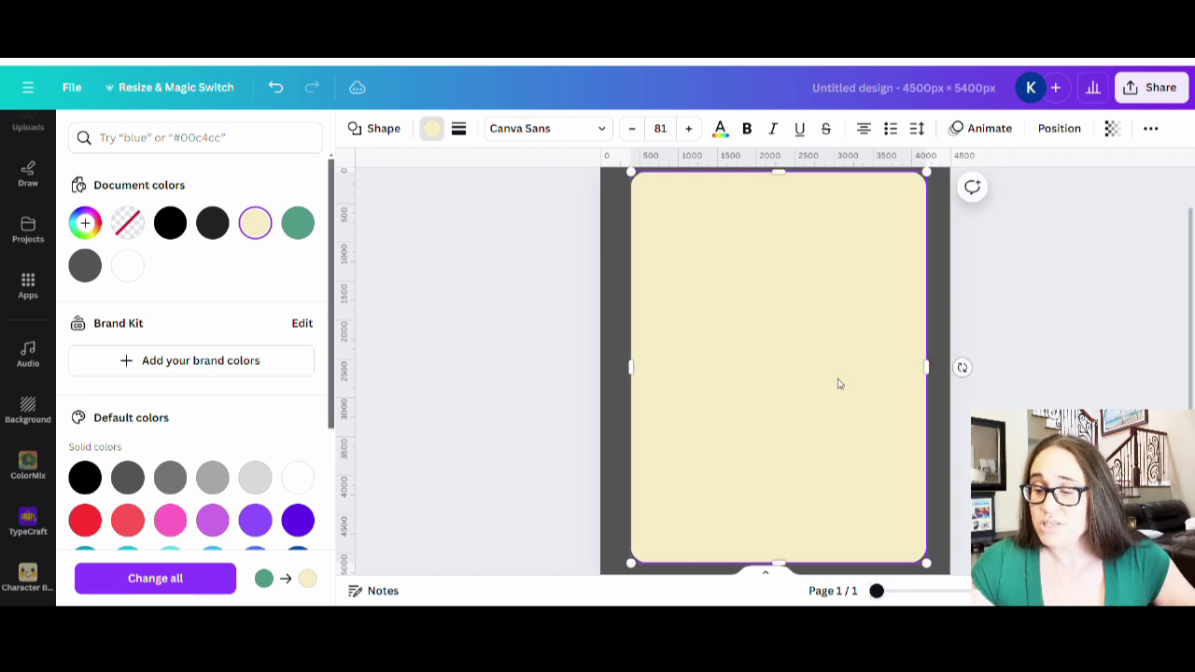
- Drop the cream rectangle's transparency to 72, align it to the card edges, then restore 100
{"action": "left_click", "coordinate": [1113, 131]}
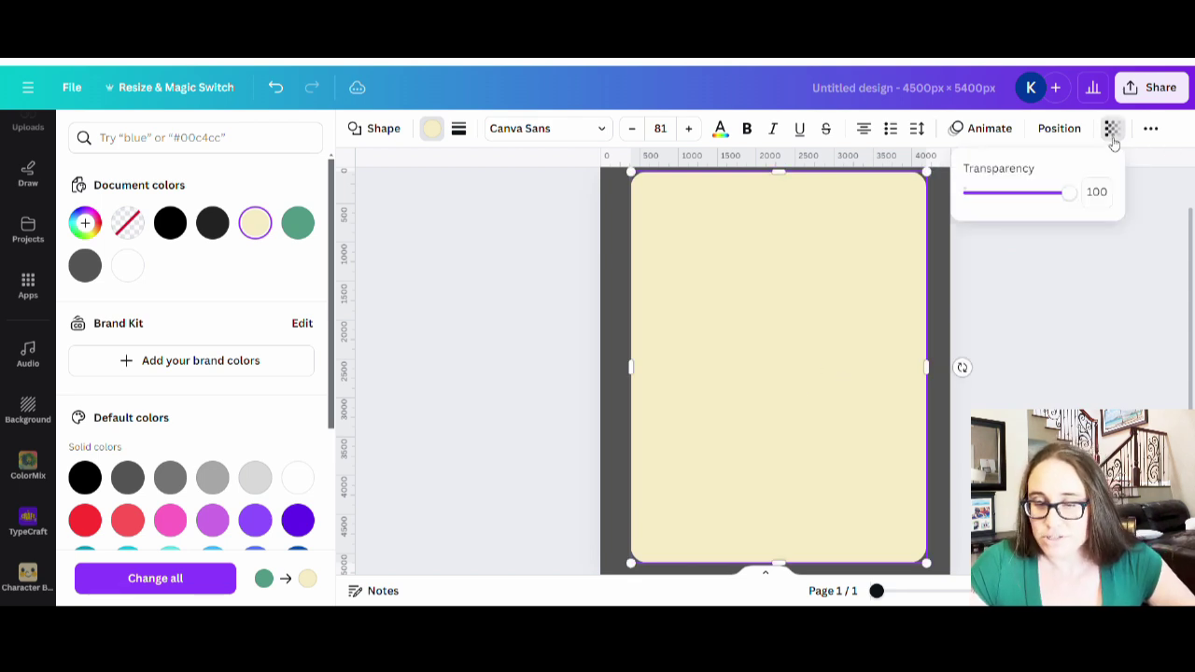
{"action": "left_click_drag", "start_coordinate": [1059, 204], "coordinate": [1045, 204]}
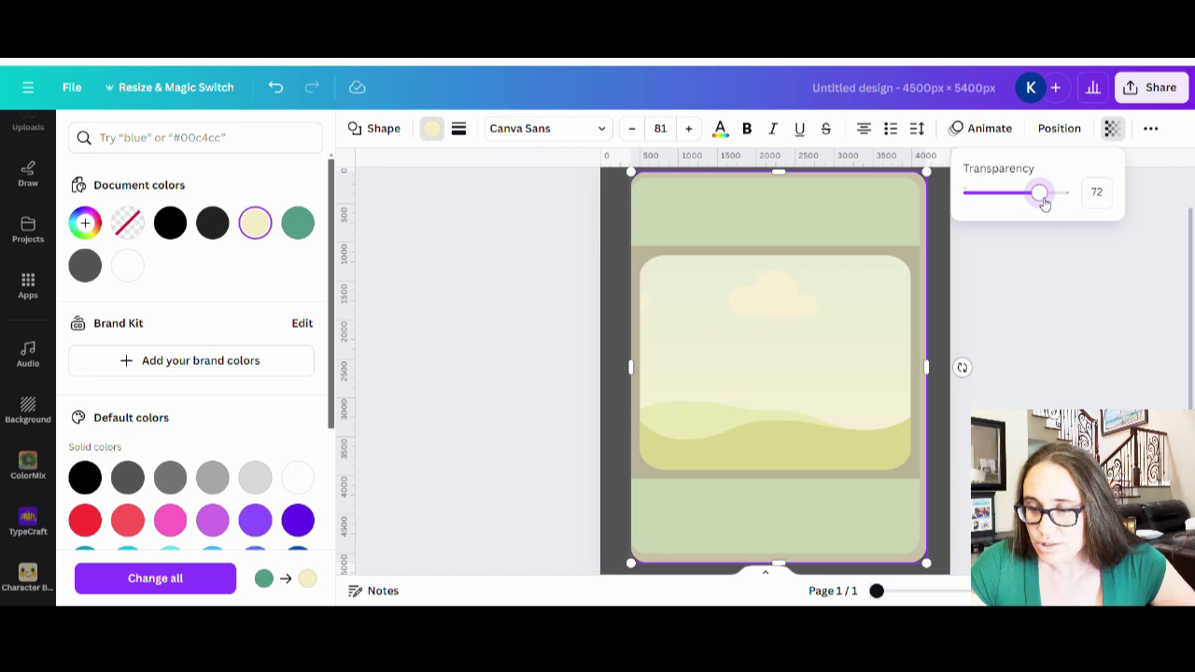
{"action": "left_click_drag", "start_coordinate": [941, 378], "coordinate": [891, 382]}
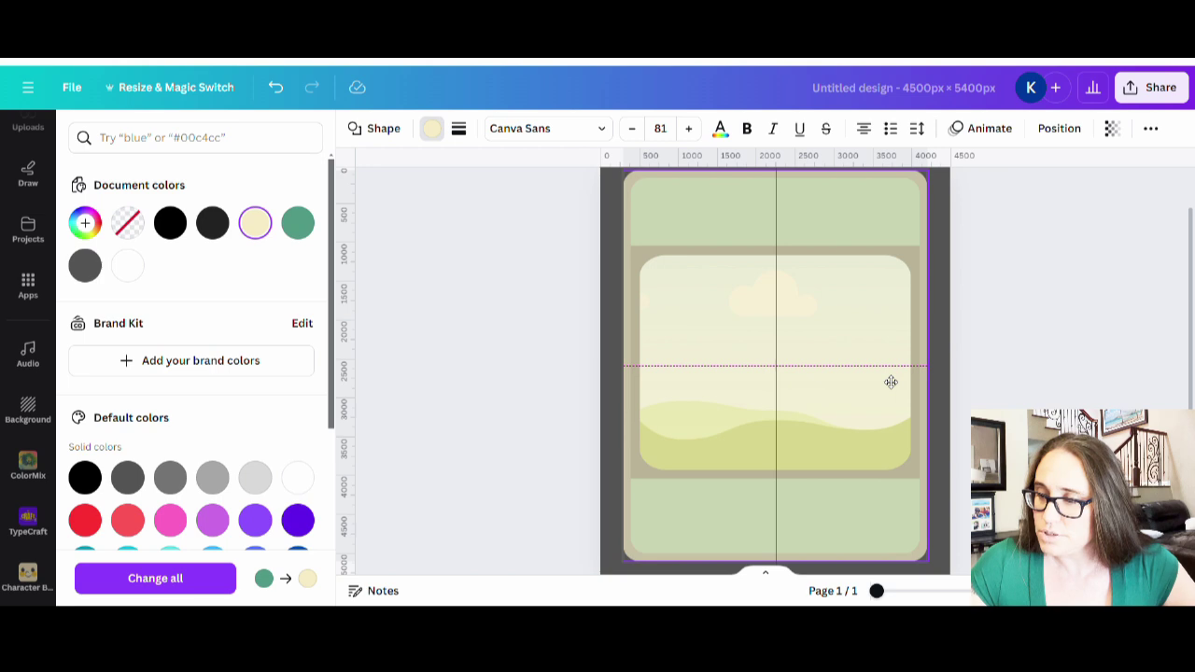
{"action": "left_click_drag", "start_coordinate": [891, 382], "coordinate": [891, 382]}
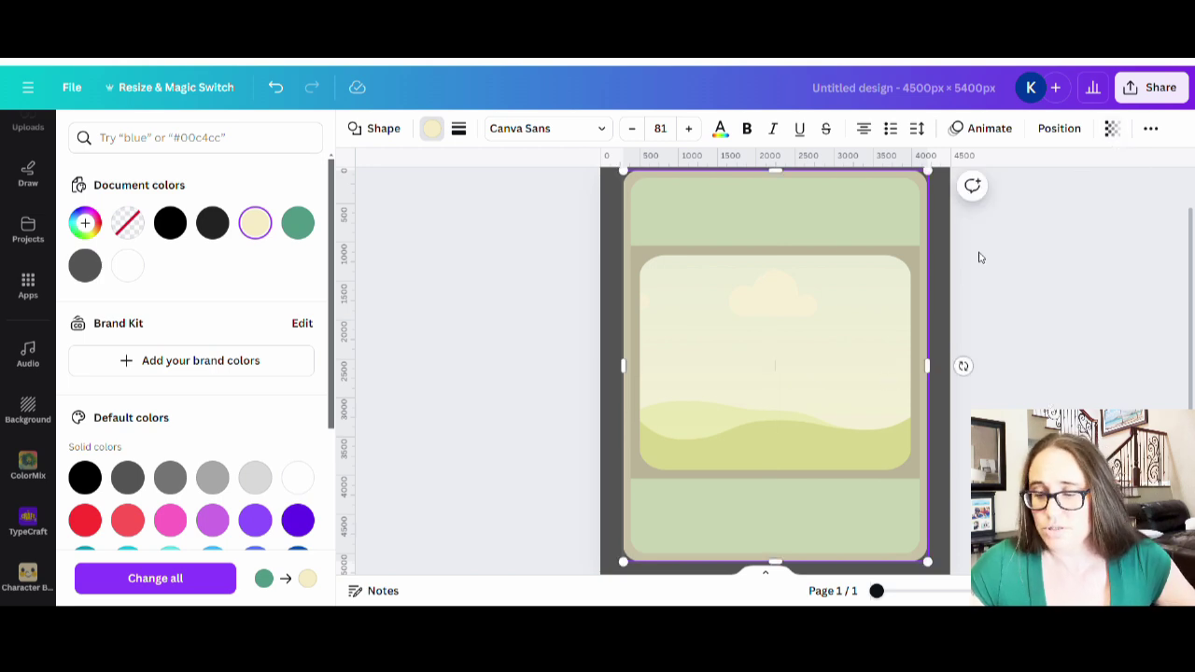
{"action": "left_click", "coordinate": [1112, 128]}
{"action": "left_click_drag", "start_coordinate": [1037, 198], "coordinate": [1100, 222]}
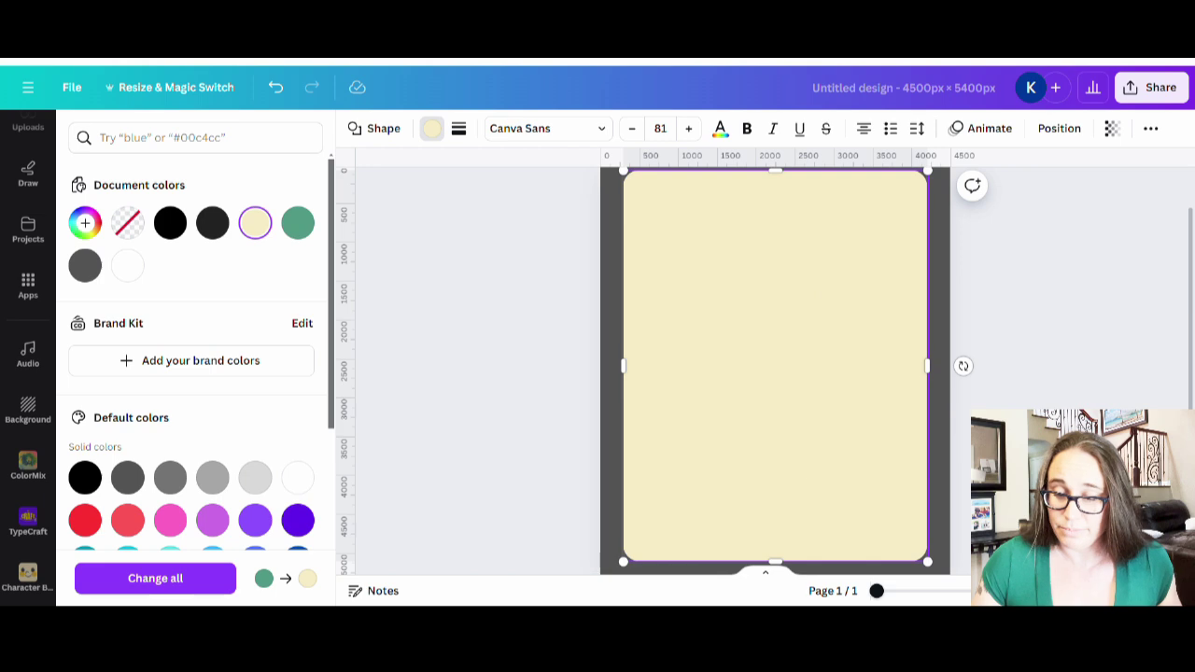
{"action": "left_click", "coordinate": [697, 470]}
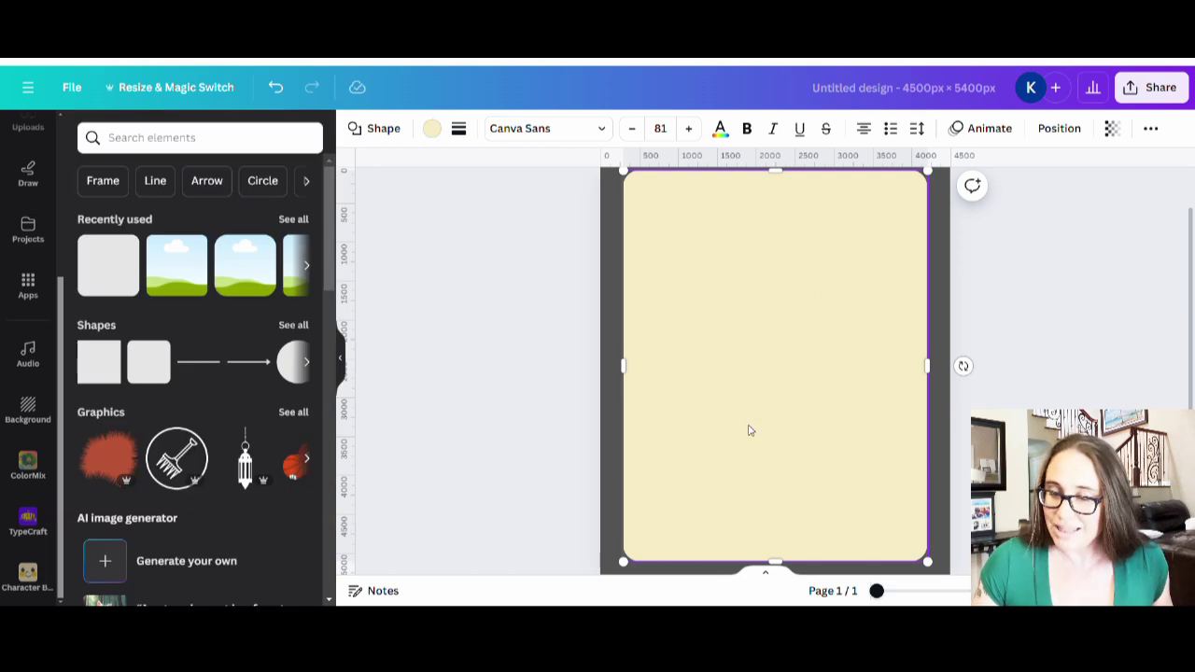
- Paste the cream rectangle behind the sea-green card so it forms a thin cream border
{"action": "key", "text": "ctrl+v"}
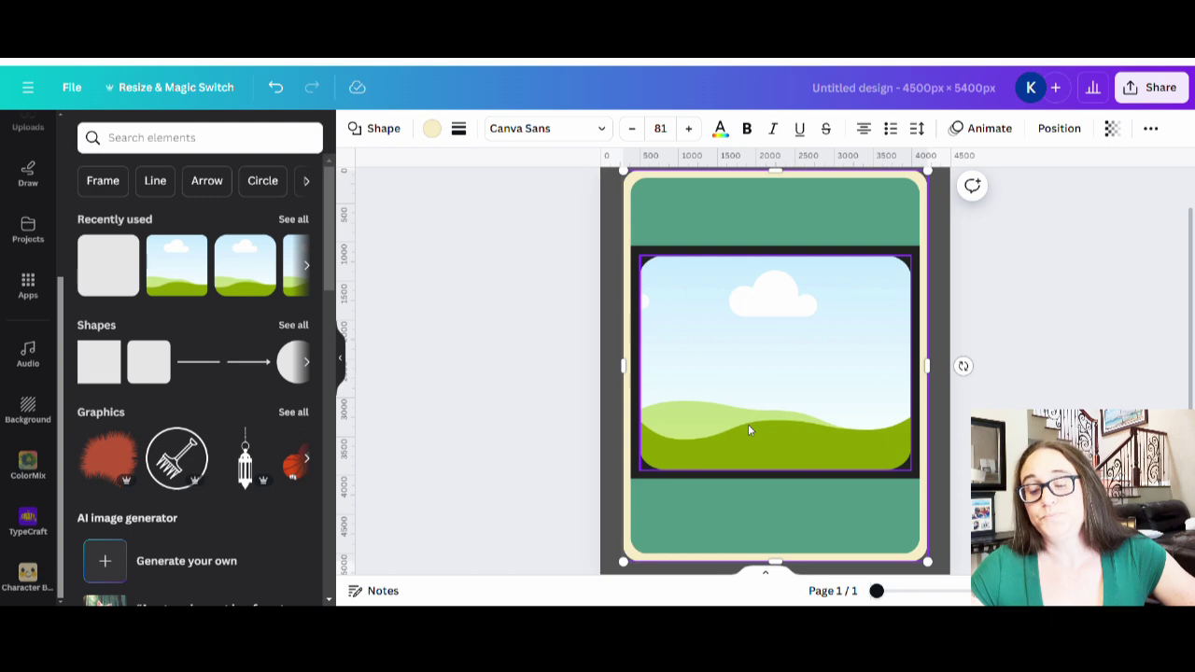
{"action": "left_click", "coordinate": [1091, 279]}
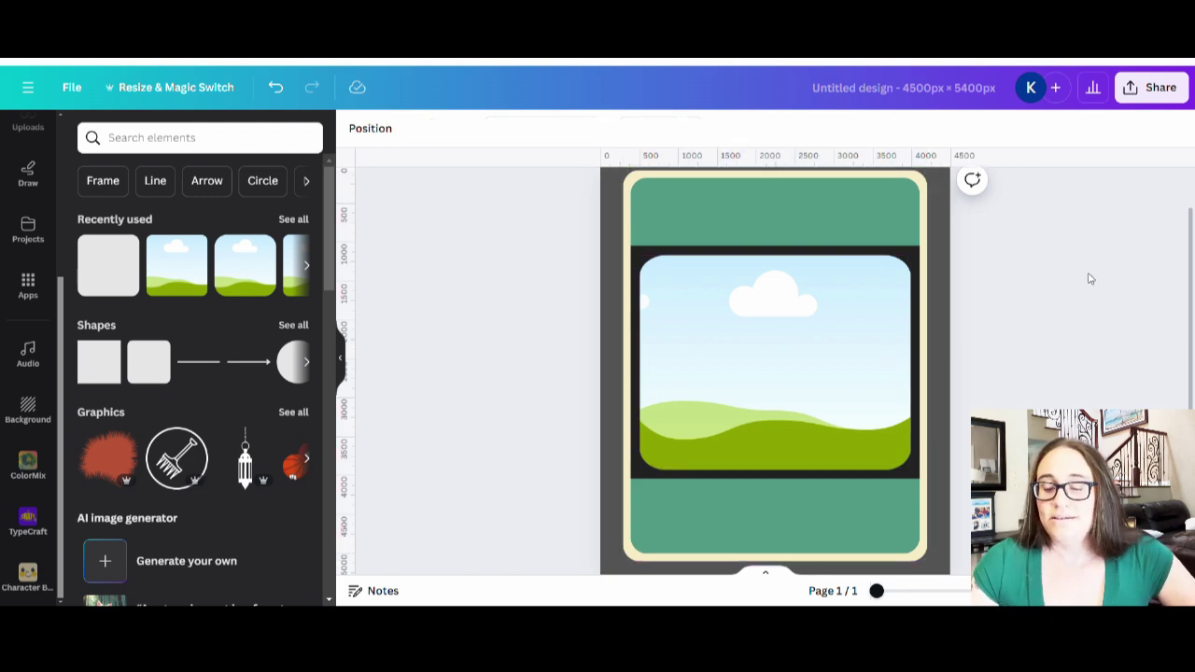
{"action": "scroll", "coordinate": [775, 373], "scroll_direction": "up", "scroll_amount": 1}
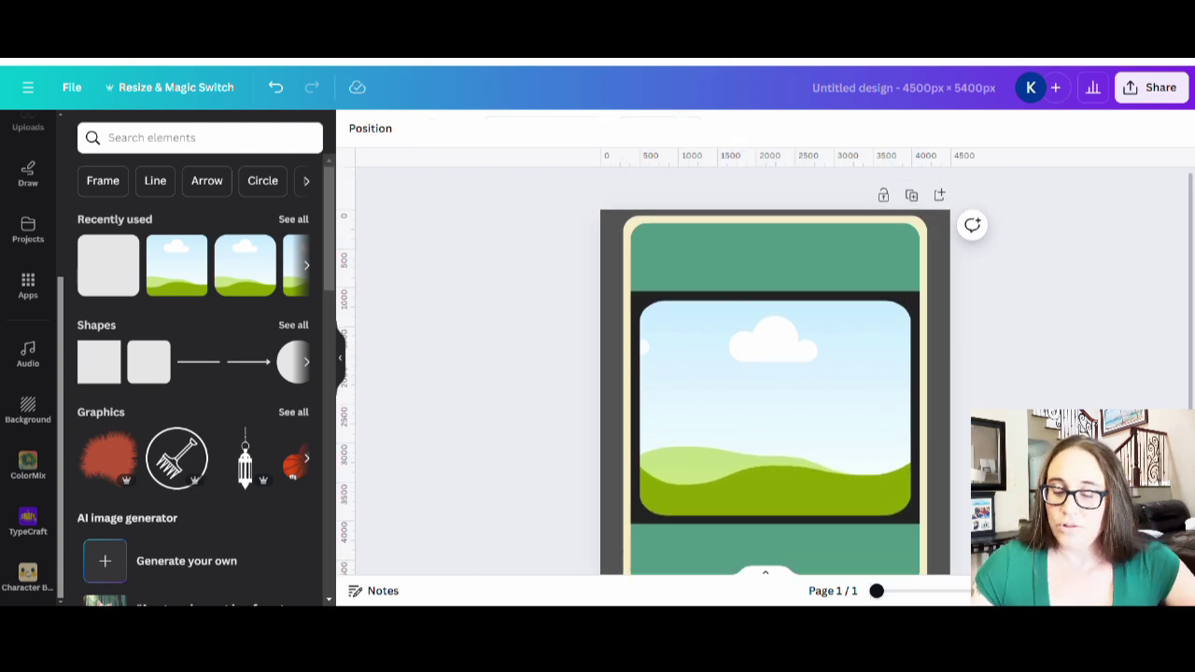
{"action": "scroll", "coordinate": [775, 374], "scroll_direction": "down", "scroll_amount": 2}
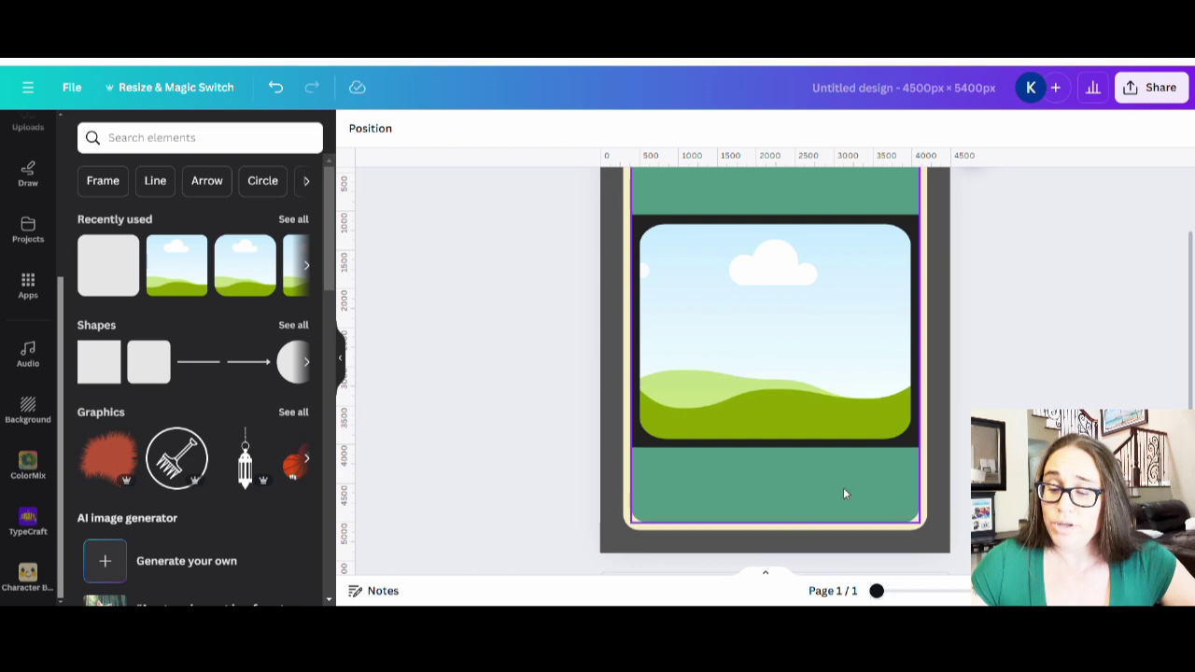
{"action": "scroll", "coordinate": [693, 181], "scroll_direction": "up", "scroll_amount": 2}
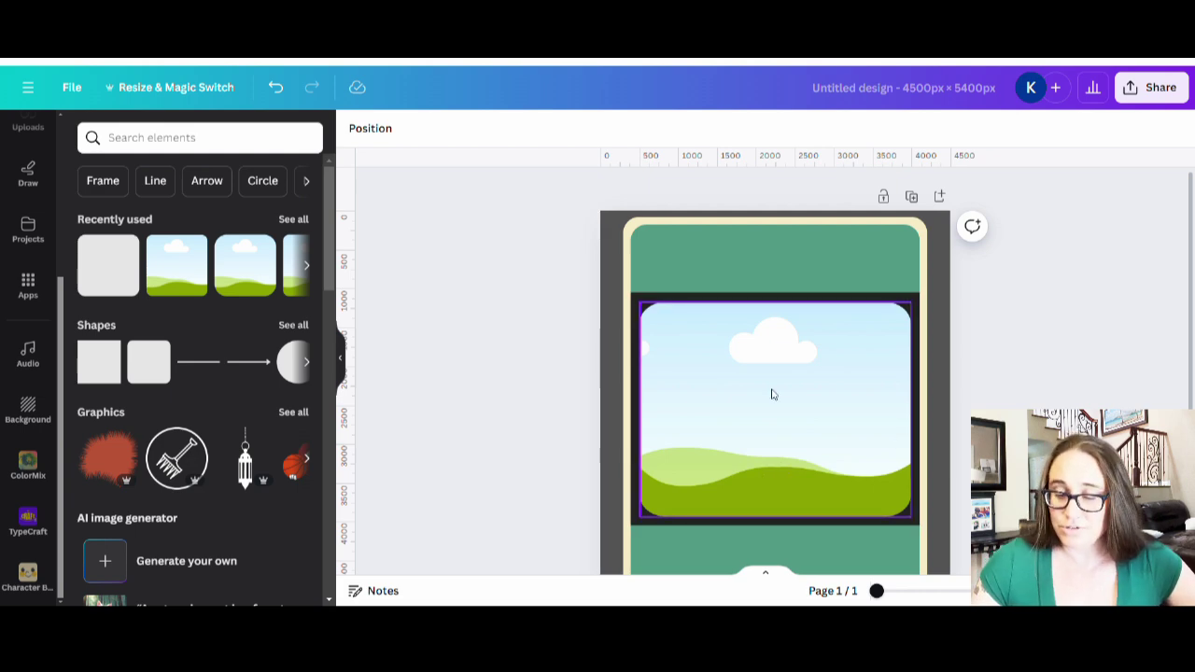
{"action": "scroll", "coordinate": [977, 267], "scroll_direction": "down", "scroll_amount": 2}
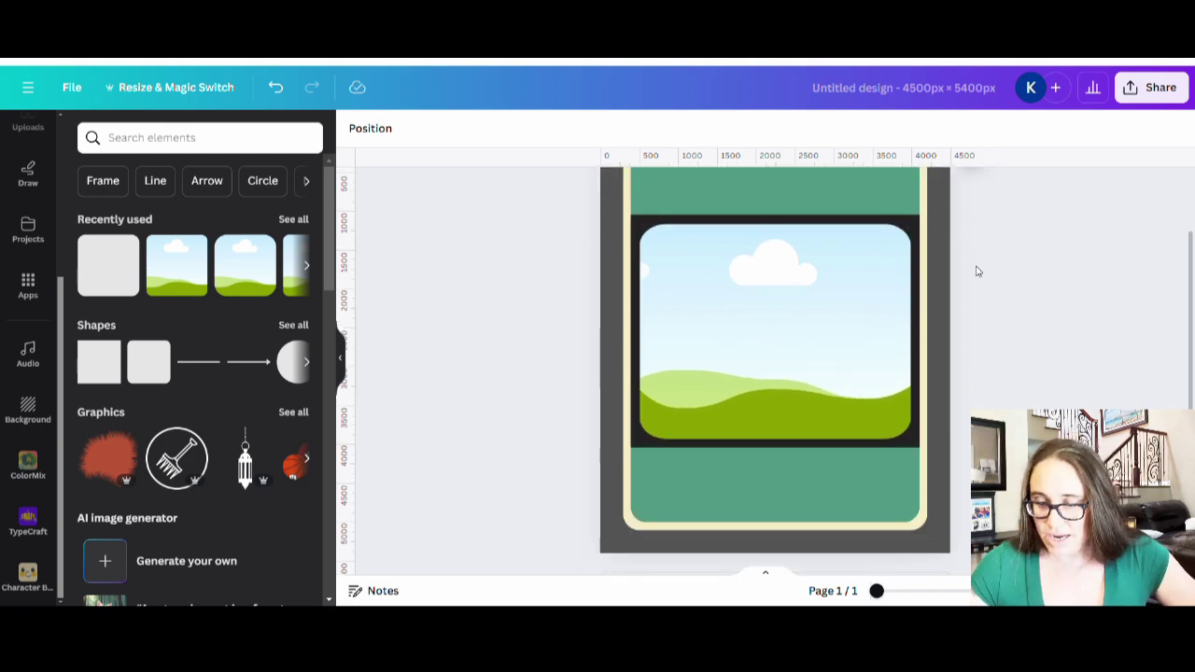
{"action": "scroll", "coordinate": [947, 347], "scroll_direction": "up", "scroll_amount": 2}
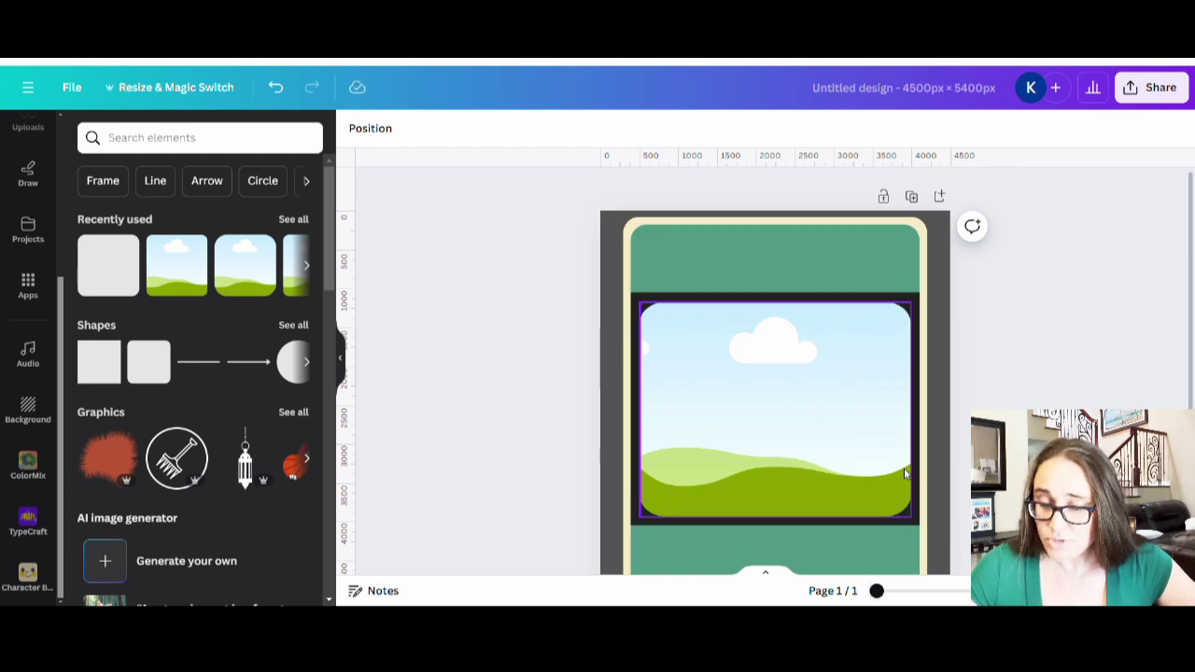
{"action": "scroll", "coordinate": [896, 448], "scroll_direction": "down", "scroll_amount": 2}
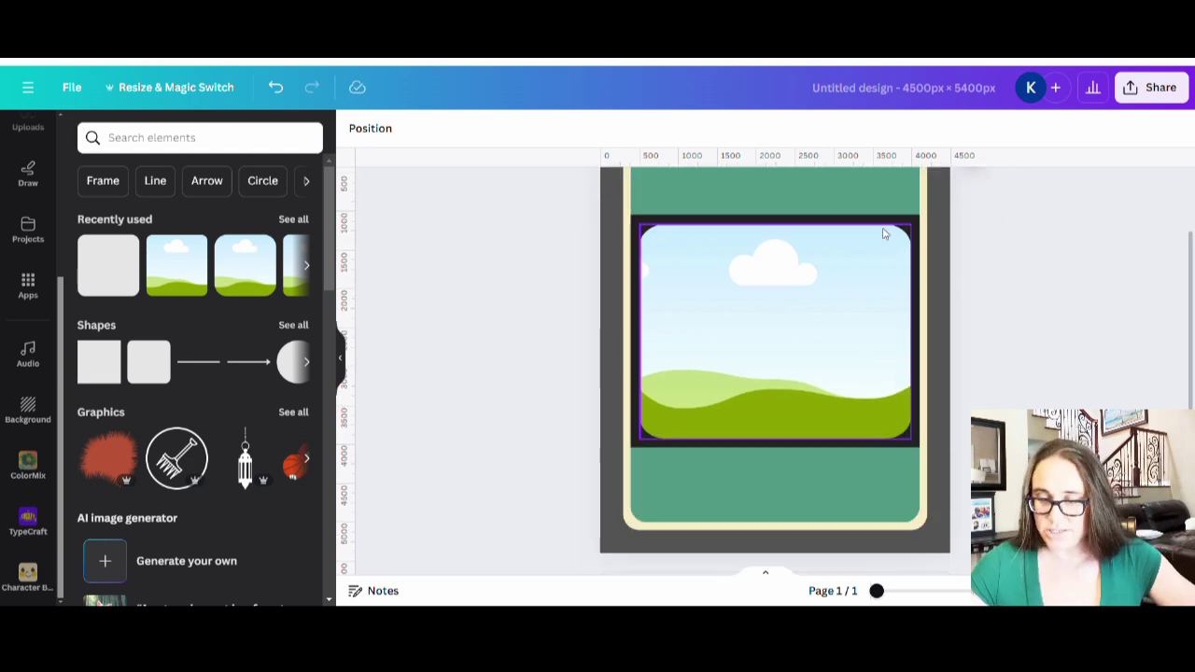
{"action": "scroll", "coordinate": [883, 230], "scroll_direction": "up", "scroll_amount": 2}
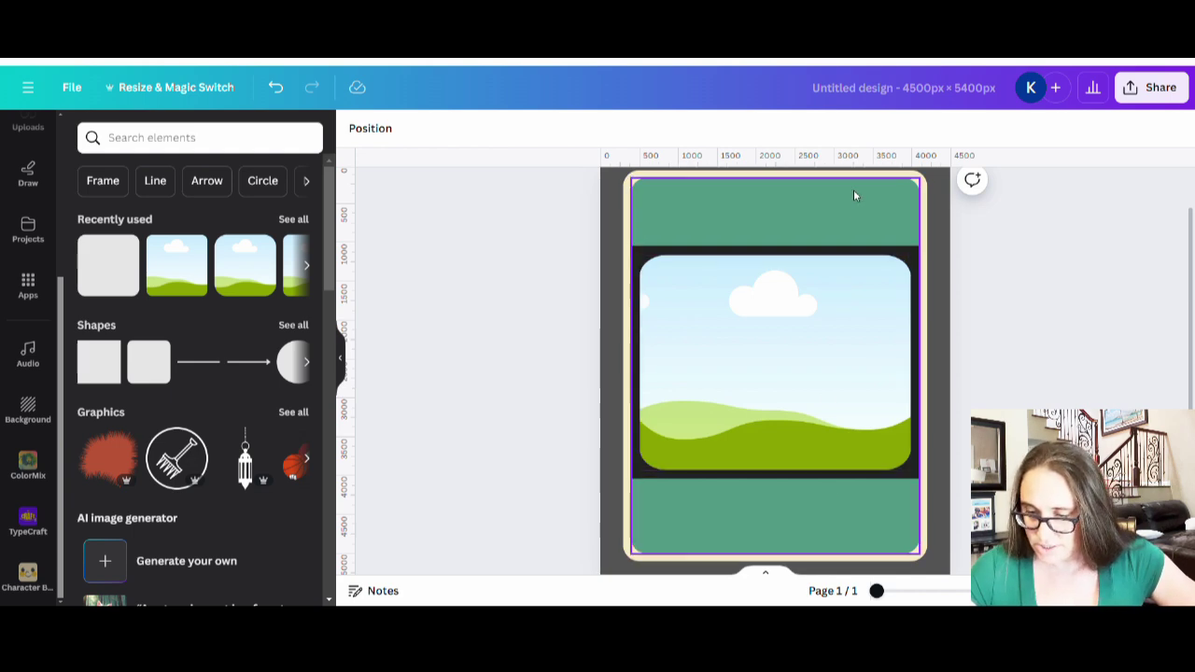
- Centre the dark landscape photo frame on the card, aligned with the page centre
{"action": "left_click", "coordinate": [916, 262]}
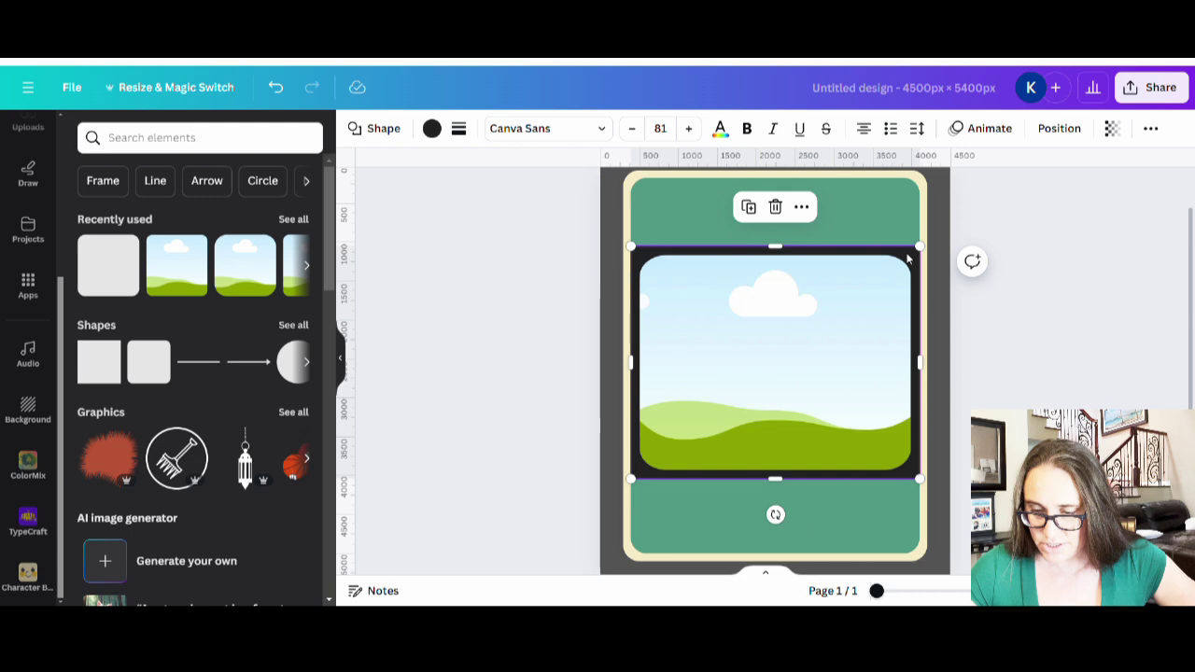
{"action": "left_click_drag", "start_coordinate": [907, 258], "coordinate": [913, 256]}
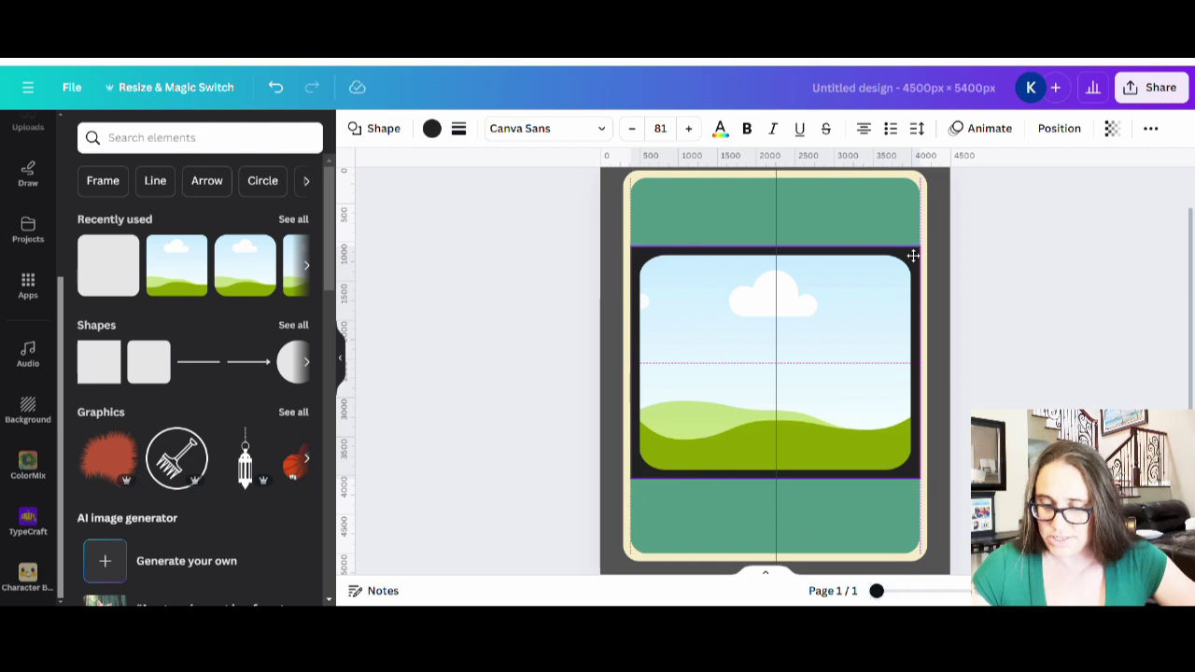
{"action": "left_click_drag", "start_coordinate": [913, 255], "coordinate": [913, 256]}
{"action": "left_click", "coordinate": [1078, 347]}
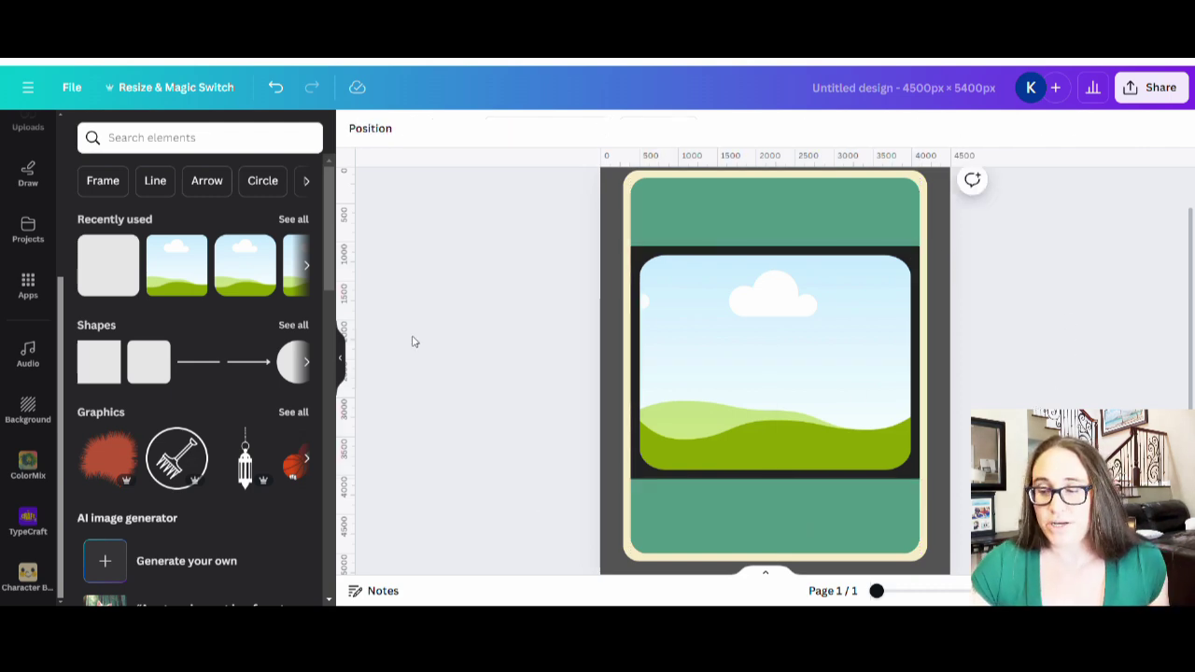
- Add a 'FIRST OF ALL' text box, enlarged and placed in the top green band
{"action": "left_click", "coordinate": [743, 216]}
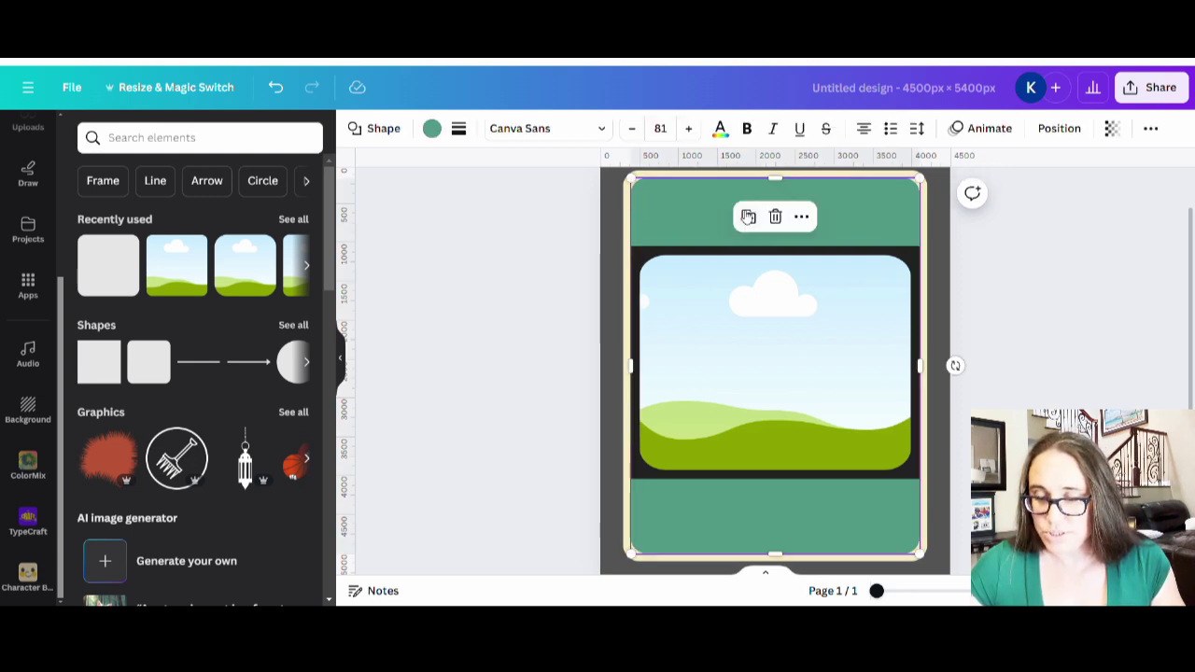
{"action": "left_click", "coordinate": [1081, 355]}
{"action": "key", "text": "t"}
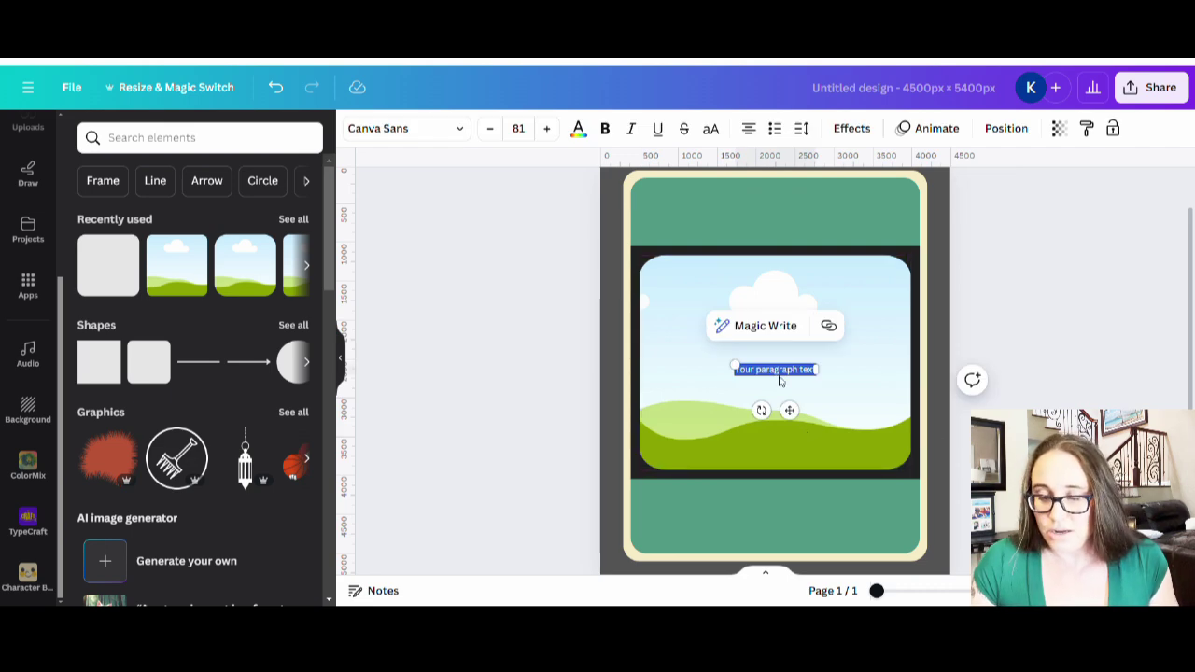
{"action": "key", "text": "BackSpace"}
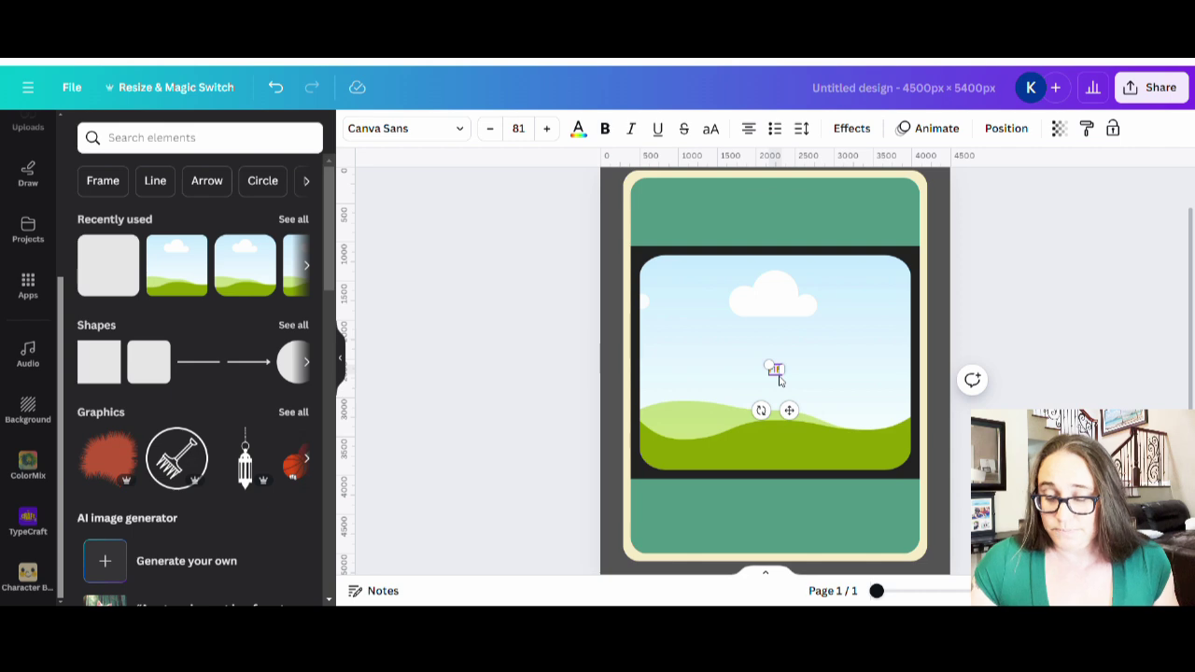
{"action": "type", "text": "FIRST OF ALL"}
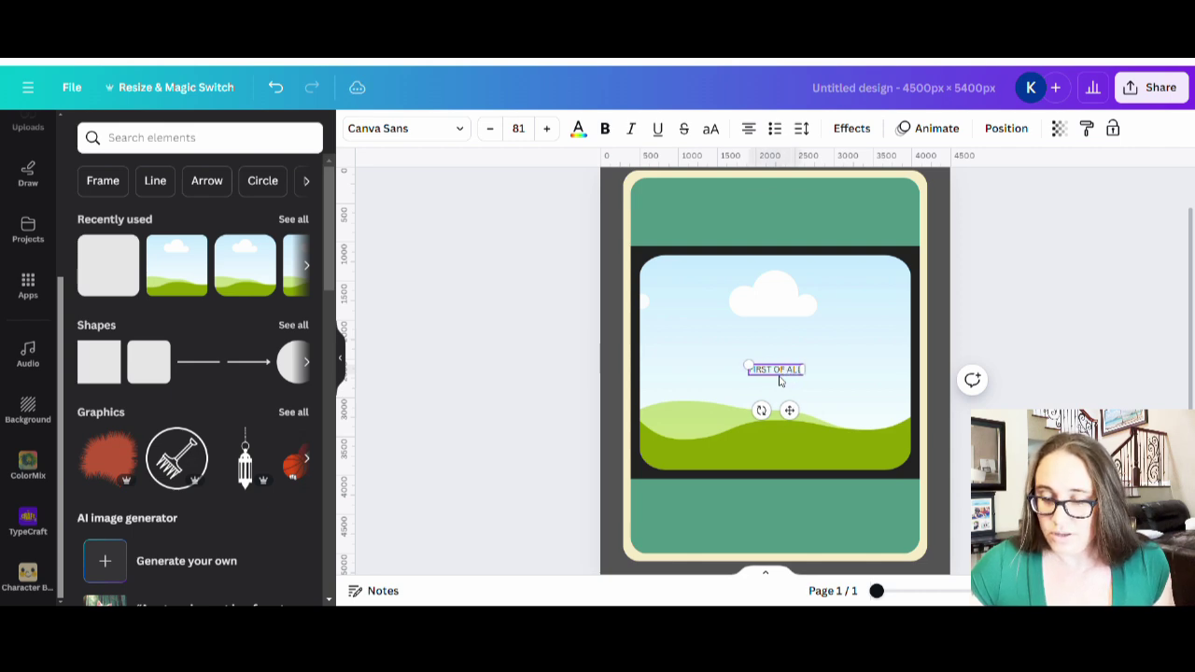
{"action": "left_click", "coordinate": [980, 307]}
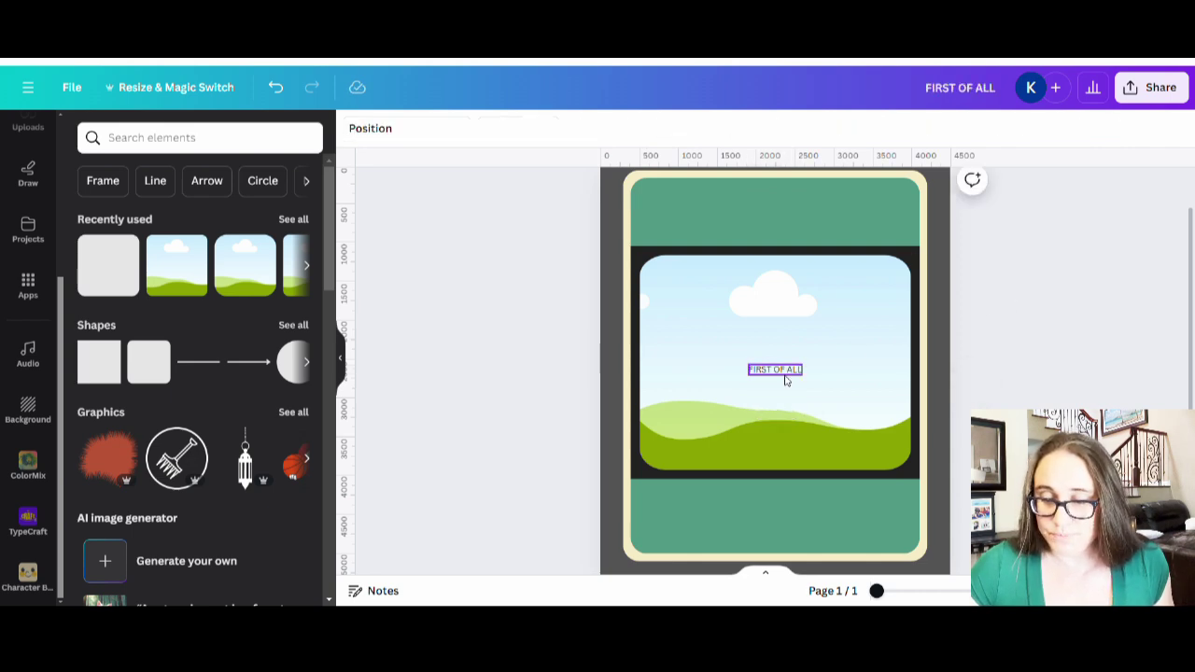
{"action": "left_click_drag", "start_coordinate": [785, 371], "coordinate": [619, 183]}
{"action": "left_click_drag", "start_coordinate": [741, 203], "coordinate": [812, 214]}
{"action": "left_click", "coordinate": [766, 550]}
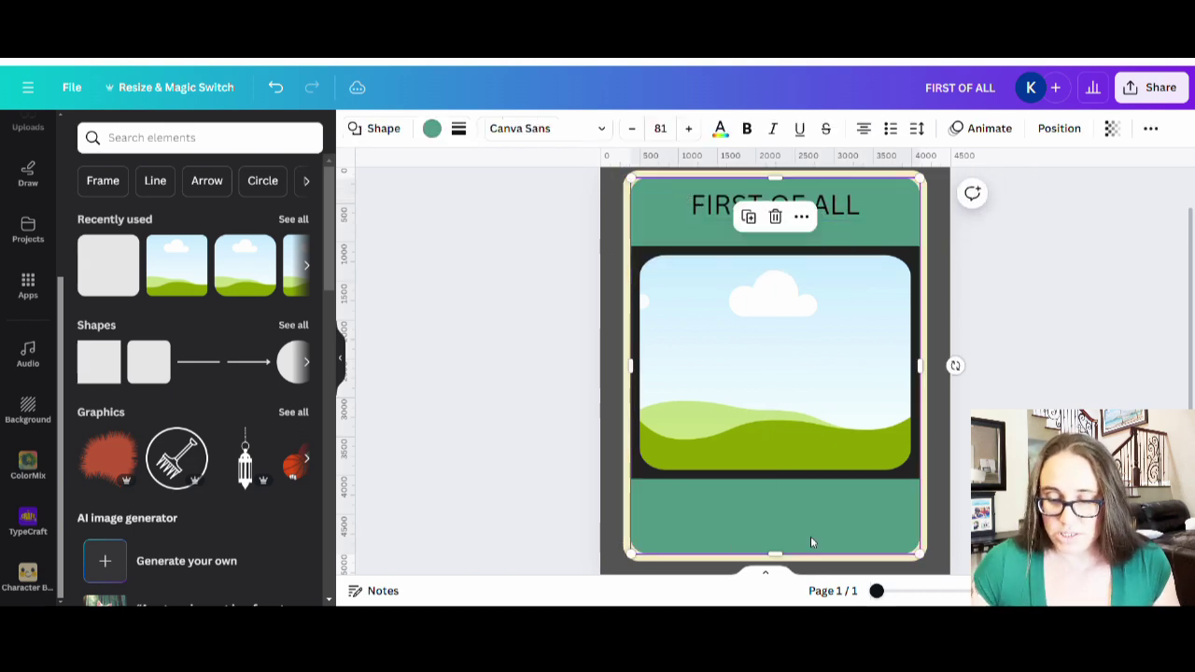
{"action": "key", "text": "Escape"}
- Add 'I'M A DELIGHT' in the bottom band and enlarge FIRST OF ALL to fill the top band
{"action": "key", "text": "t"}
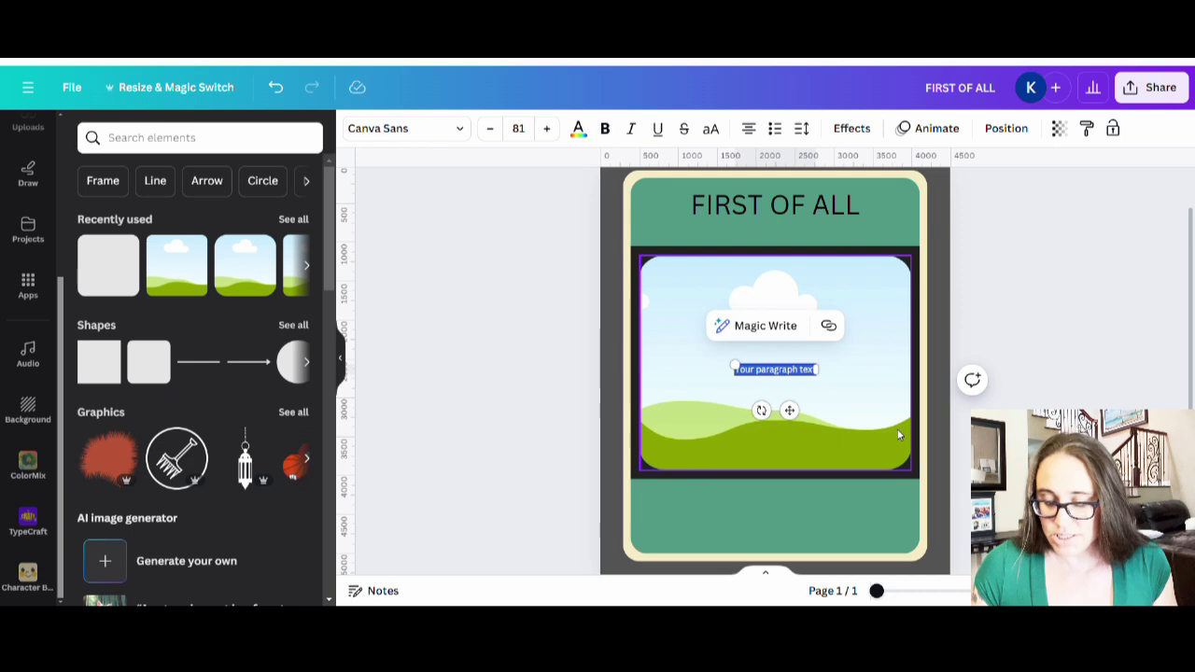
{"action": "key", "text": "BackSpace"}
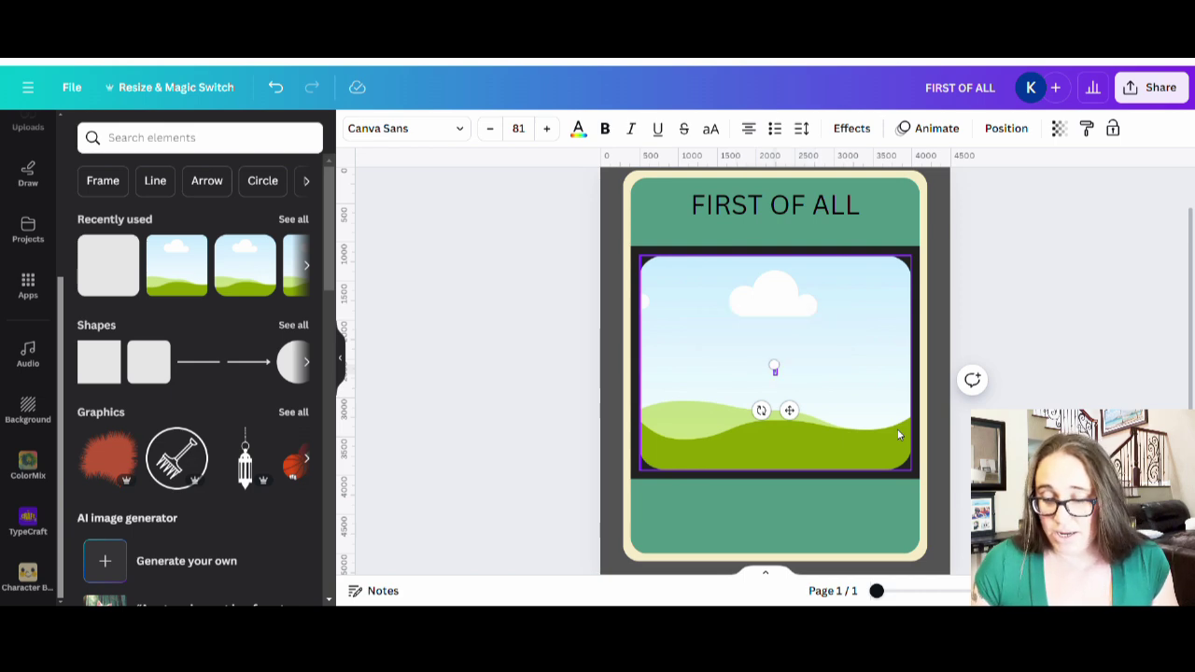
{"action": "type", "text": "I'M A"}
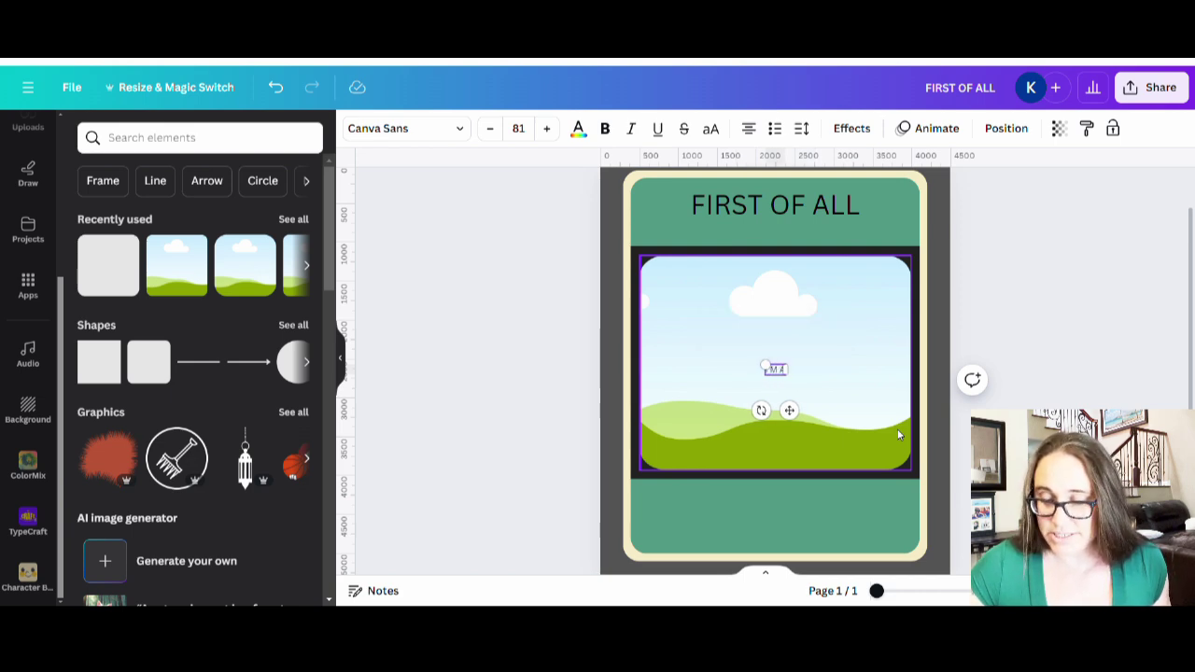
{"action": "type", "text": " DELIGHT"}
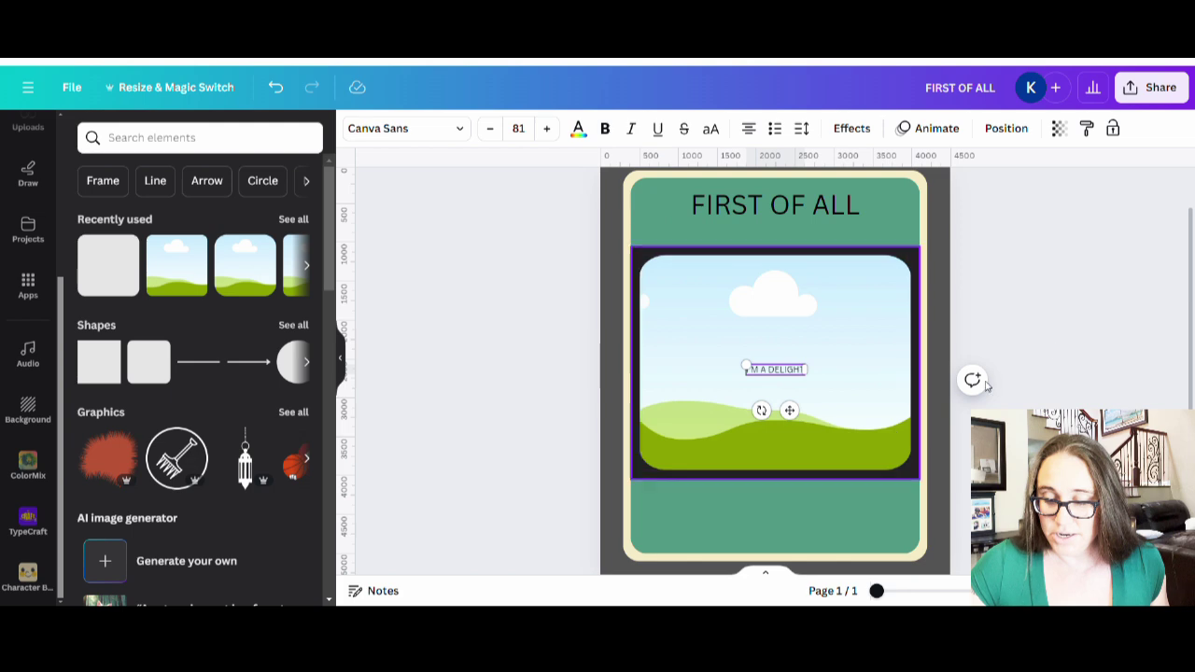
{"action": "left_click", "coordinate": [1120, 308]}
{"action": "left_click_drag", "start_coordinate": [795, 374], "coordinate": [921, 480]}
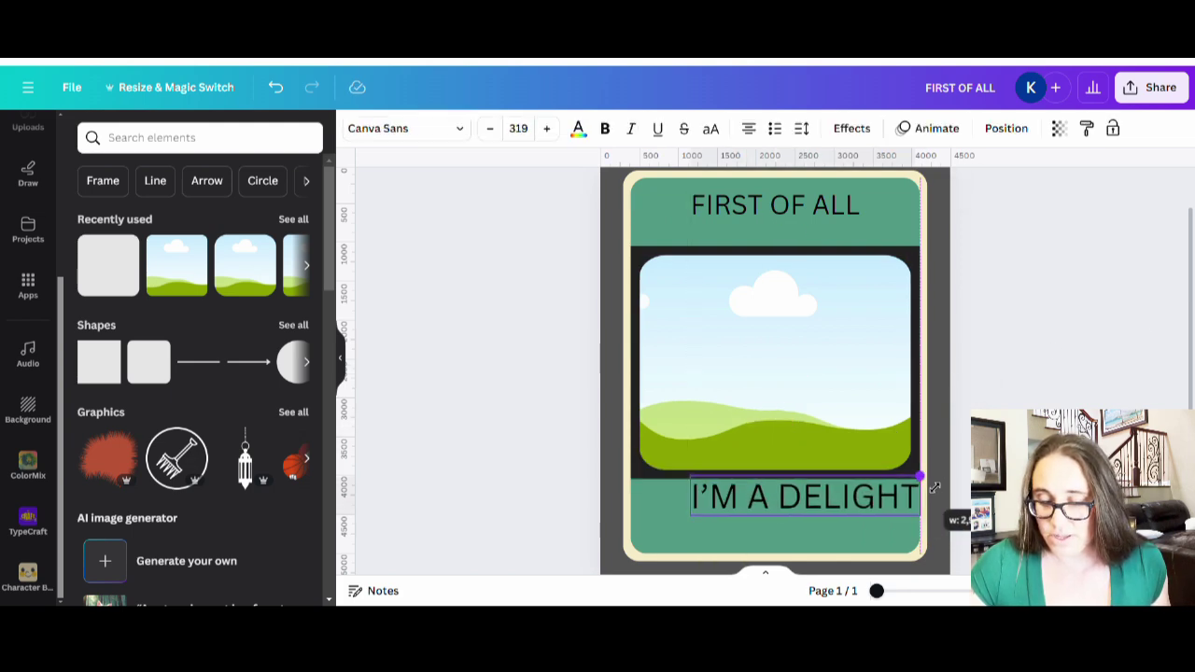
{"action": "left_click", "coordinate": [1021, 364]}
{"action": "left_click_drag", "start_coordinate": [764, 523], "coordinate": [737, 541]}
{"action": "left_click", "coordinate": [809, 200]}
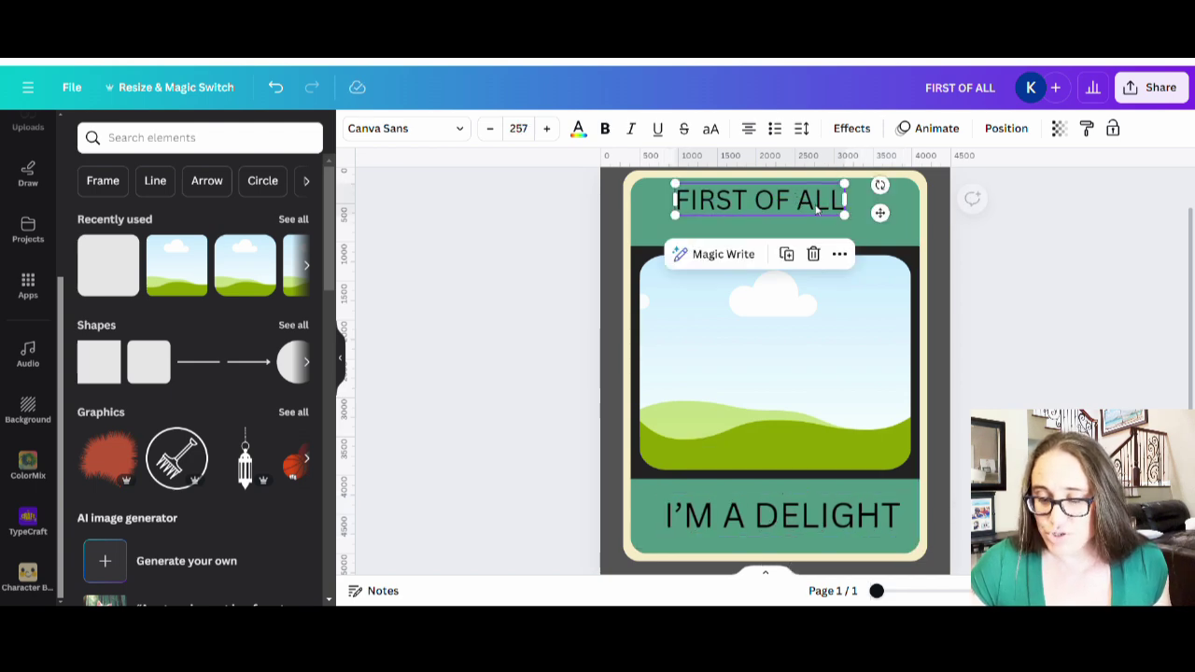
{"action": "left_click_drag", "start_coordinate": [858, 220], "coordinate": [917, 244]}
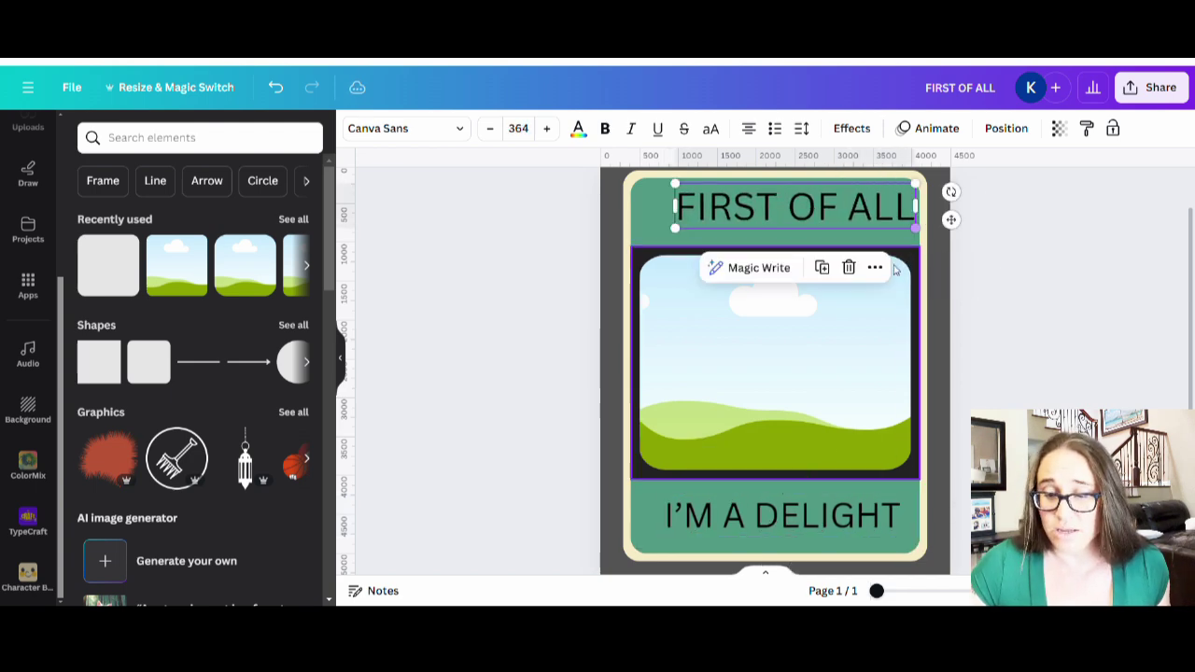
{"action": "left_click", "coordinate": [794, 530]}
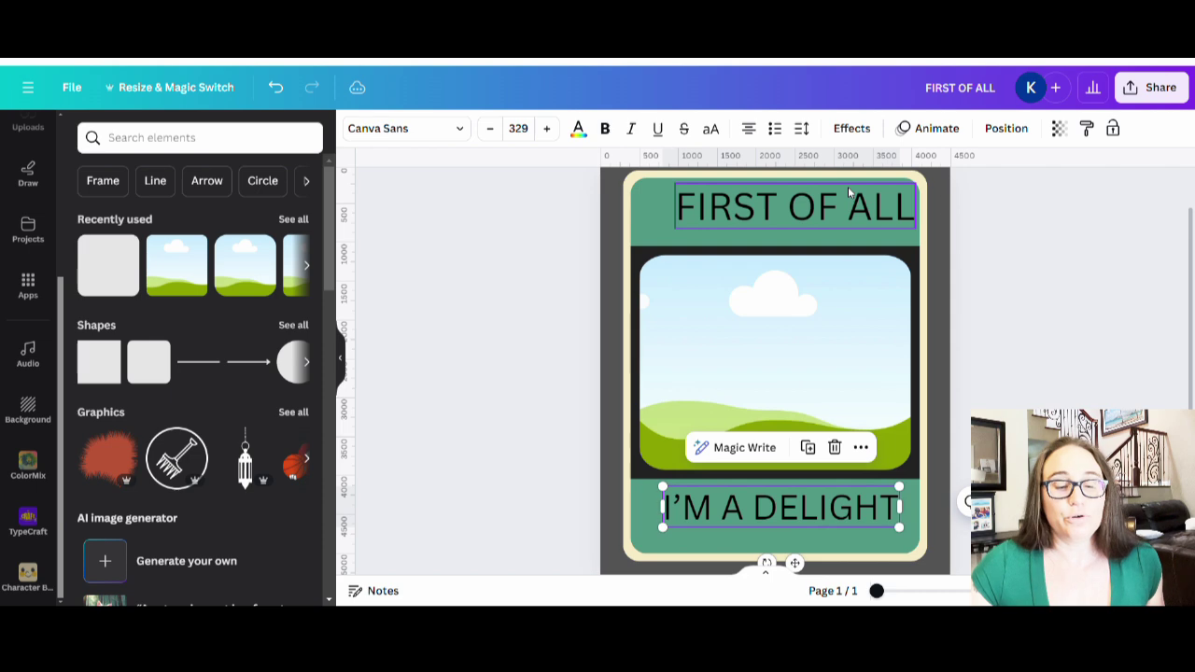
- Set both FIRST OF ALL and I'M A DELIGHT to Bernoru Condensed via a 'NARROW' font search
{"action": "left_click_drag", "start_coordinate": [794, 207], "coordinate": [779, 210]}
{"action": "left_click", "coordinate": [458, 131]}
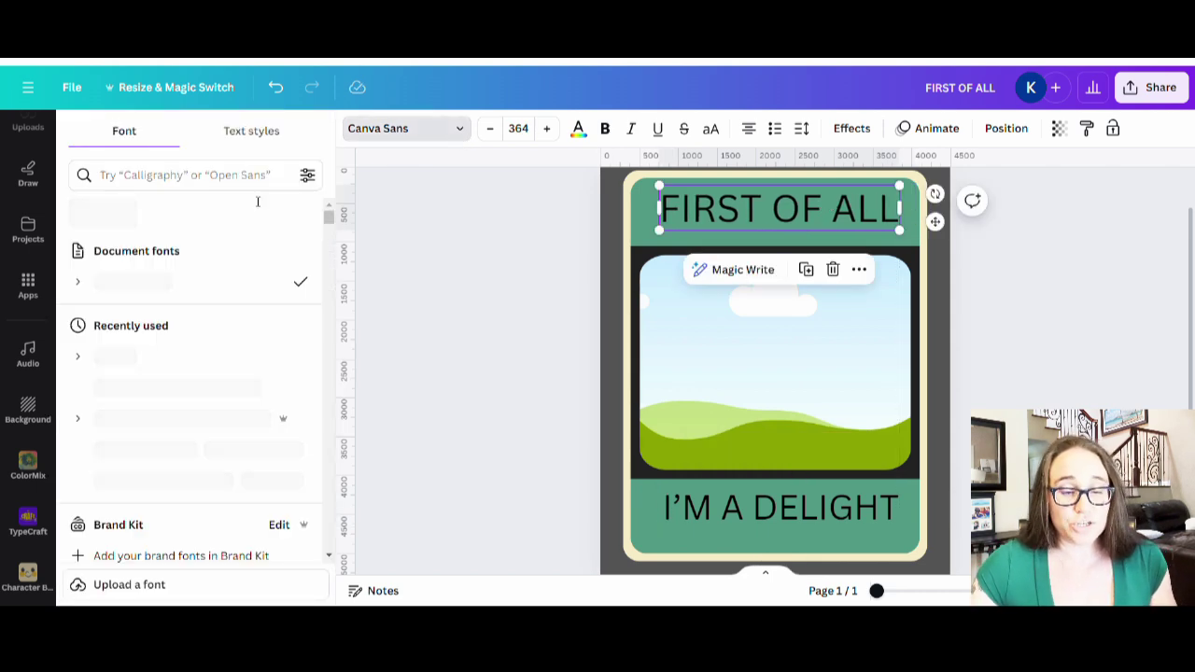
{"action": "left_click", "coordinate": [170, 172]}
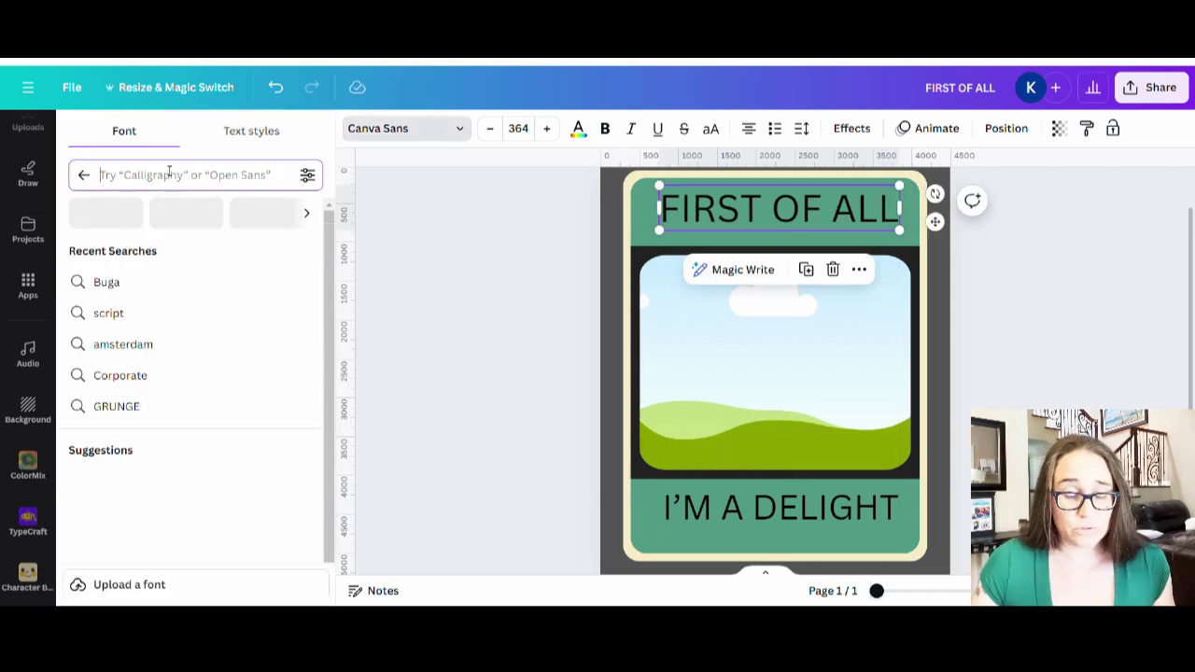
{"action": "type", "text": "NARROW"}
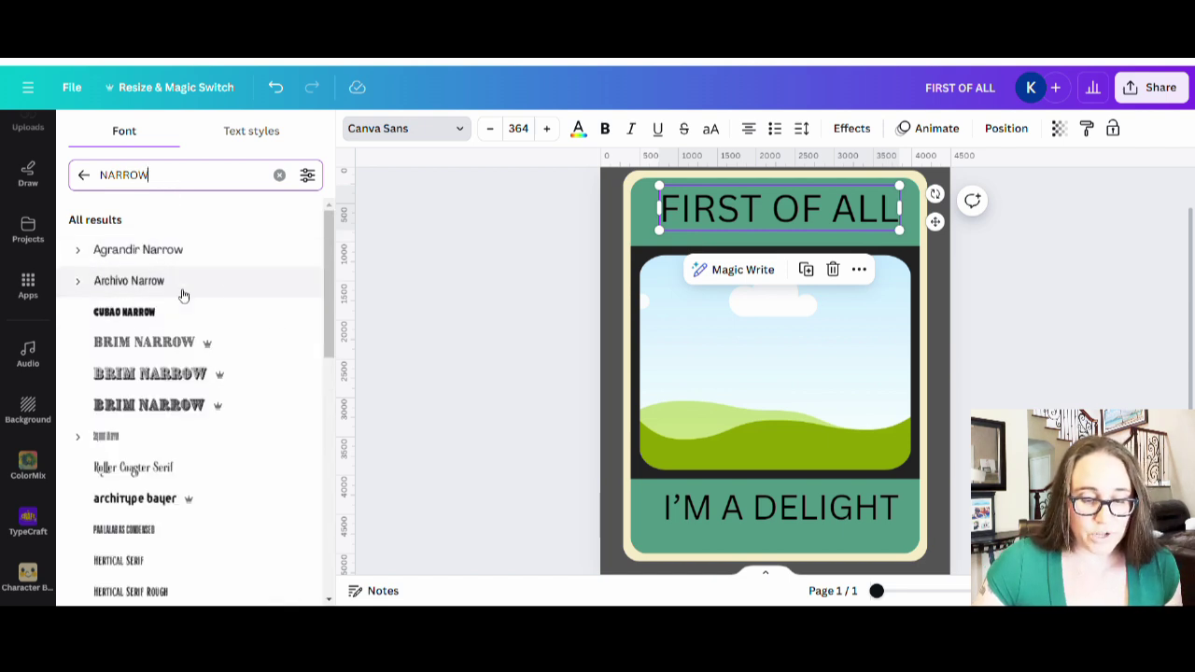
{"action": "scroll", "coordinate": [154, 308], "scroll_direction": "down", "scroll_amount": 3}
{"action": "scroll", "coordinate": [166, 259], "scroll_direction": "down", "scroll_amount": 3}
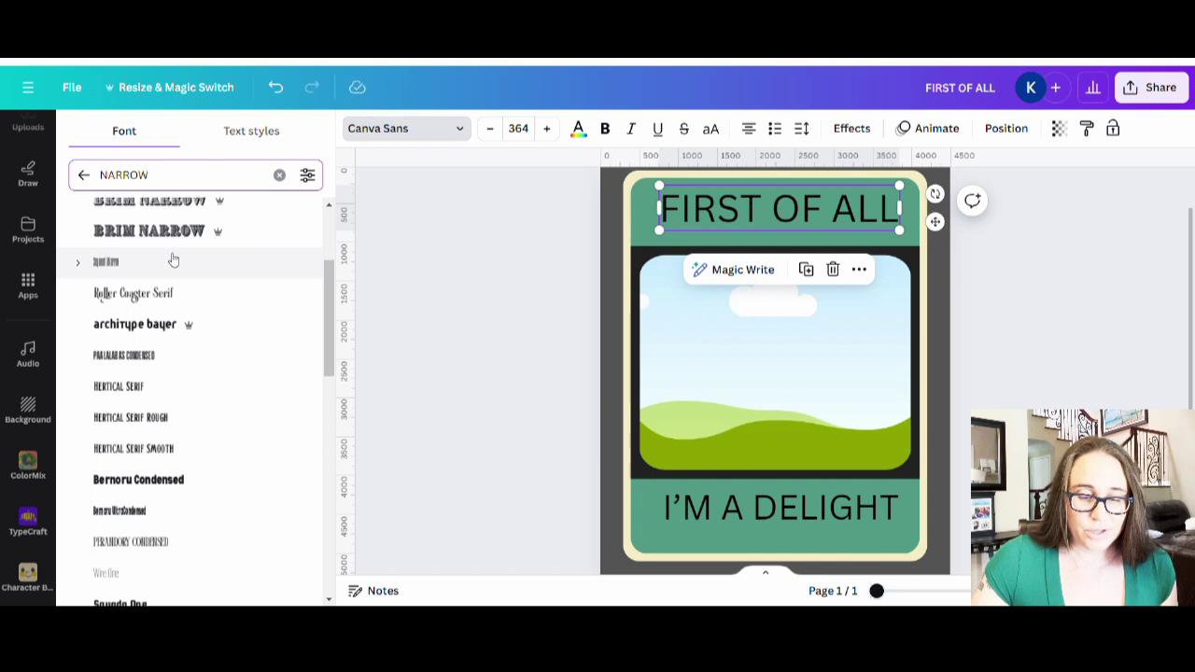
{"action": "left_click", "coordinate": [153, 355]}
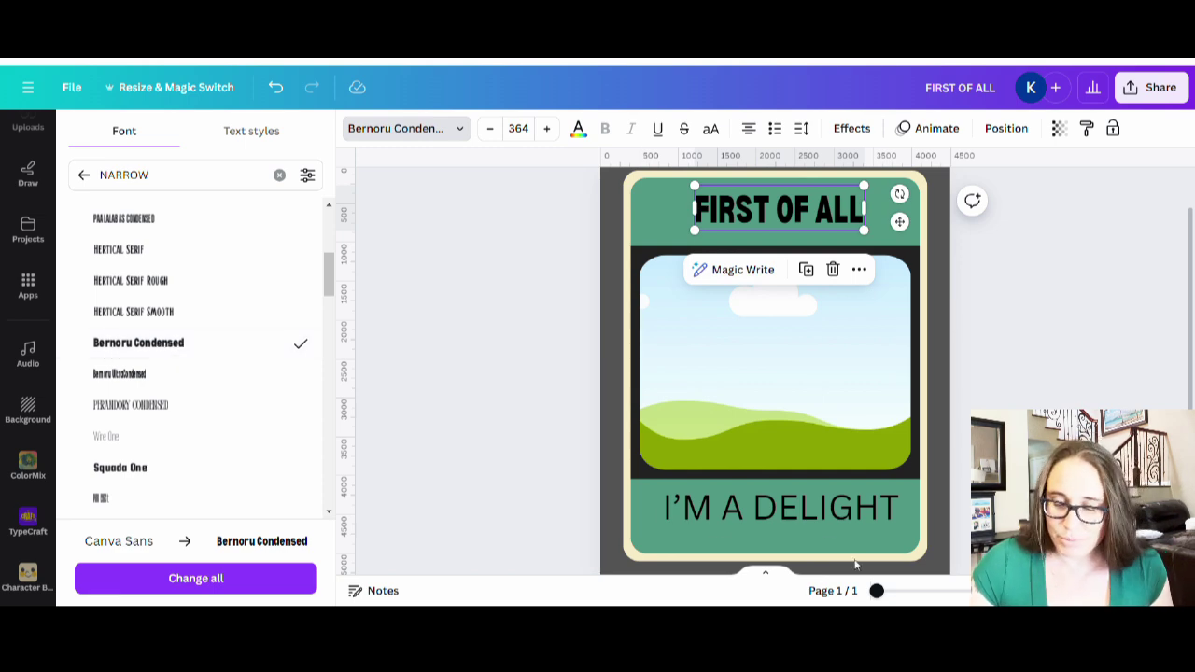
{"action": "left_click", "coordinate": [811, 513]}
{"action": "left_click", "coordinate": [183, 359]}
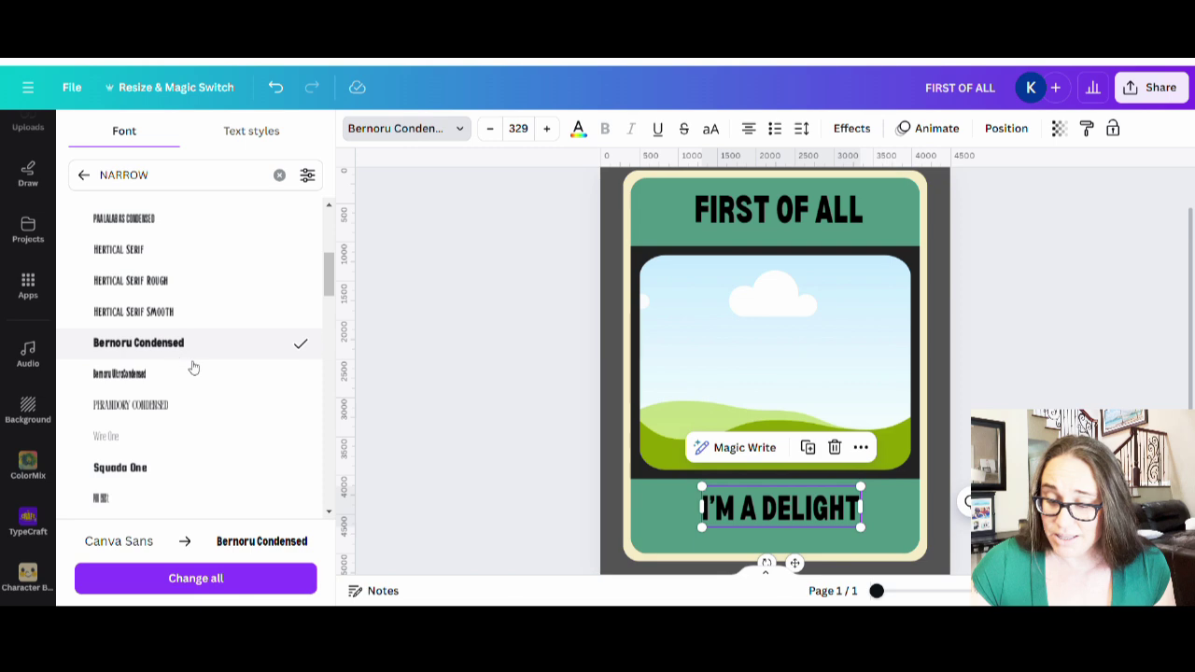
- Resize and centre I'M A DELIGHT in the bottom band, and enlarge FIRST OF ALL across the top band
{"action": "left_click_drag", "start_coordinate": [703, 487], "coordinate": [587, 456]}
{"action": "left_click_drag", "start_coordinate": [772, 534], "coordinate": [799, 541]}
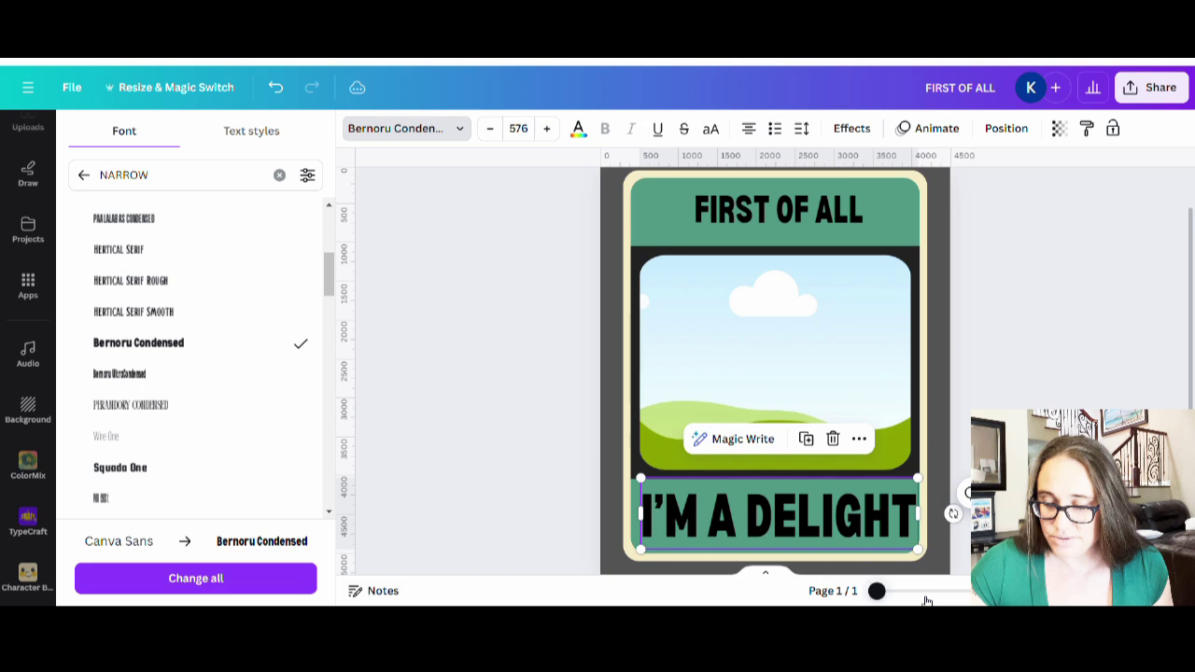
{"action": "left_click_drag", "start_coordinate": [927, 564], "coordinate": [919, 554]}
{"action": "left_click", "coordinate": [794, 223]}
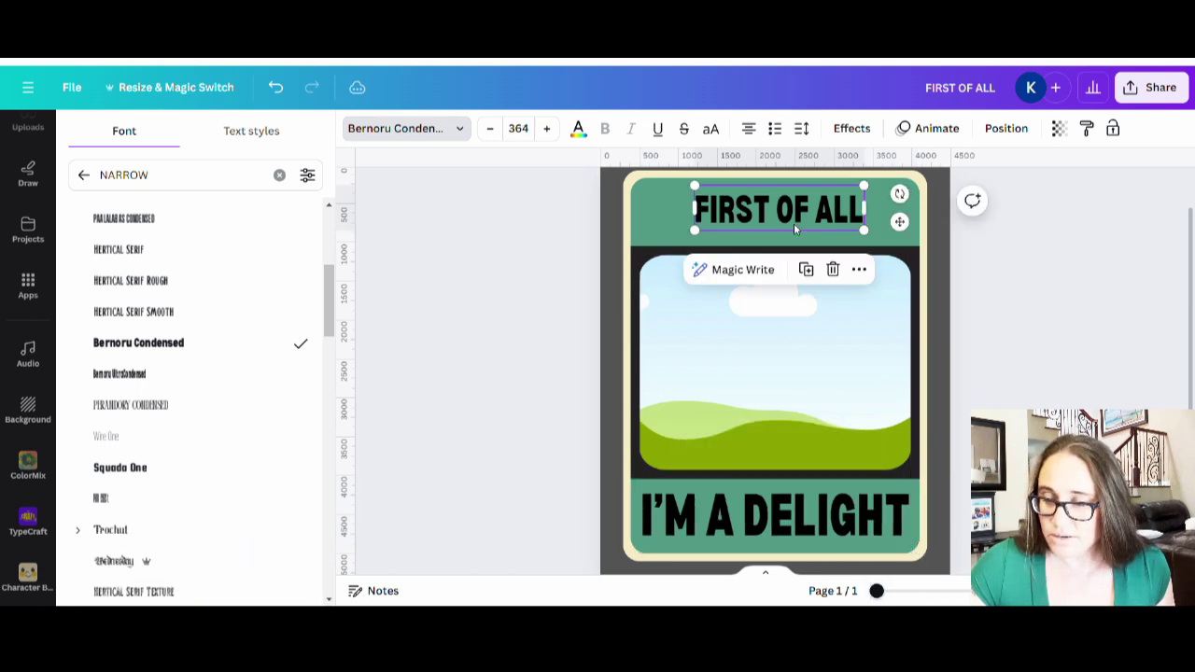
{"action": "left_click_drag", "start_coordinate": [701, 244], "coordinate": [641, 256]}
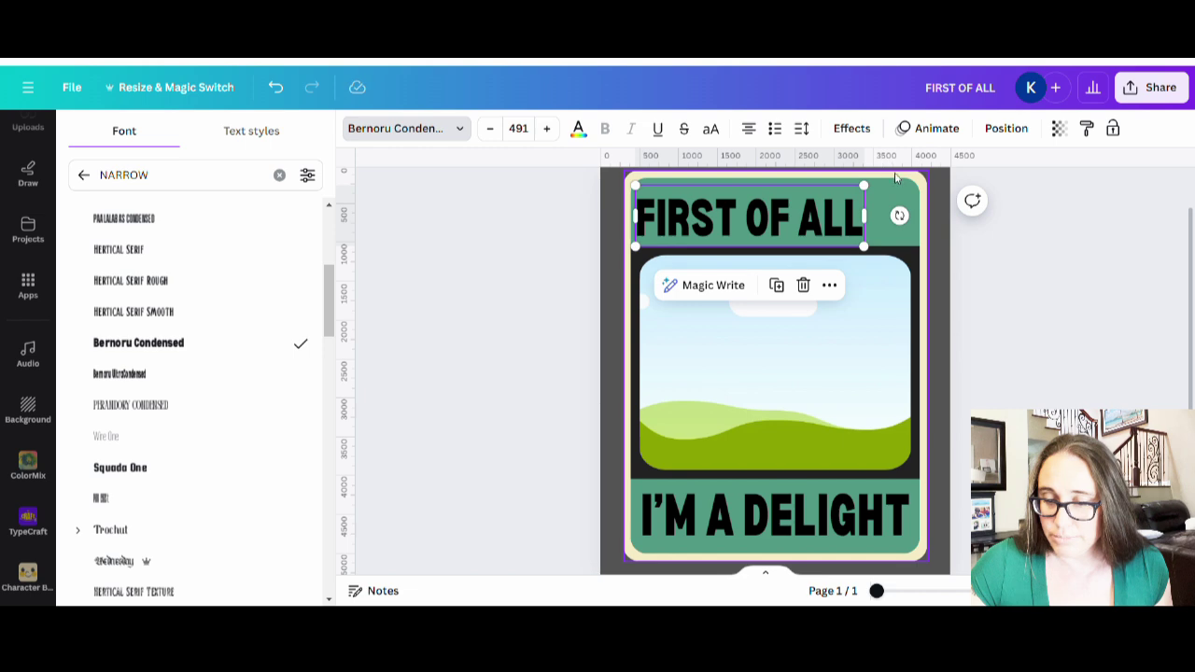
{"action": "left_click_drag", "start_coordinate": [870, 193], "coordinate": [916, 177]}
- Fine-tune FIRST OF ALL to fit the top band at size 577
{"action": "key", "text": "Escape"}
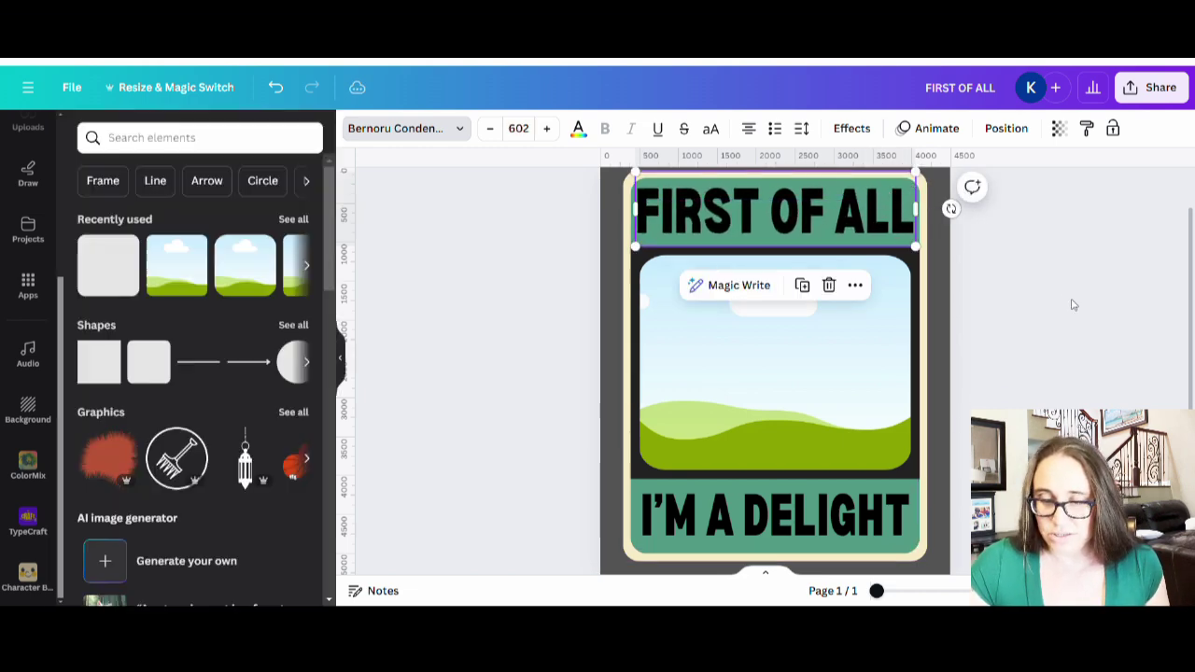
{"action": "key", "text": "Escape"}
{"action": "left_click", "coordinate": [868, 200]}
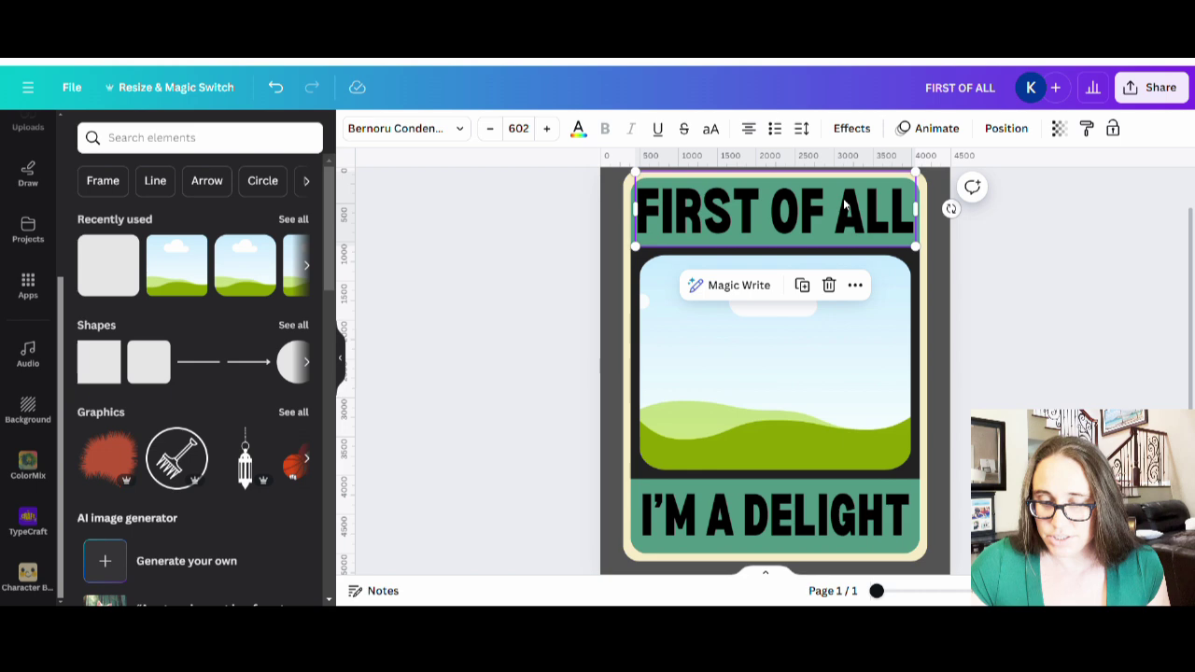
{"action": "left_click_drag", "start_coordinate": [637, 174], "coordinate": [647, 175]}
{"action": "key", "text": "Escape"}
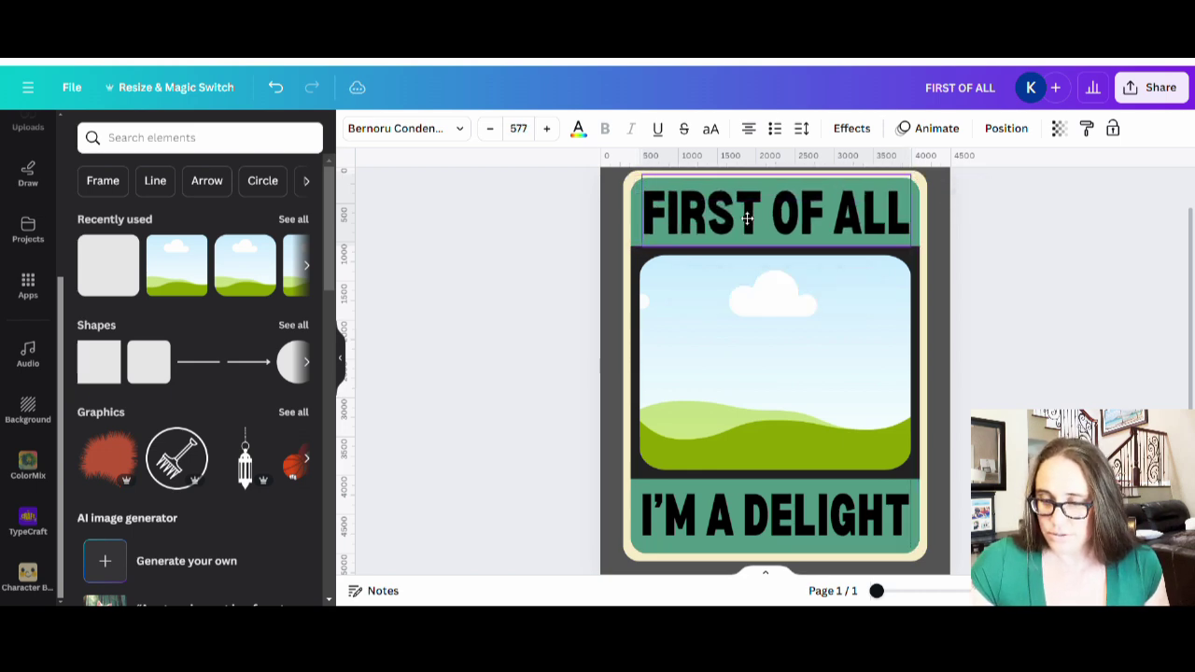
{"action": "left_click", "coordinate": [747, 219]}
{"action": "key", "text": "Escape"}
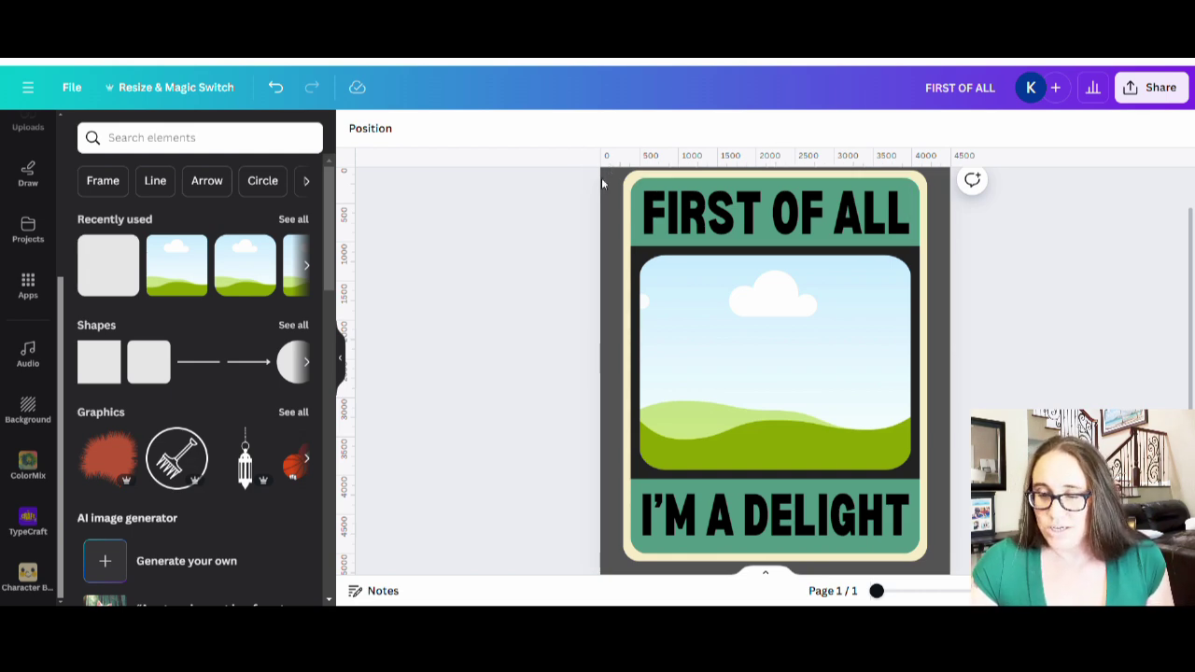
- Make both FIRST OF ALL and I'M A DELIGHT cream-coloured
{"action": "left_click", "coordinate": [758, 231]}
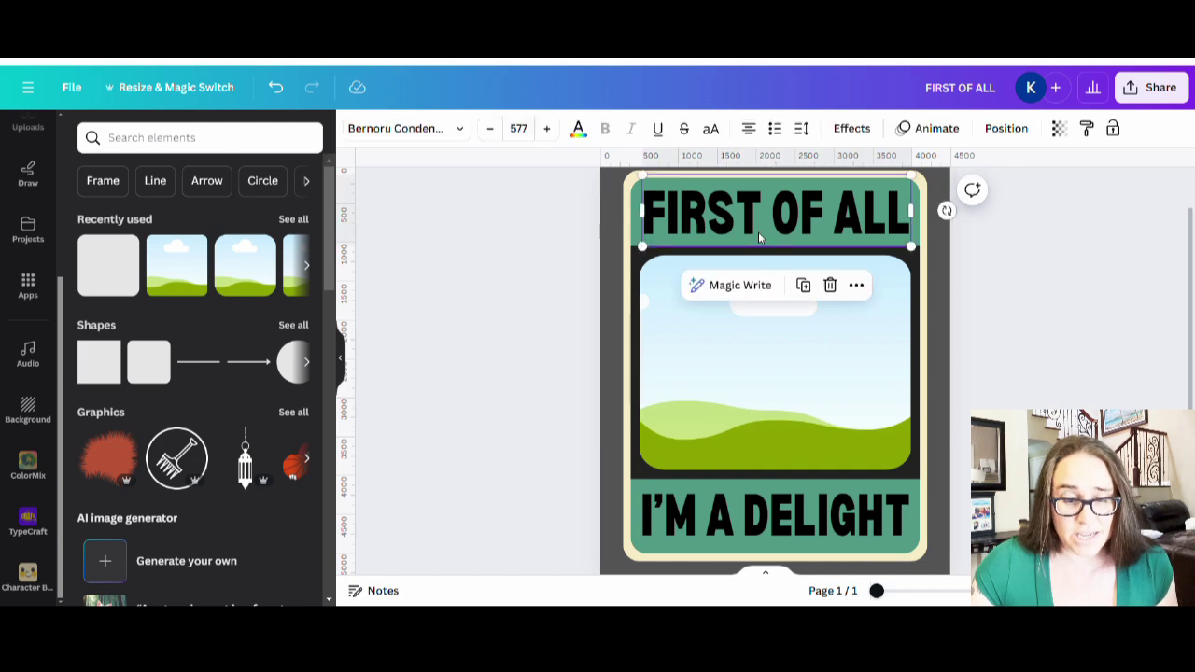
{"action": "left_click", "coordinate": [578, 128]}
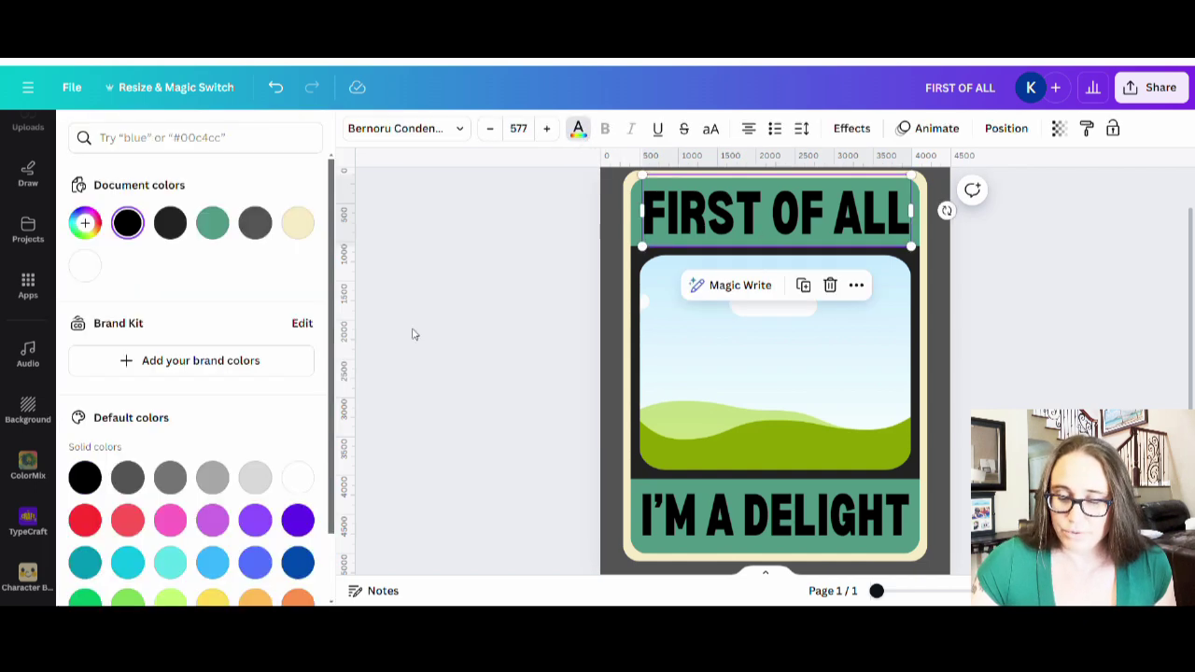
{"action": "left_click", "coordinate": [298, 223]}
{"action": "left_click", "coordinate": [716, 515]}
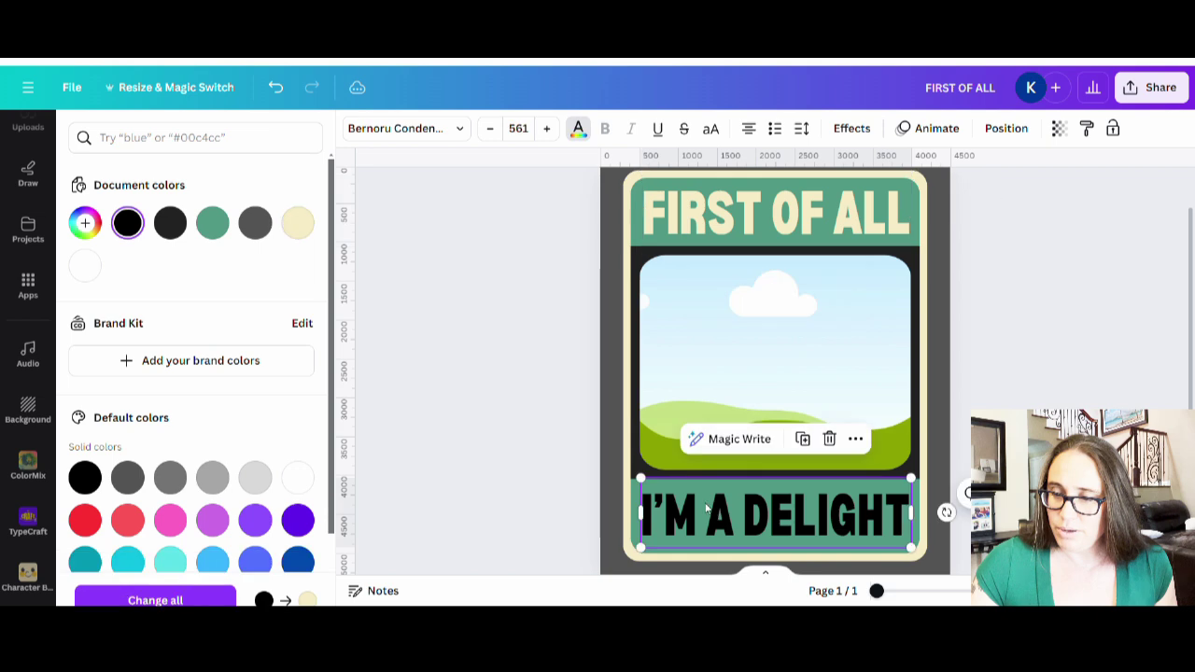
{"action": "left_click", "coordinate": [298, 222]}
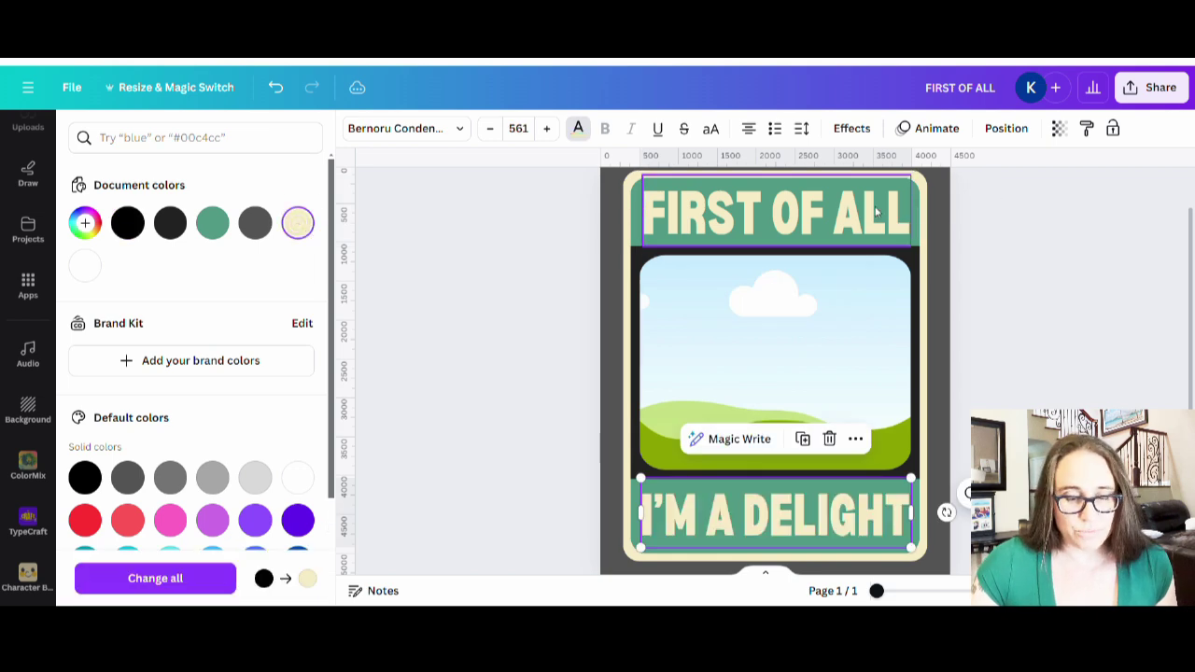
- Give both headings a black Outline effect at thickness 50
{"action": "left_click", "coordinate": [876, 213]}
{"action": "left_click", "coordinate": [851, 128]}
{"action": "left_click", "coordinate": [279, 359]}
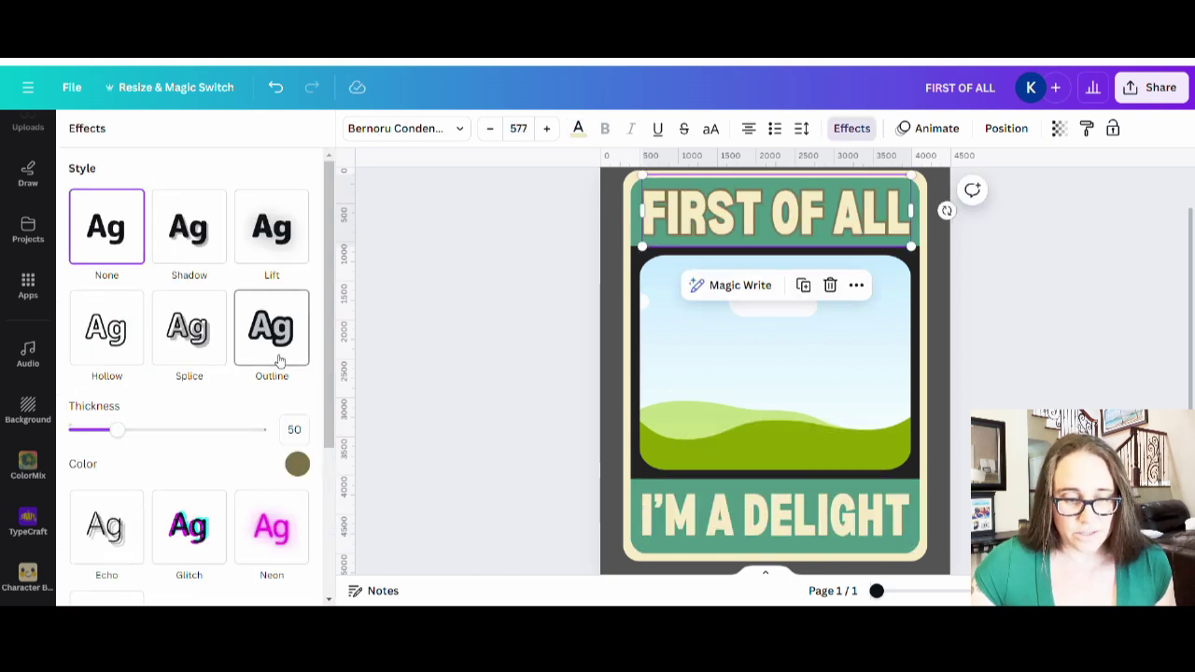
{"action": "left_click", "coordinate": [297, 464]}
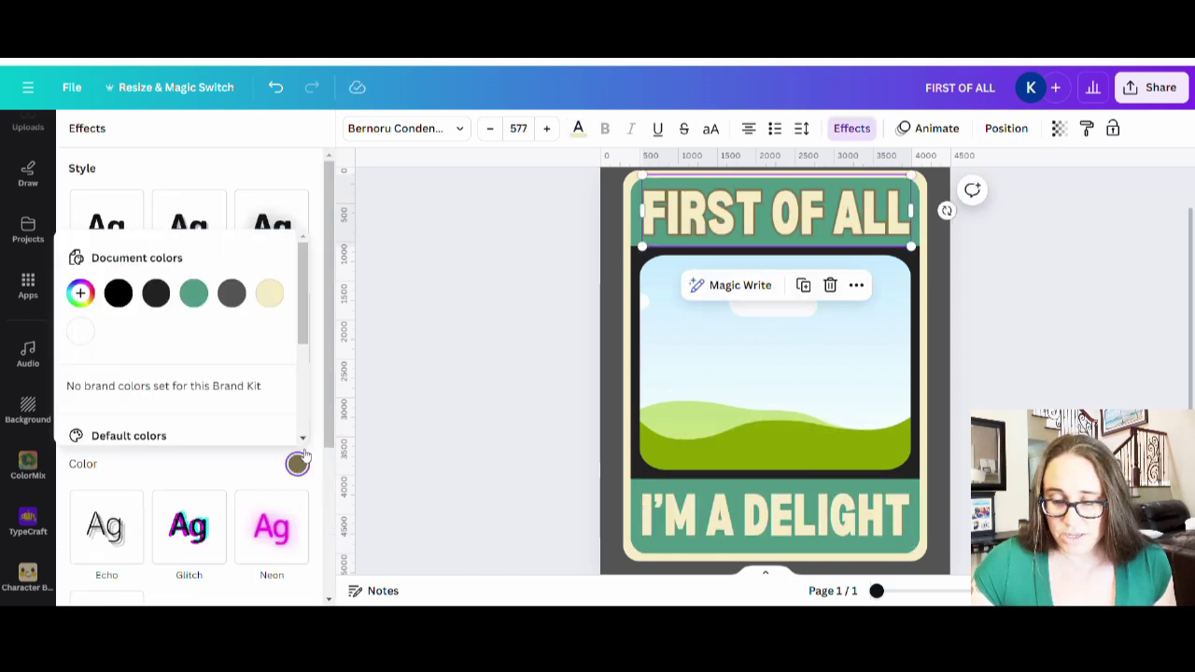
{"action": "left_click", "coordinate": [118, 306]}
{"action": "left_click", "coordinate": [171, 173]}
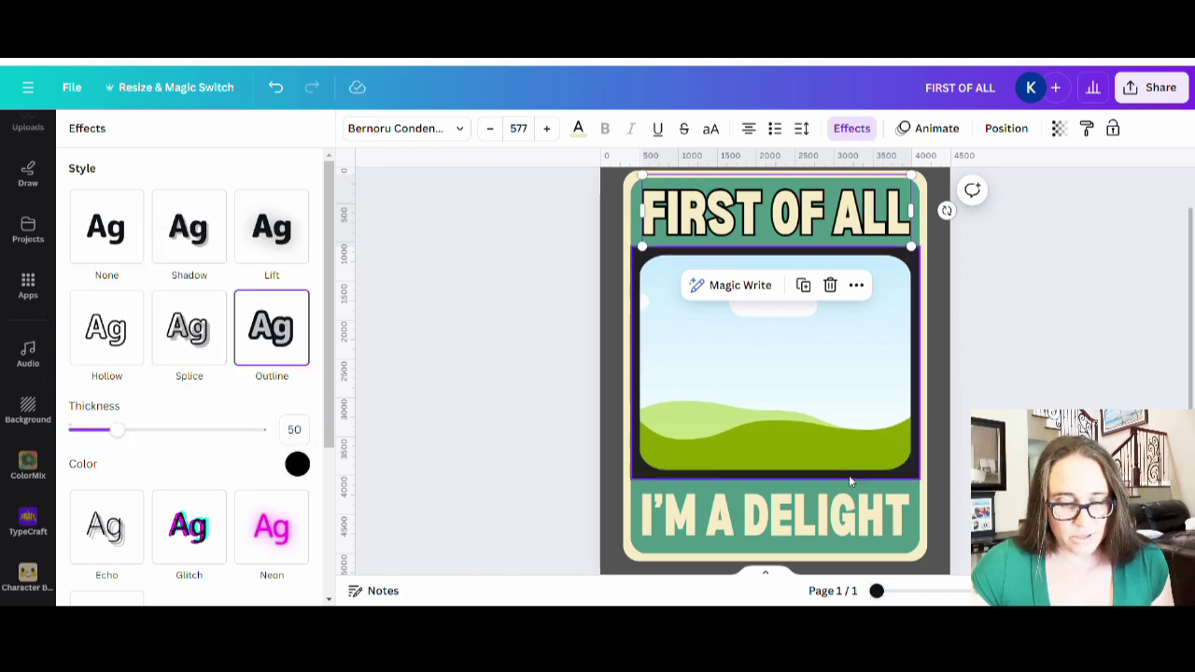
{"action": "left_click", "coordinate": [845, 509]}
{"action": "left_click", "coordinate": [271, 327]}
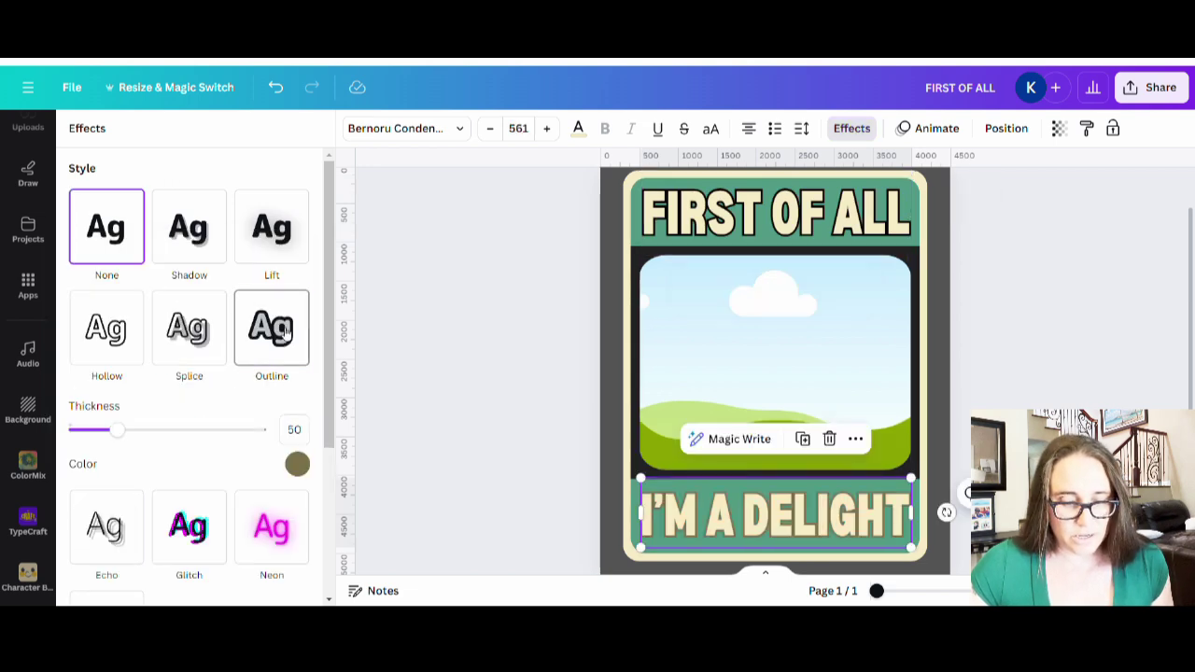
{"action": "left_click", "coordinate": [296, 464]}
{"action": "left_click", "coordinate": [119, 293]}
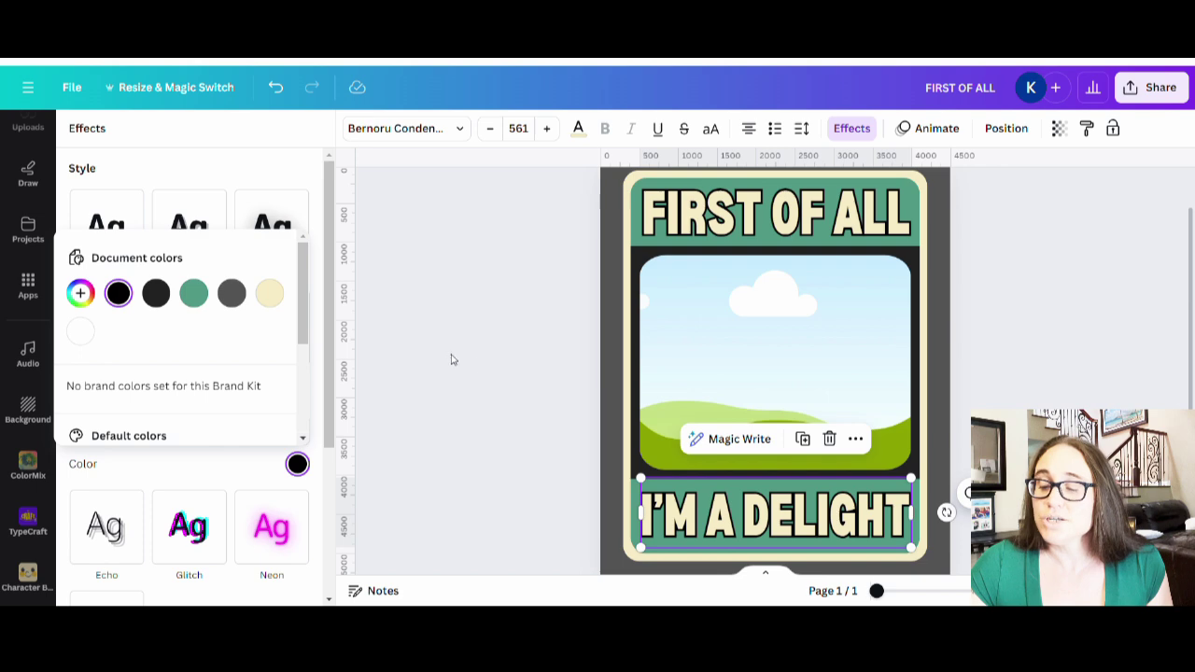
{"action": "left_click", "coordinate": [451, 360]}
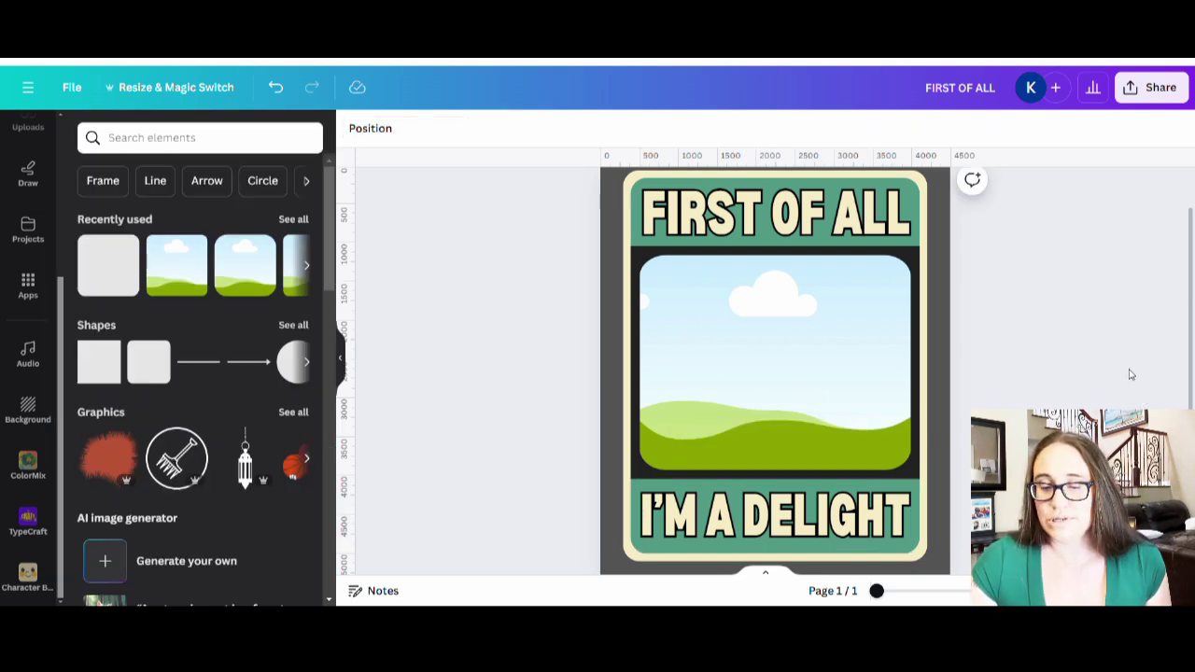
- Change the card page background colour from dark grey to solid black
{"action": "scroll", "coordinate": [1129, 375], "scroll_direction": "up", "scroll_amount": 1}
{"action": "scroll", "coordinate": [1129, 374], "scroll_direction": "down", "scroll_amount": 2}
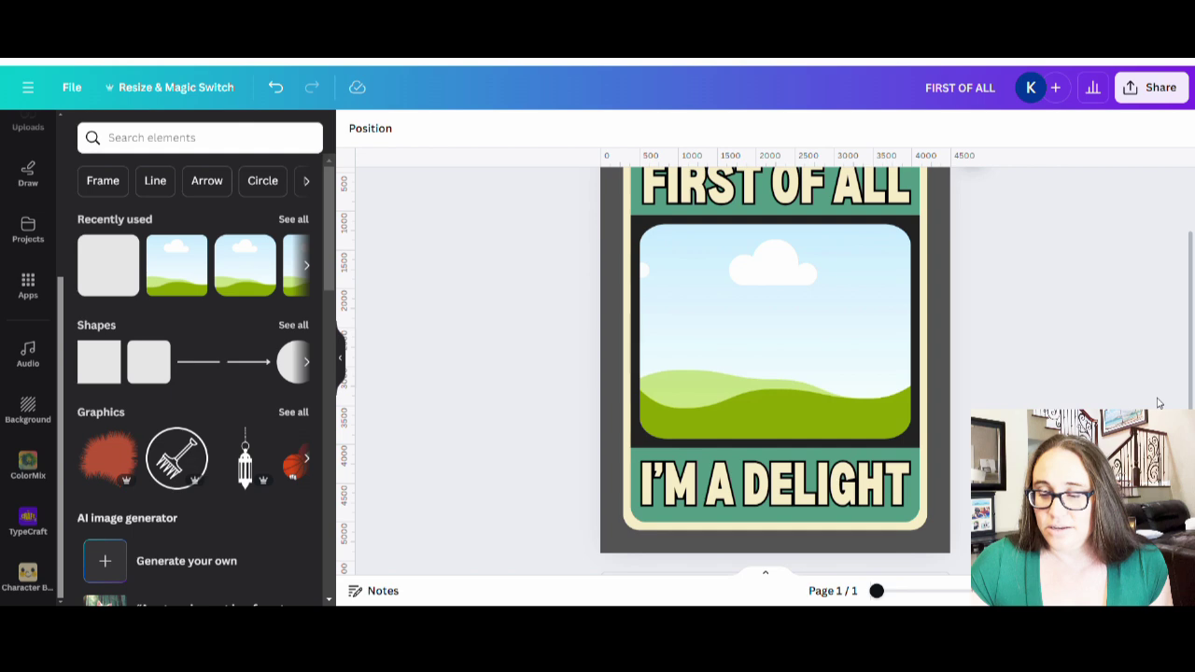
{"action": "scroll", "coordinate": [966, 285], "scroll_direction": "up", "scroll_amount": 2}
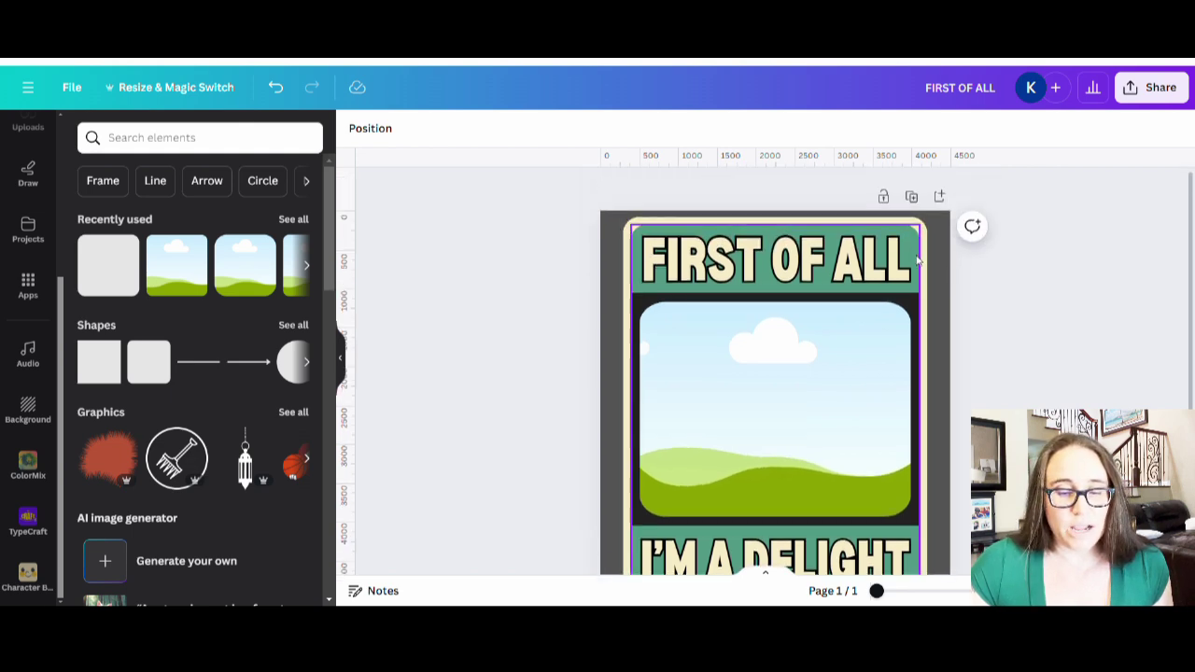
{"action": "left_click", "coordinate": [938, 280]}
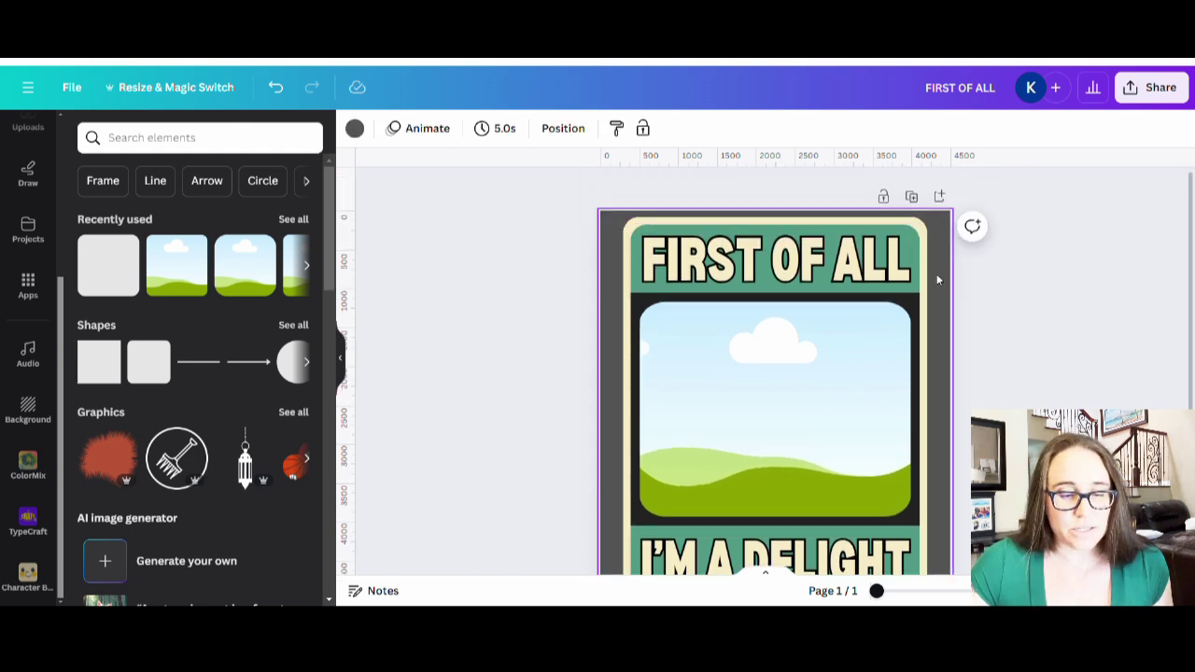
{"action": "left_click", "coordinate": [355, 127]}
{"action": "left_click", "coordinate": [128, 224]}
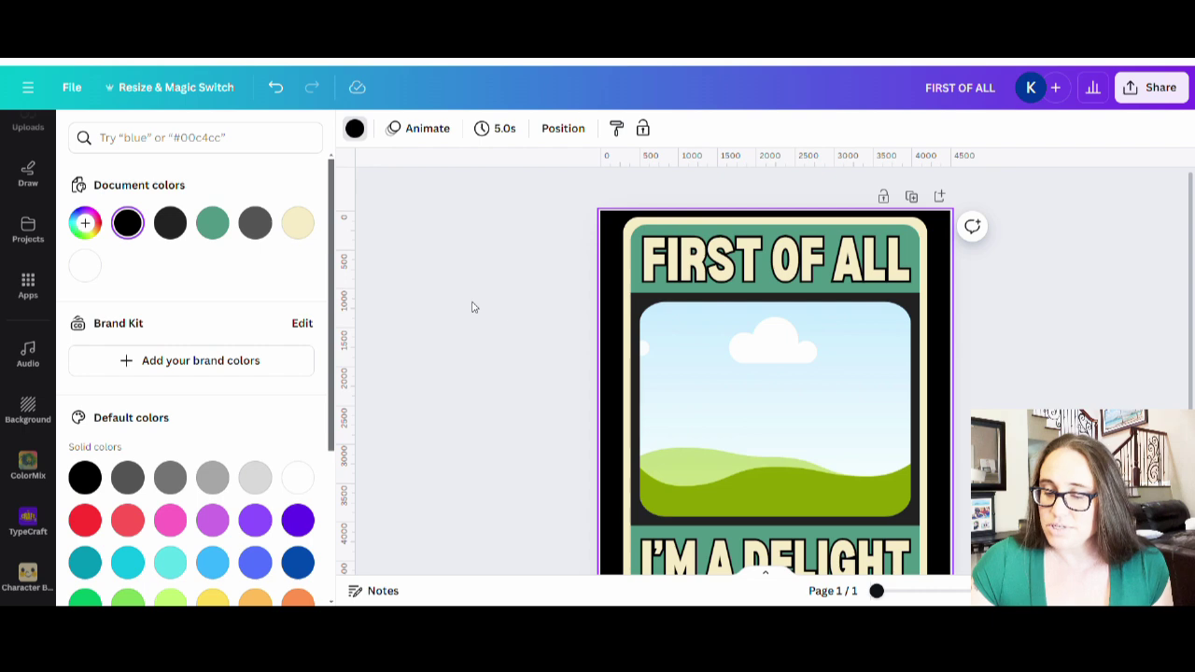
{"action": "left_click", "coordinate": [478, 316]}
{"action": "scroll", "coordinate": [1022, 394], "scroll_direction": "down", "scroll_amount": 3}
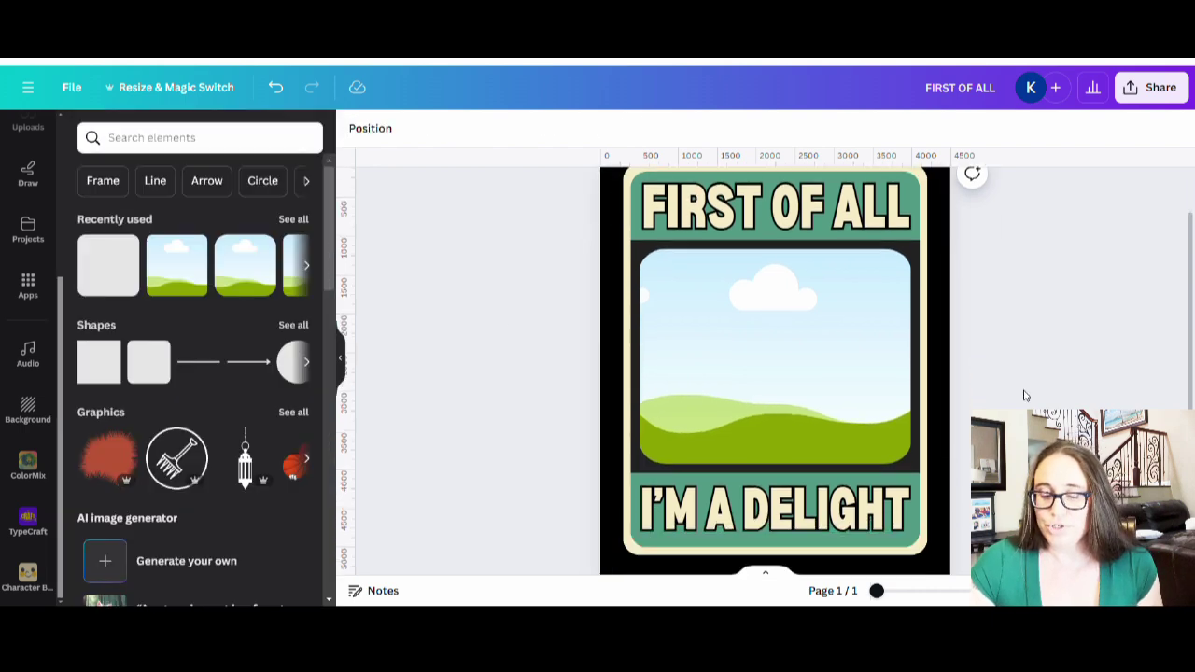
{"action": "scroll", "coordinate": [1021, 393], "scroll_direction": "up", "scroll_amount": 3}
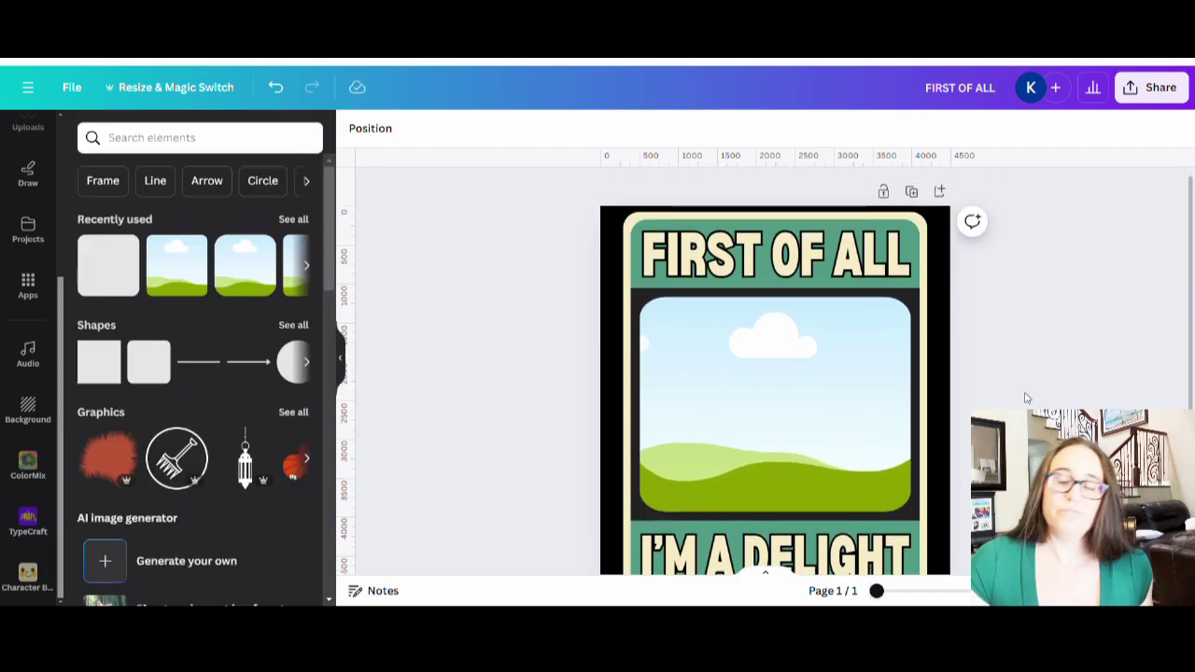
{"action": "scroll", "coordinate": [1018, 393], "scroll_direction": "down", "scroll_amount": 3}
{"action": "scroll", "coordinate": [985, 383], "scroll_direction": "up", "scroll_amount": 3}
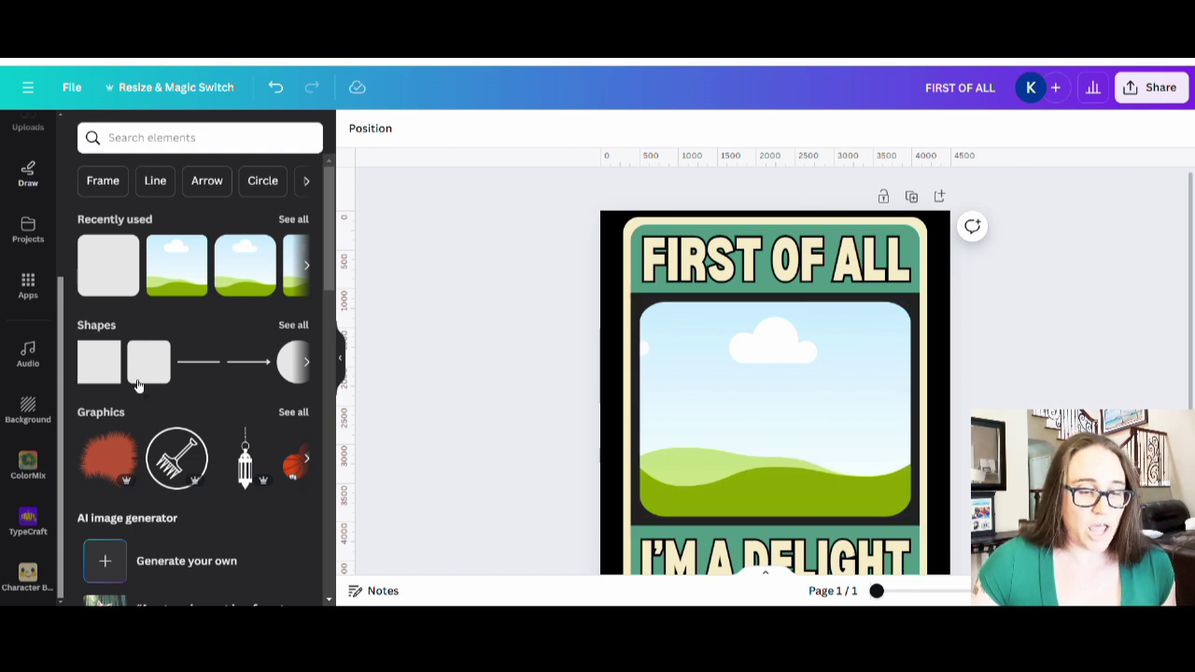
- Search elements for 'angry cat' and drop a grumpy cat photo into the empty picture frame
{"action": "scroll", "coordinate": [40, 299], "scroll_direction": "up", "scroll_amount": 5}
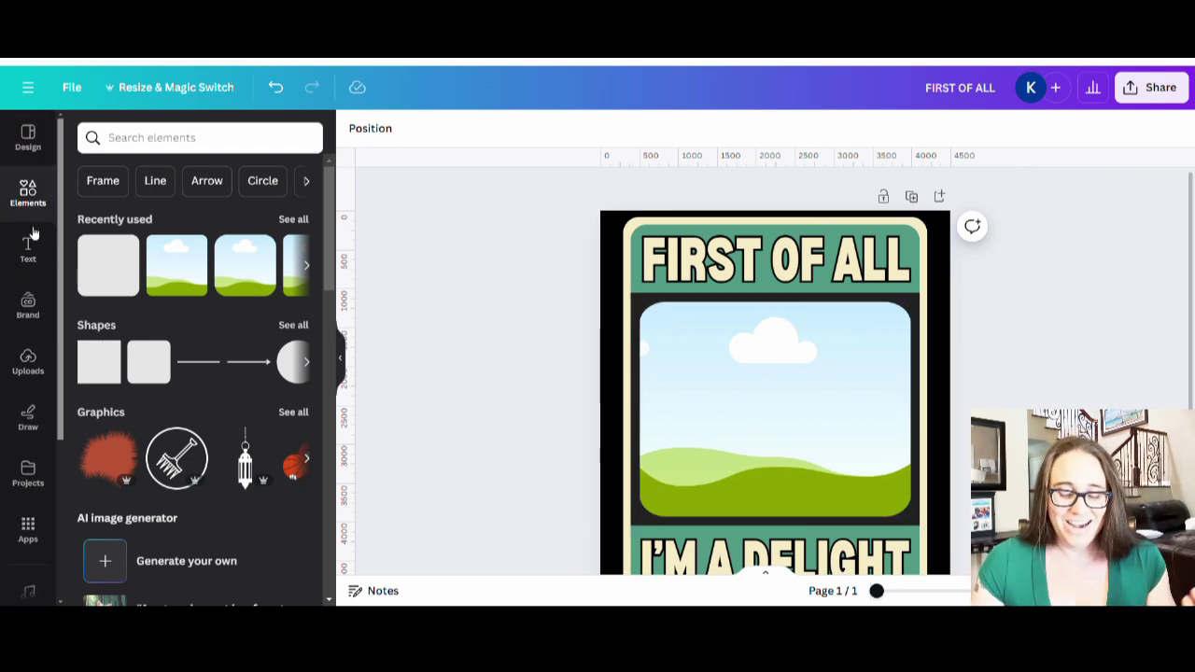
{"action": "left_click", "coordinate": [189, 139]}
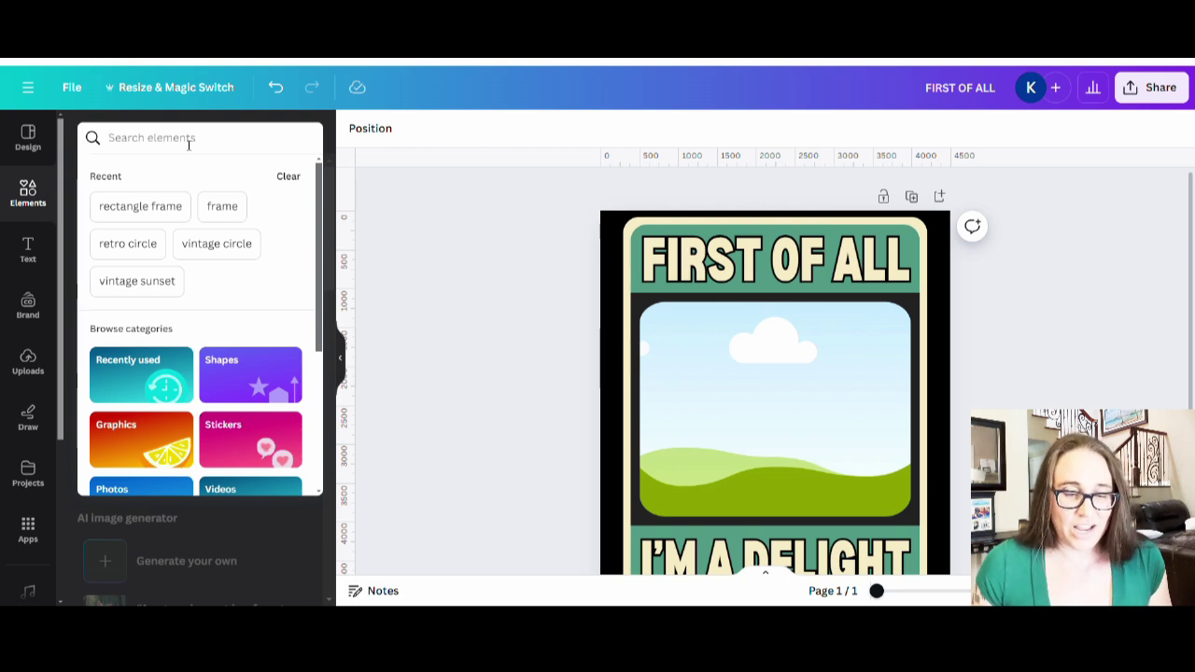
{"action": "type", "text": "a"}
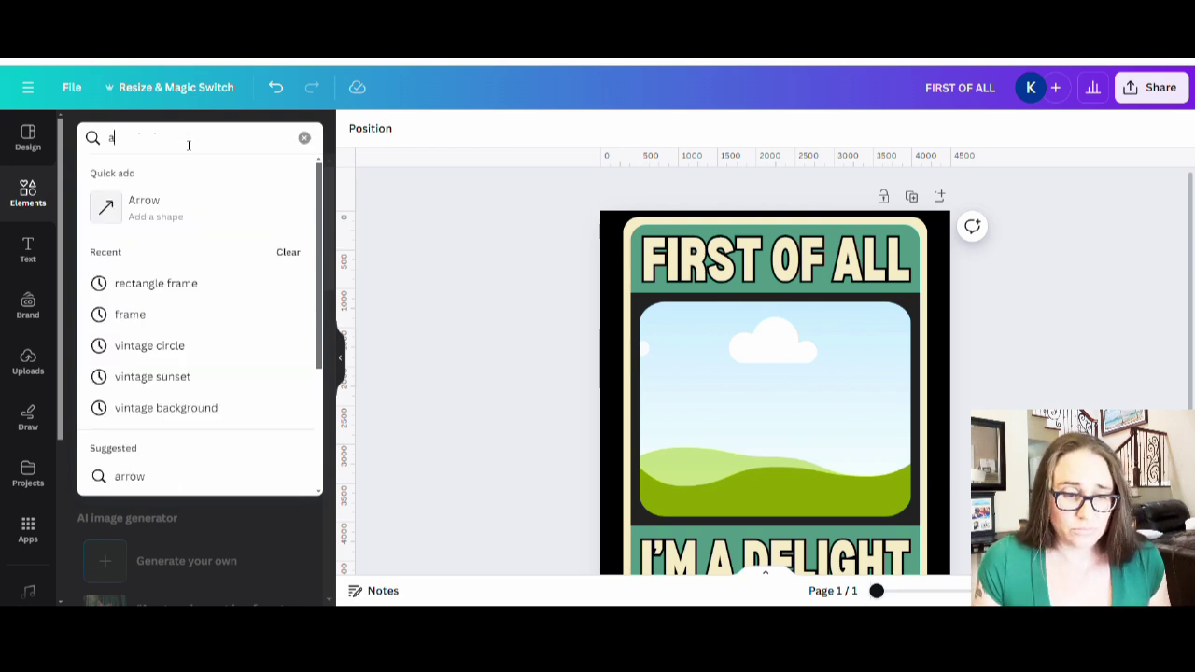
{"action": "type", "text": "nger"}
{"action": "key", "text": "BackSpace"}
{"action": "key", "text": "BackSpace"}
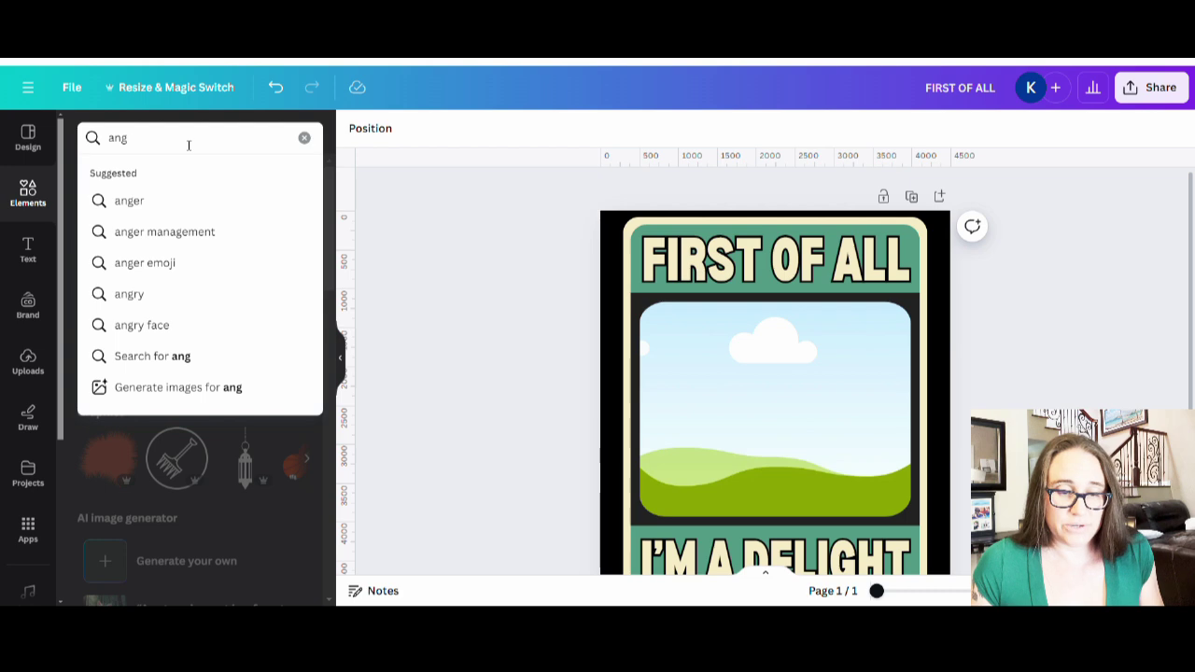
{"action": "type", "text": "ry cat"}
{"action": "key", "text": "Return"}
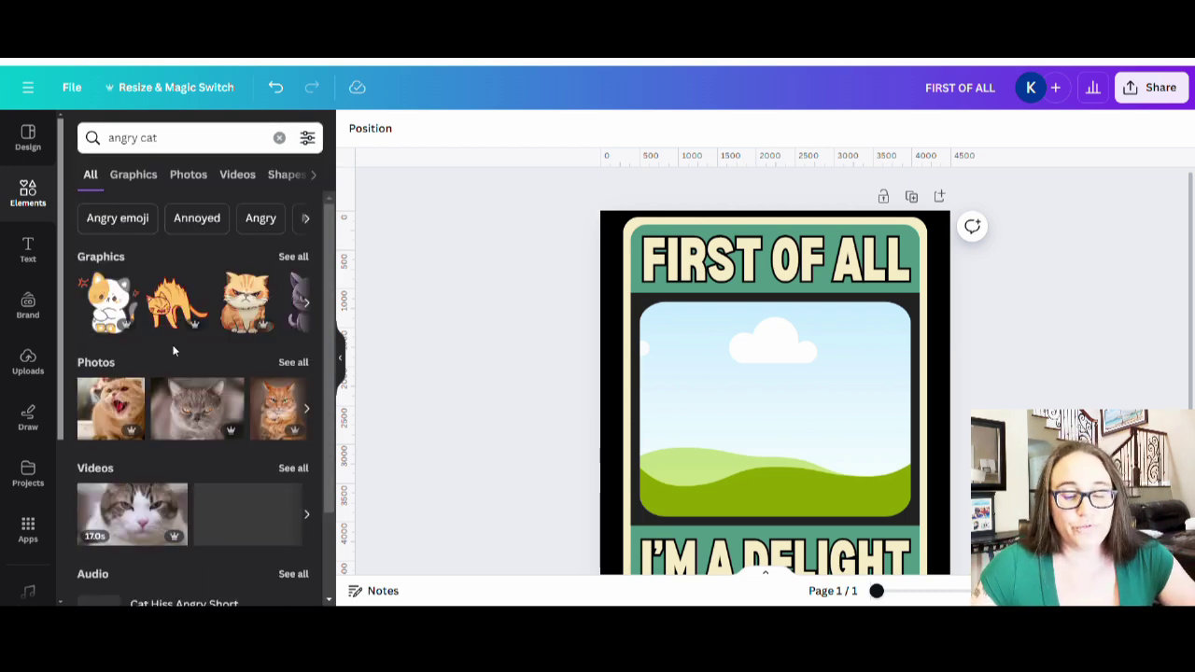
{"action": "left_click", "coordinate": [294, 366]}
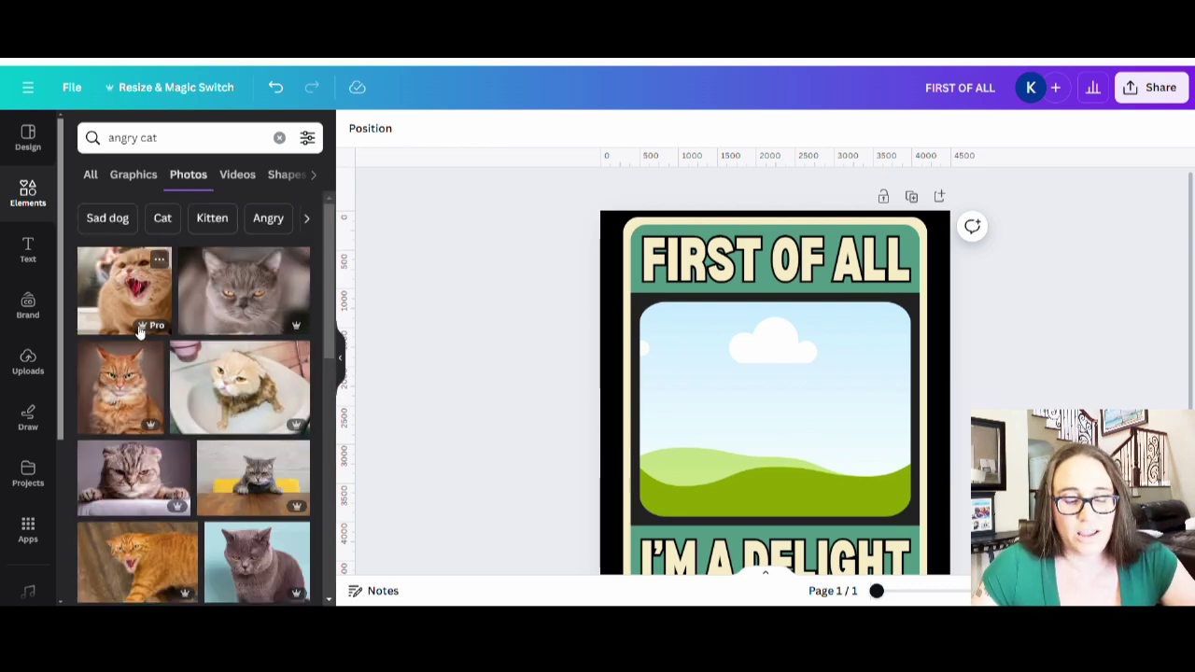
{"action": "scroll", "coordinate": [163, 504], "scroll_direction": "down", "scroll_amount": 1}
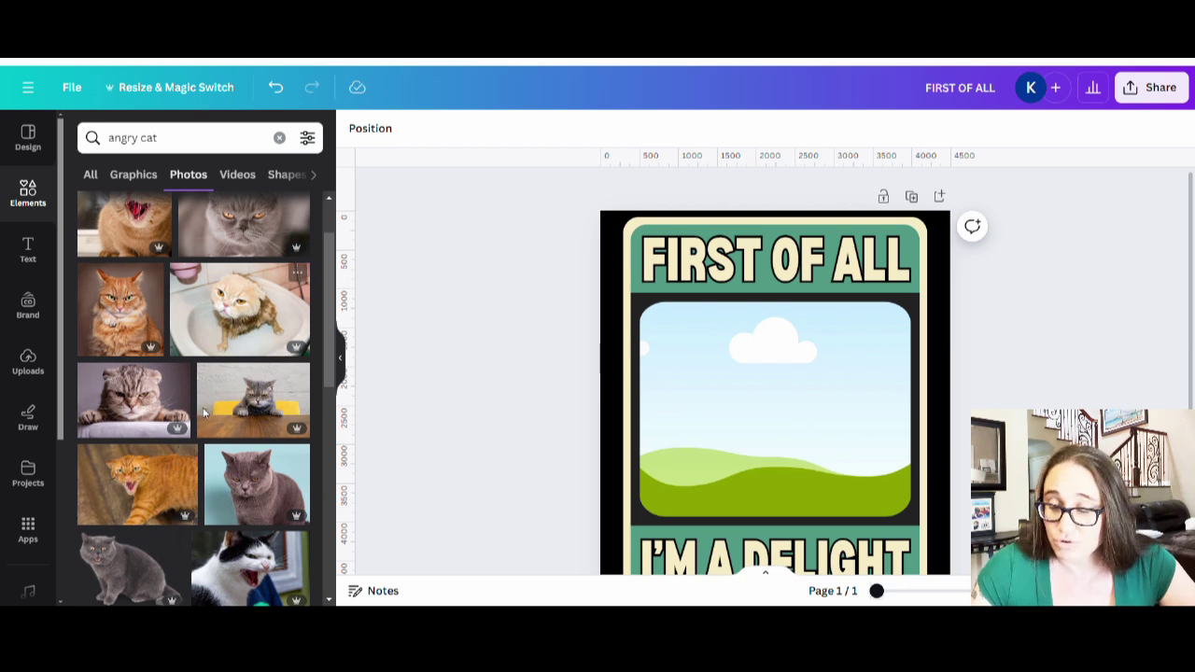
{"action": "left_click_drag", "start_coordinate": [140, 401], "coordinate": [794, 452]}
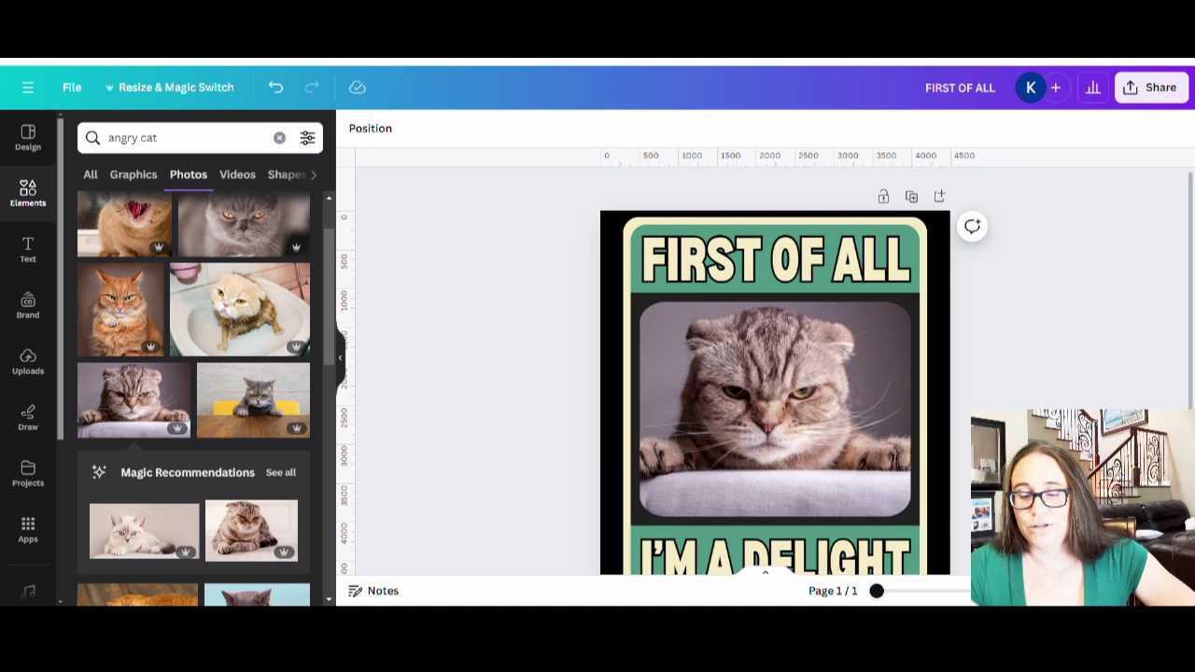
- Crop the cat photo, enlarging and shifting it left to show its face and paws
{"action": "scroll", "coordinate": [952, 339], "scroll_direction": "down", "scroll_amount": 1}
{"action": "scroll", "coordinate": [893, 429], "scroll_direction": "up", "scroll_amount": 1}
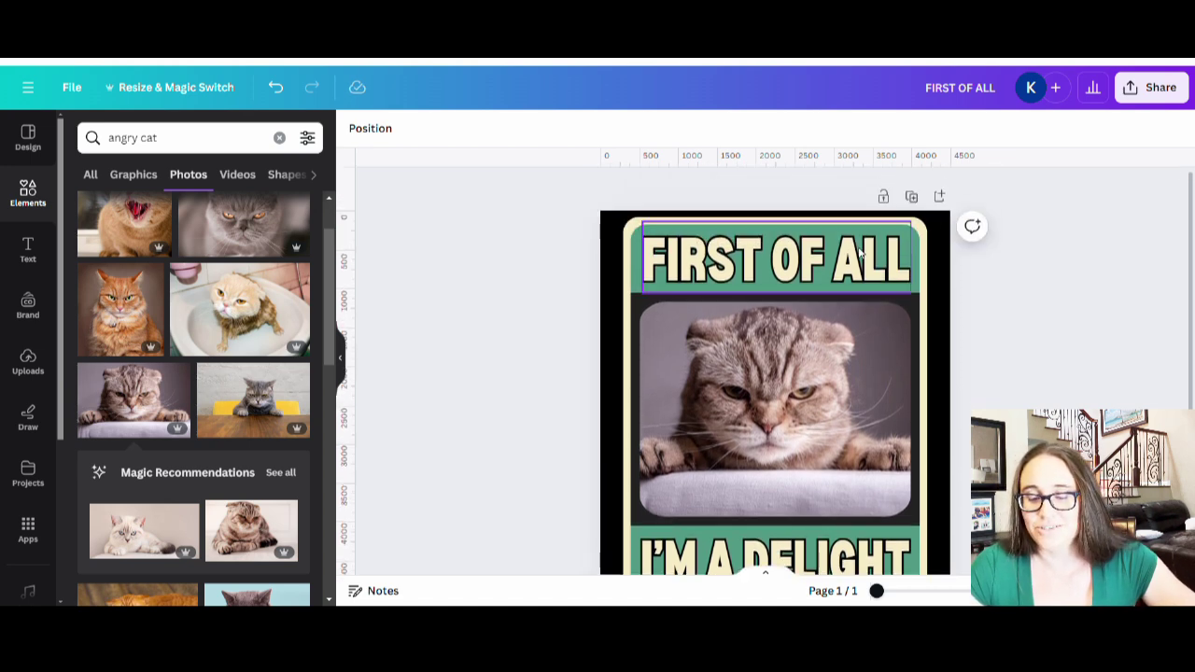
{"action": "scroll", "coordinate": [894, 429], "scroll_direction": "down", "scroll_amount": 2}
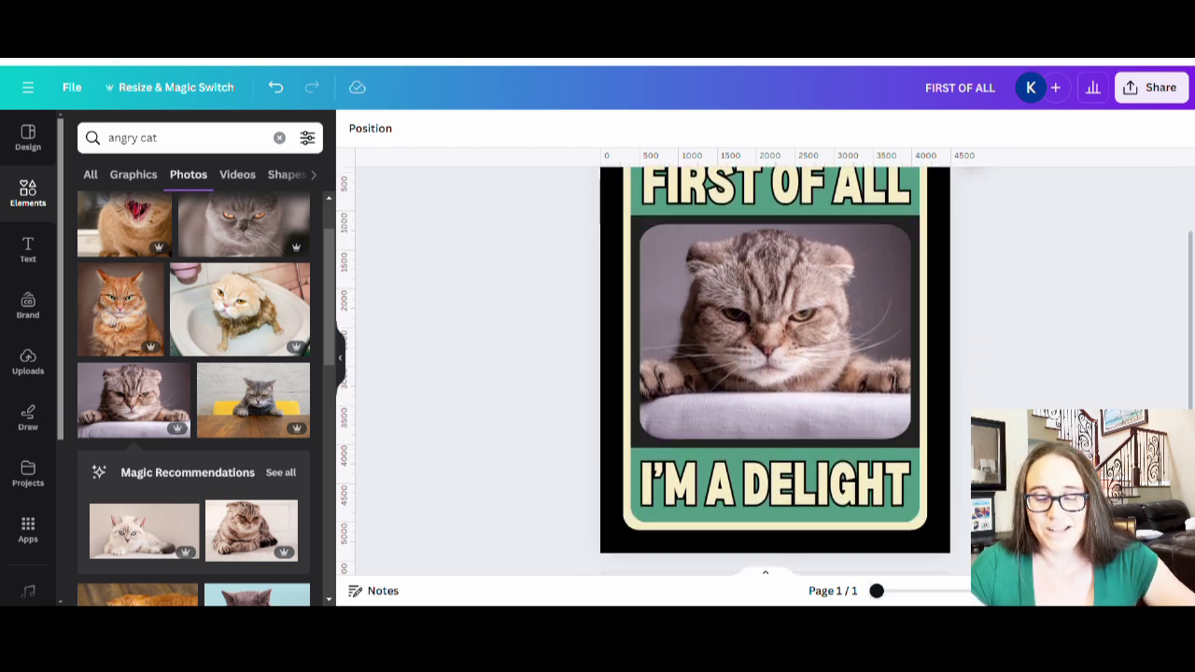
{"action": "double_click", "coordinate": [828, 352]}
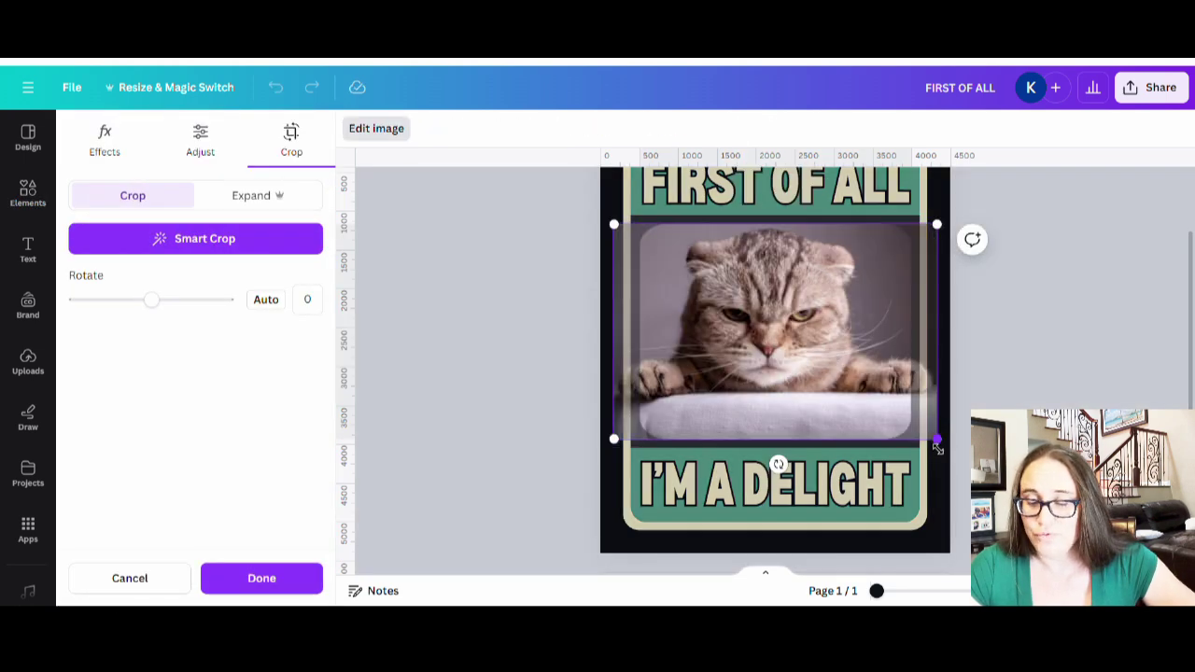
{"action": "left_click_drag", "start_coordinate": [951, 452], "coordinate": [982, 476]}
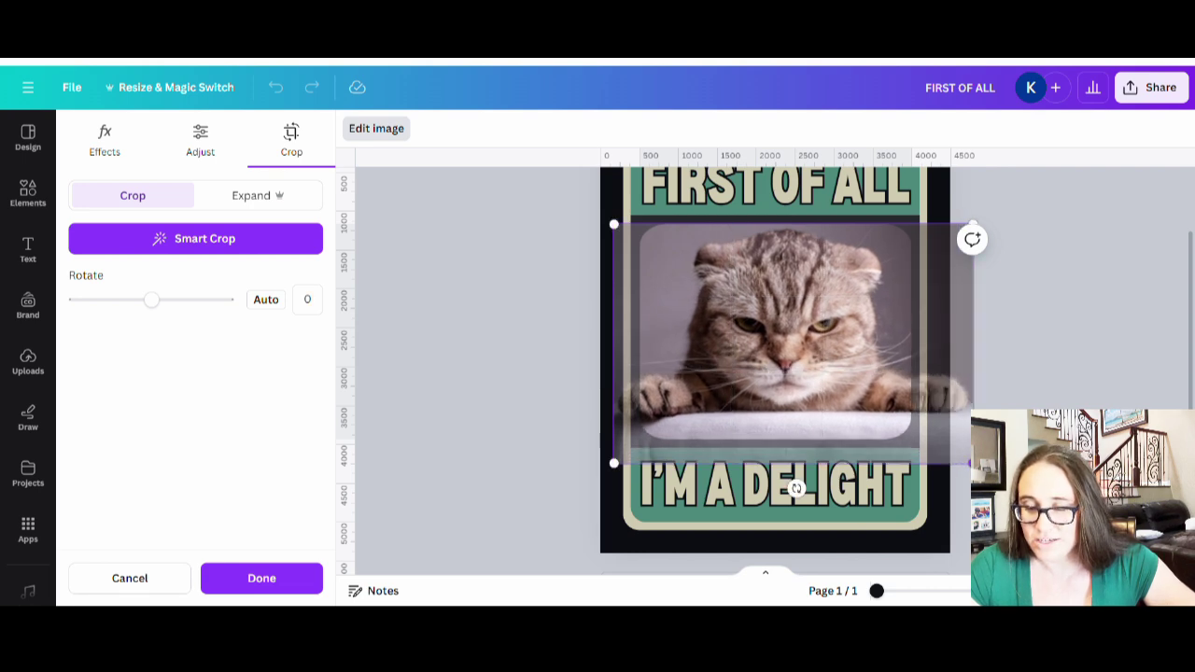
{"action": "left_click_drag", "start_coordinate": [822, 348], "coordinate": [816, 350]}
{"action": "left_click", "coordinate": [1006, 397]}
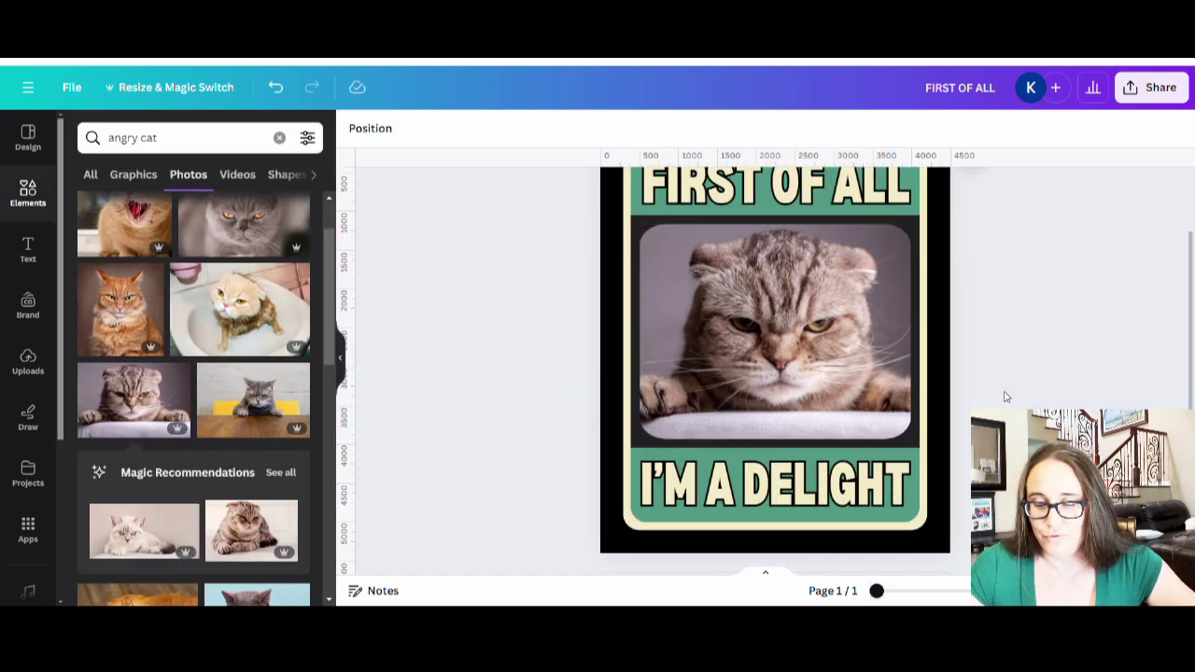
{"action": "scroll", "coordinate": [1007, 399], "scroll_direction": "up", "scroll_amount": 1}
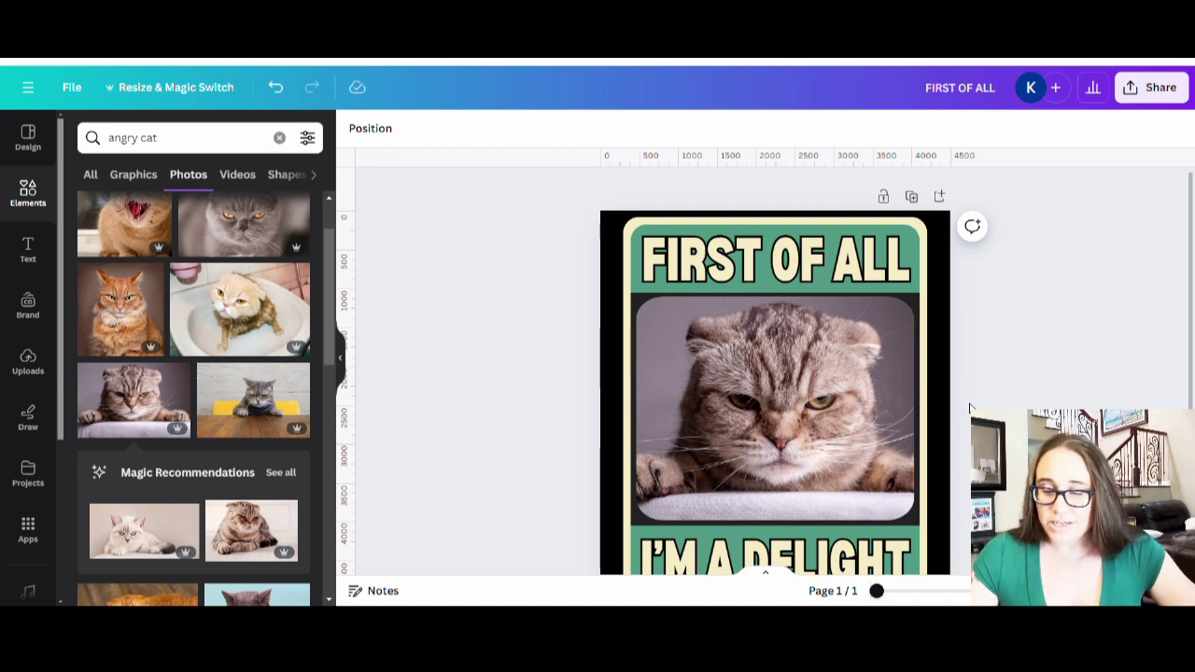
{"action": "scroll", "coordinate": [1000, 371], "scroll_direction": "down", "scroll_amount": 2}
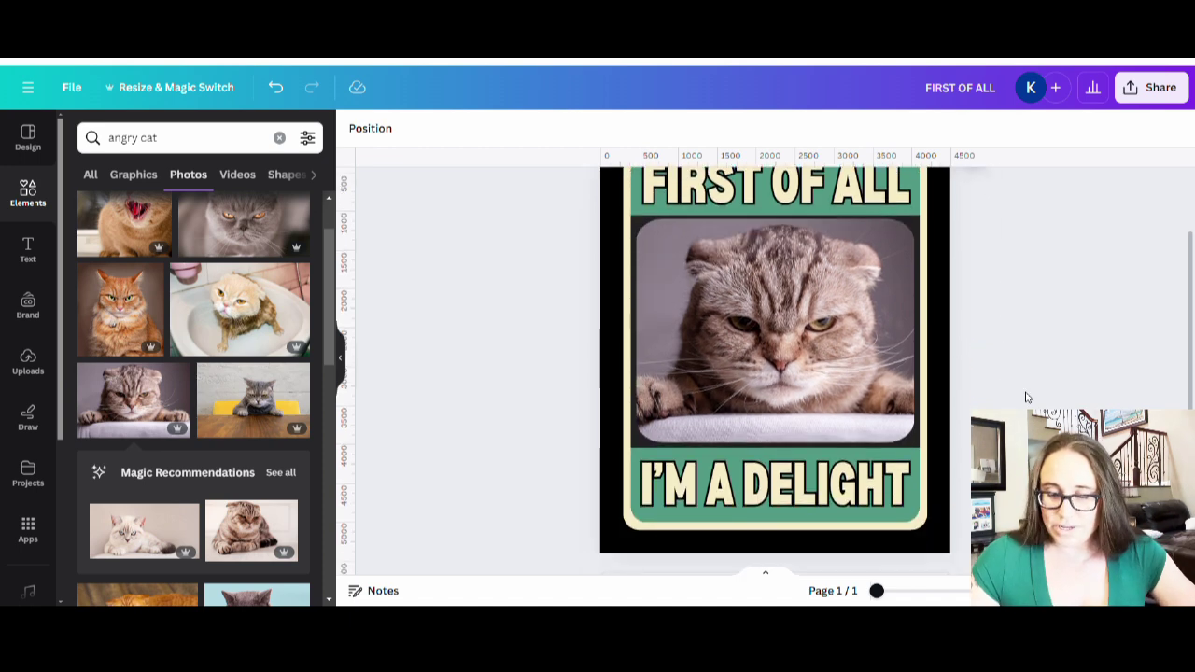
{"action": "scroll", "coordinate": [775, 374], "scroll_direction": "up", "scroll_amount": 2}
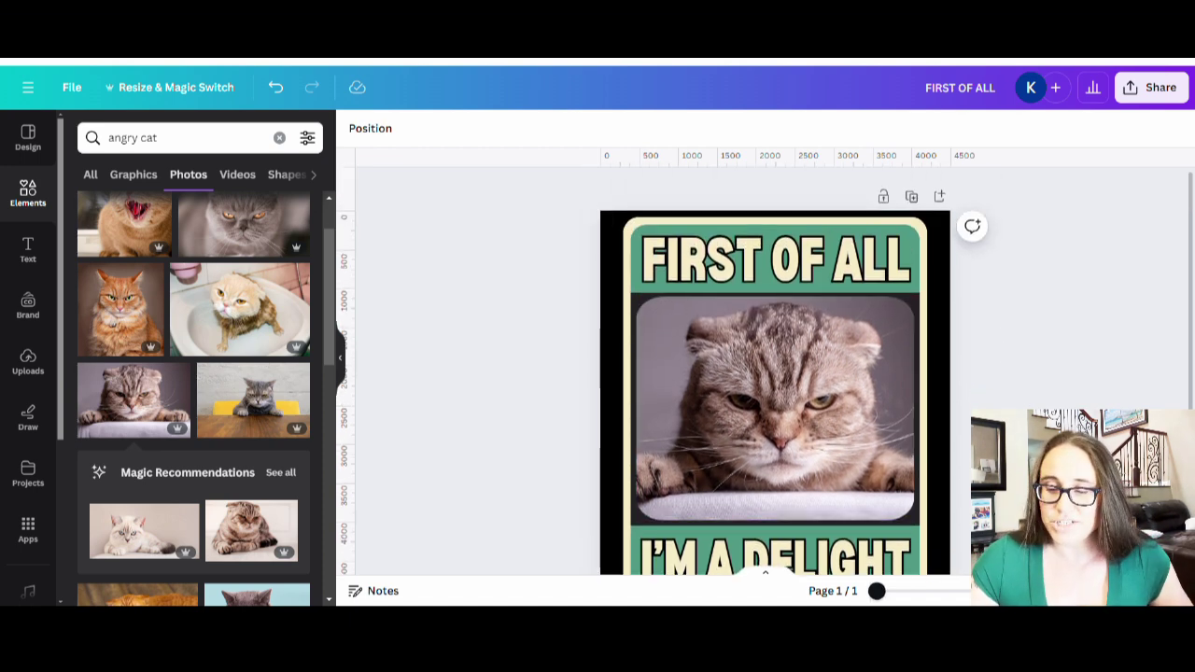
- Duplicate the card onto page 2 and swap in the yellow-chair grey cat photo, cropped to fill the frame
{"action": "left_click", "coordinate": [911, 204]}
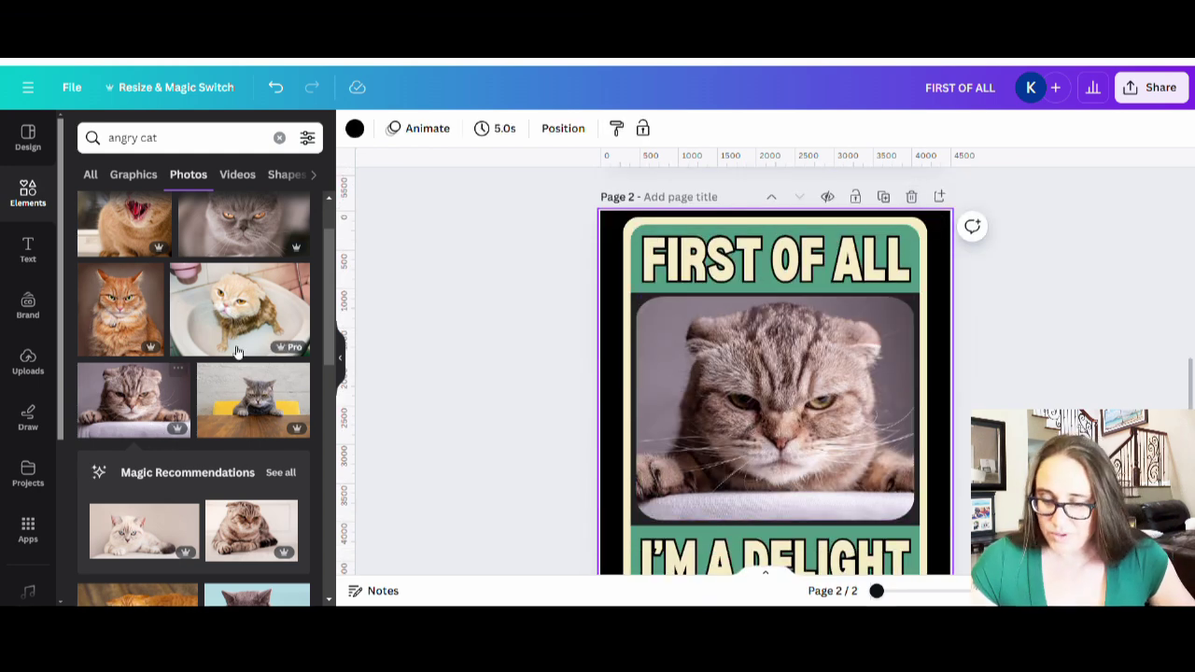
{"action": "left_click_drag", "start_coordinate": [253, 400], "coordinate": [775, 435]}
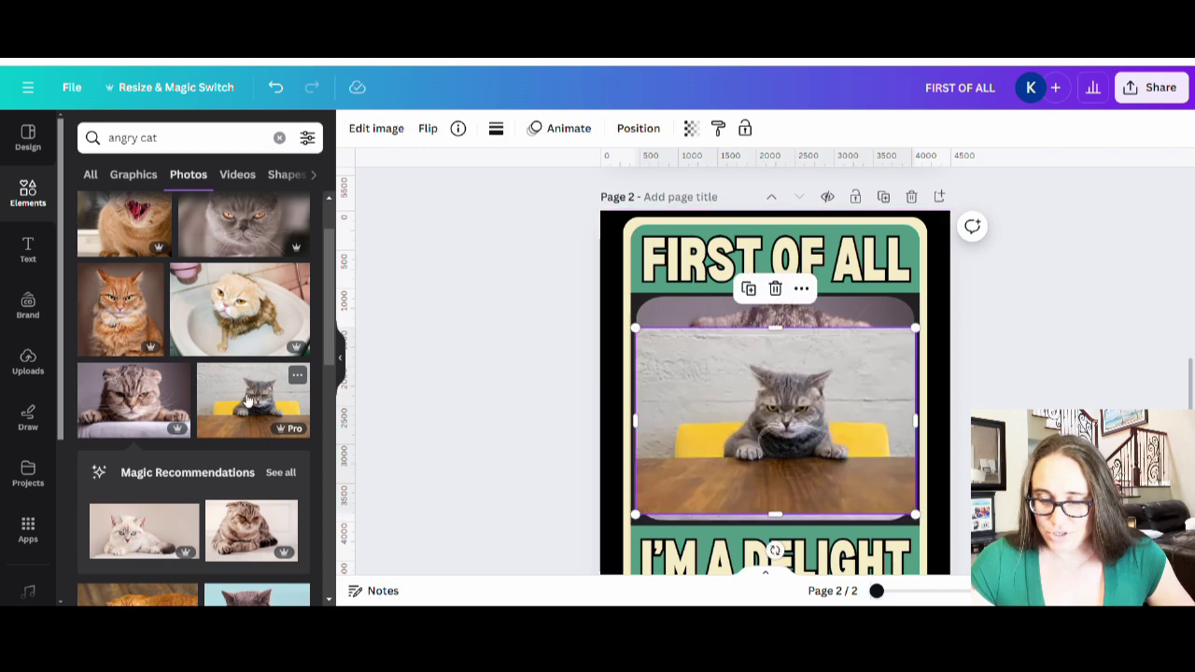
{"action": "double_click", "coordinate": [799, 474]}
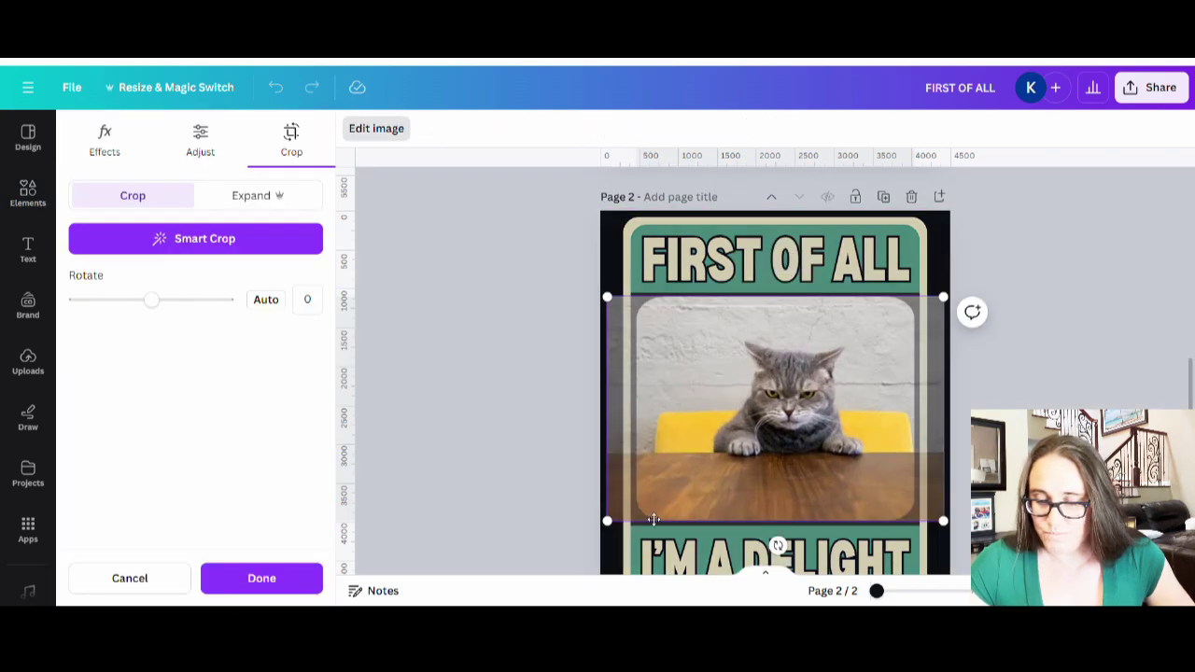
{"action": "left_click_drag", "start_coordinate": [609, 524], "coordinate": [328, 541]}
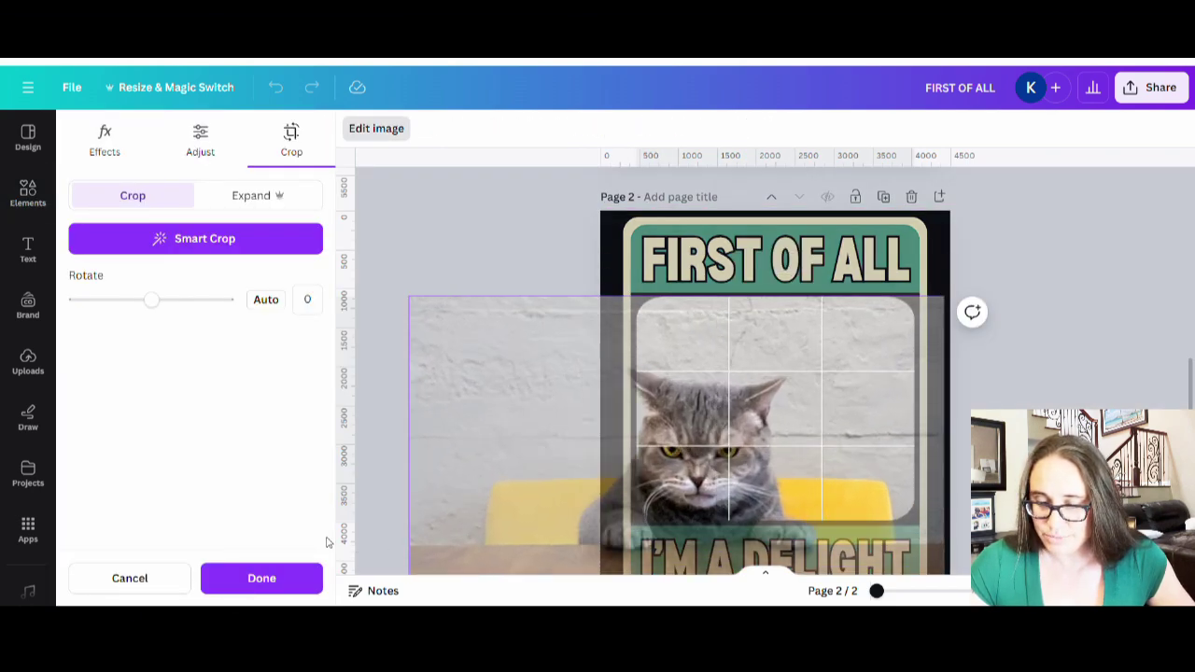
{"action": "left_click_drag", "start_coordinate": [761, 471], "coordinate": [850, 411]}
{"action": "left_click", "coordinate": [510, 197]}
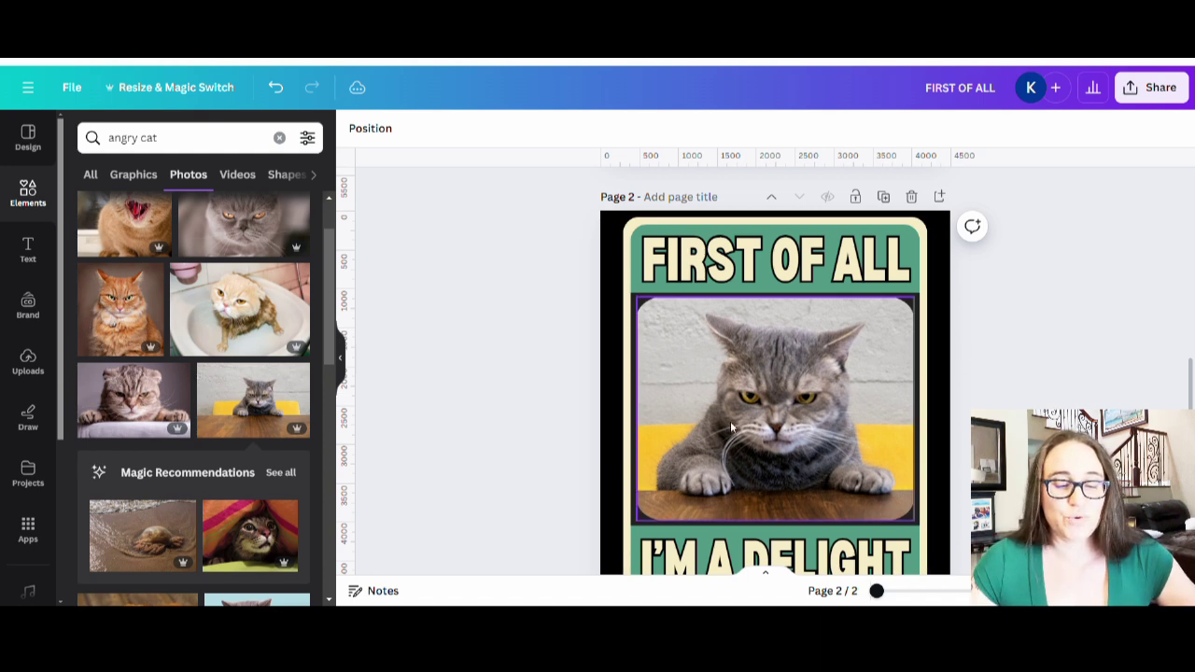
{"action": "scroll", "coordinate": [206, 495], "scroll_direction": "down", "scroll_amount": 4}
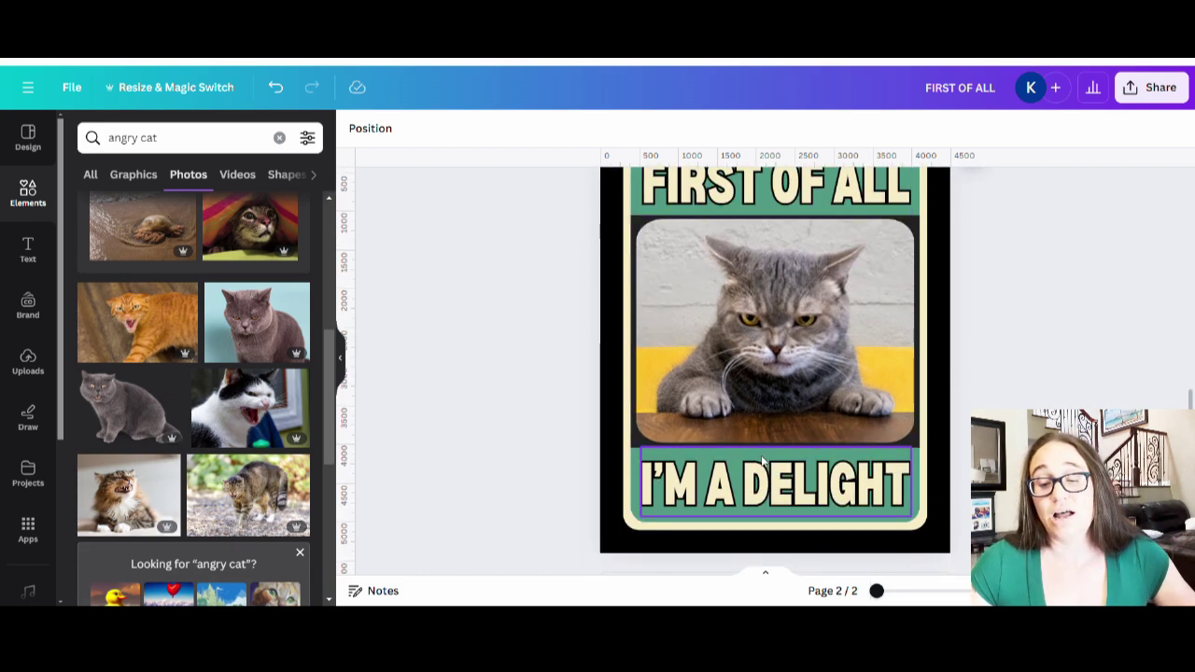
{"action": "scroll", "coordinate": [763, 462], "scroll_direction": "up", "scroll_amount": 3}
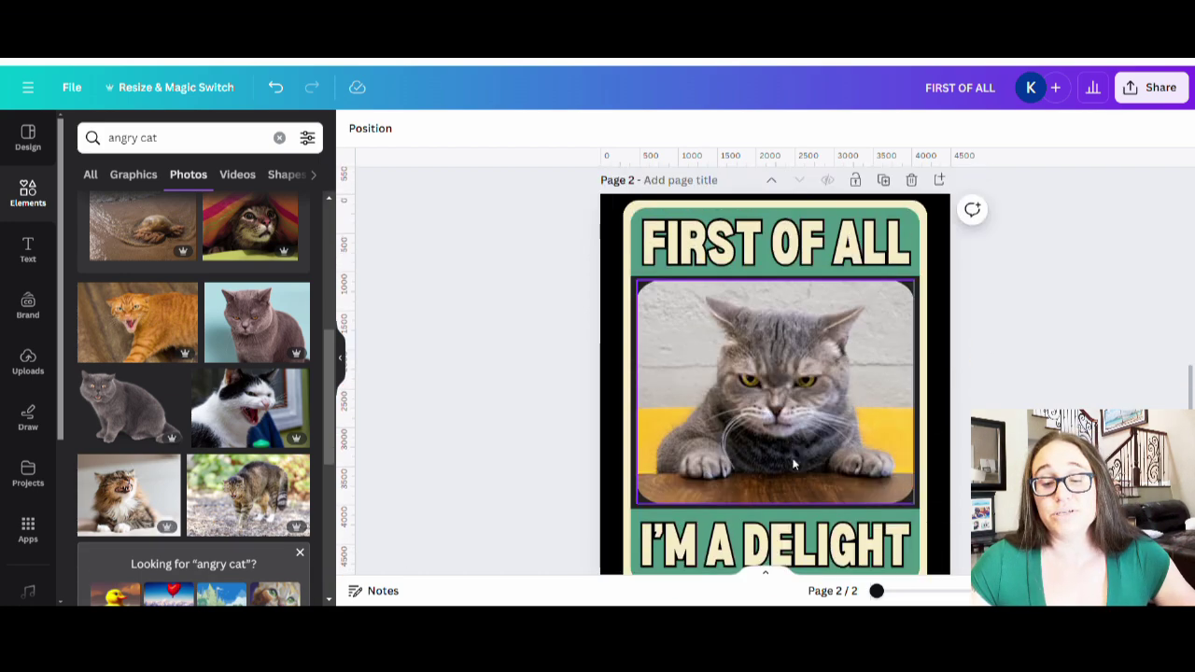
{"action": "scroll", "coordinate": [971, 363], "scroll_direction": "down", "scroll_amount": 3}
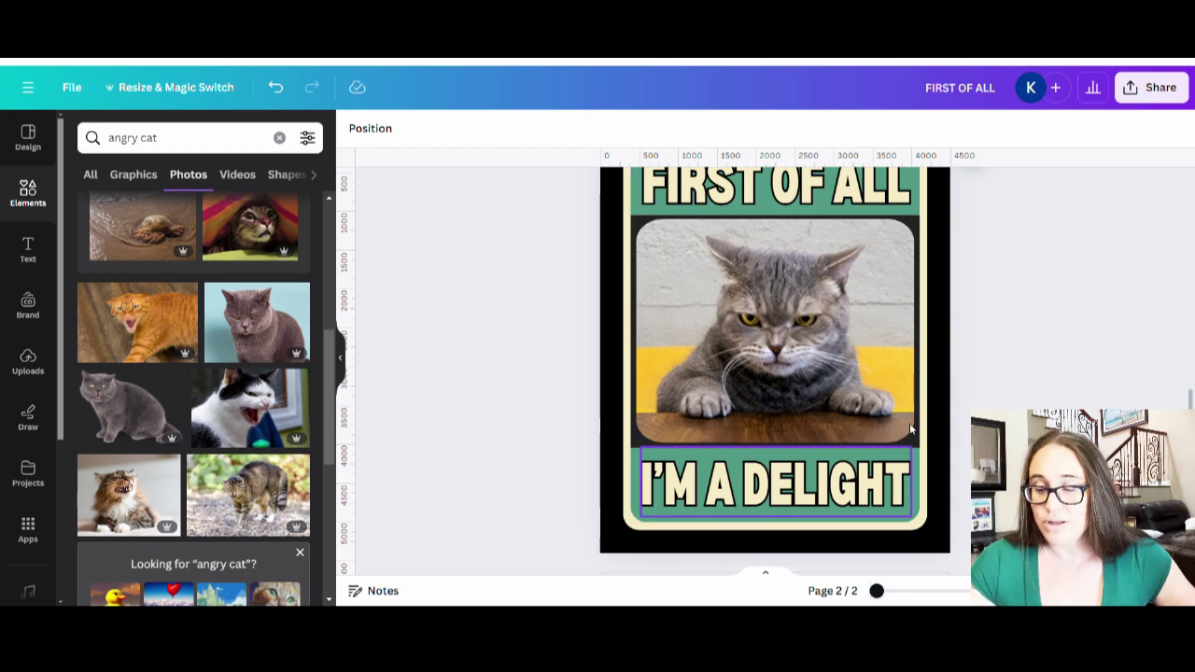
{"action": "scroll", "coordinate": [856, 234], "scroll_direction": "up", "scroll_amount": 1}
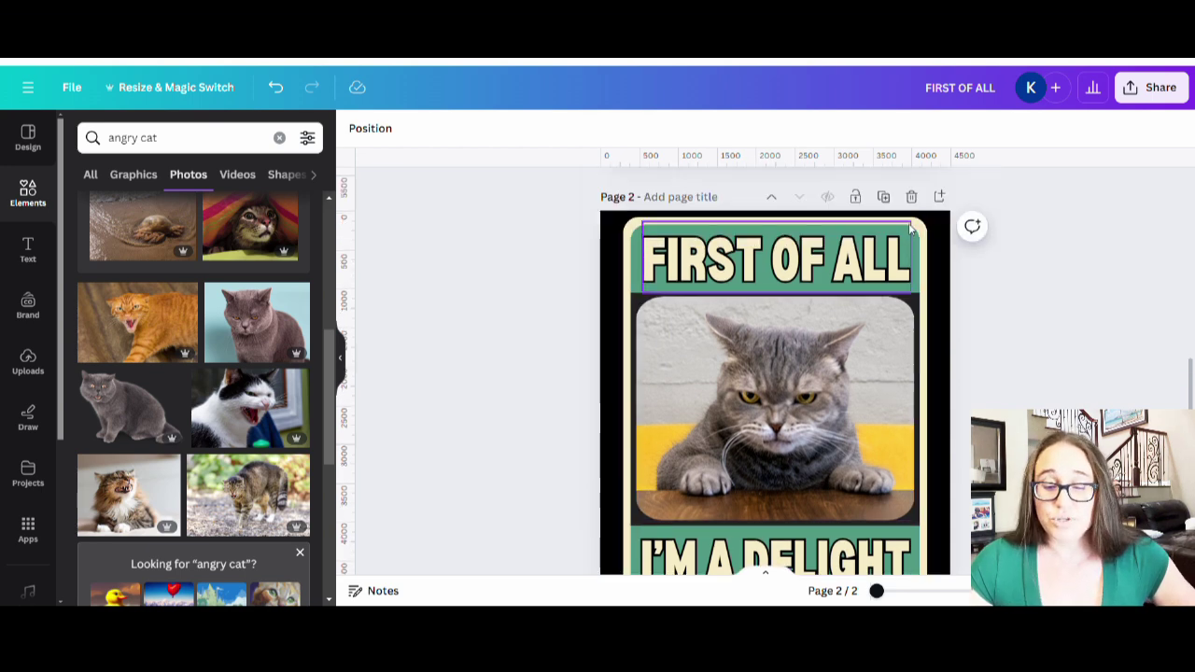
- Copy page 2's green card panel and colour the copy black
{"action": "left_click", "coordinate": [625, 265]}
{"action": "left_click", "coordinate": [627, 263]}
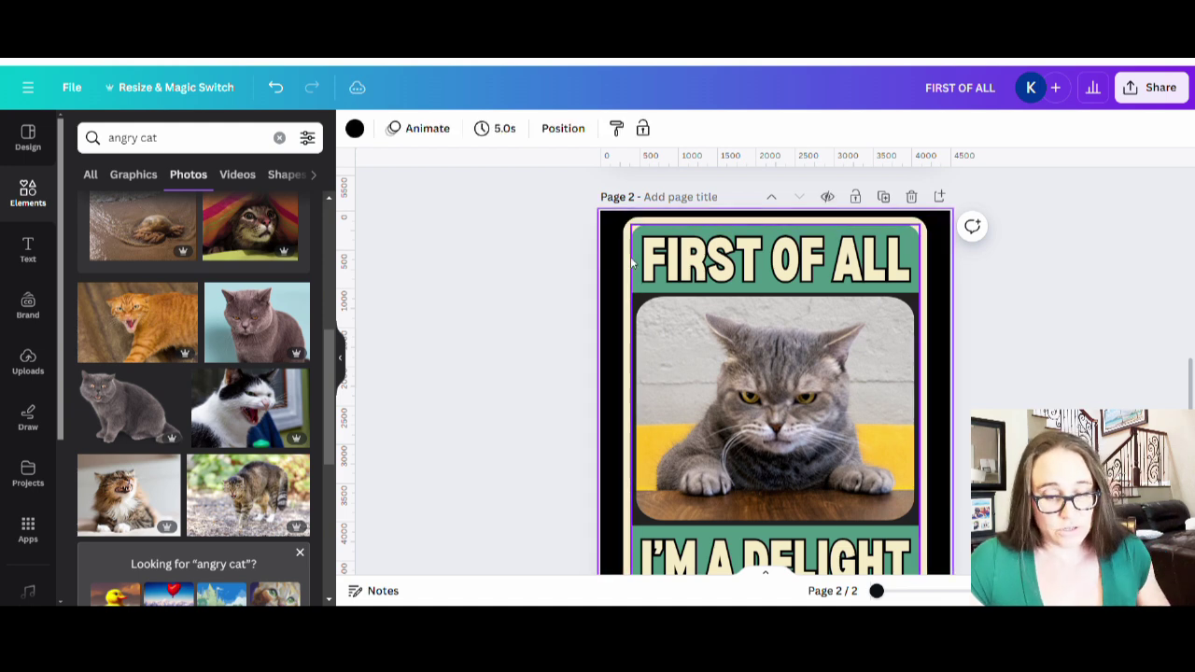
{"action": "left_click", "coordinate": [641, 264]}
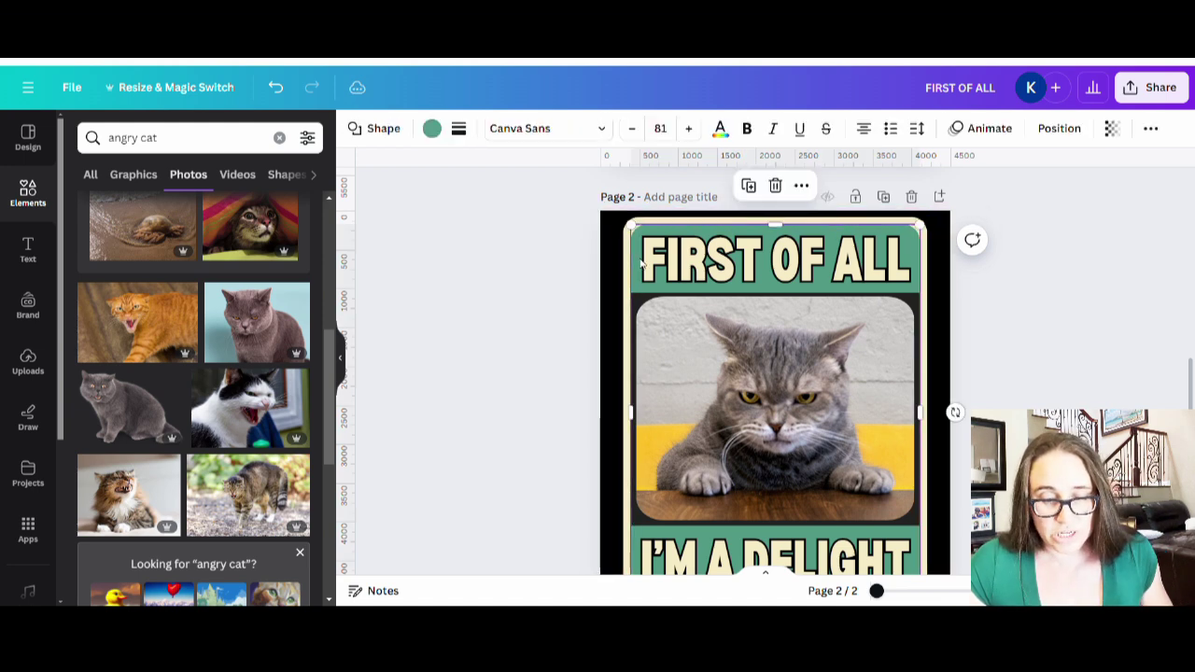
{"action": "key", "text": "ctrl+alt+bracketright"}
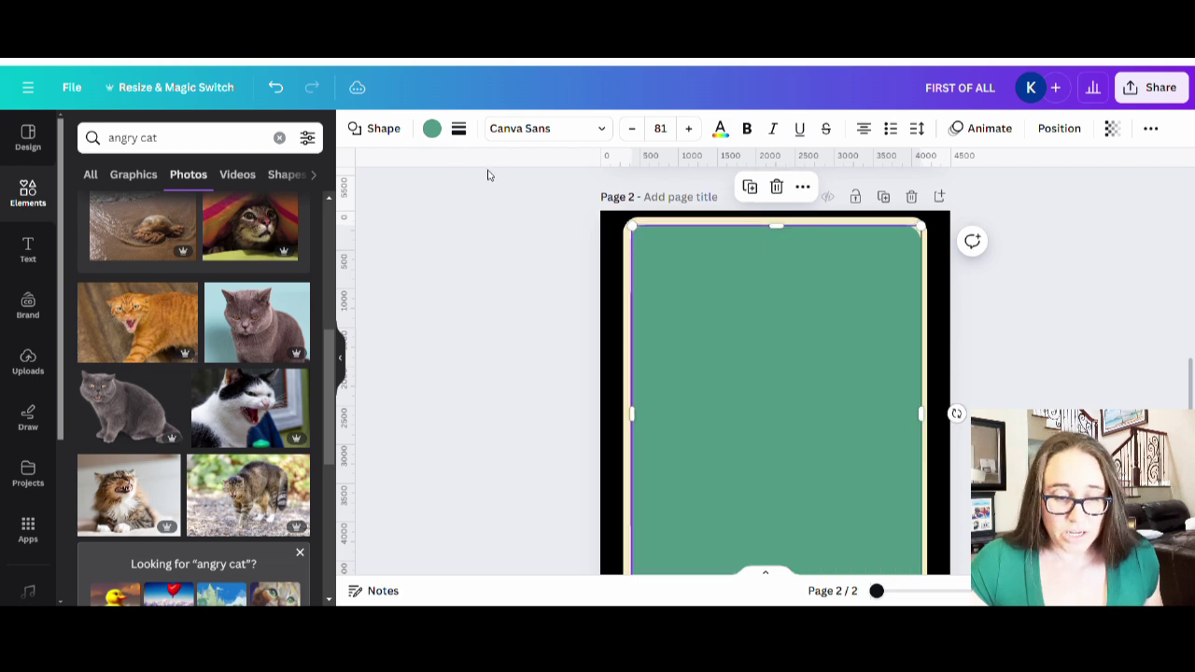
{"action": "left_click", "coordinate": [433, 129]}
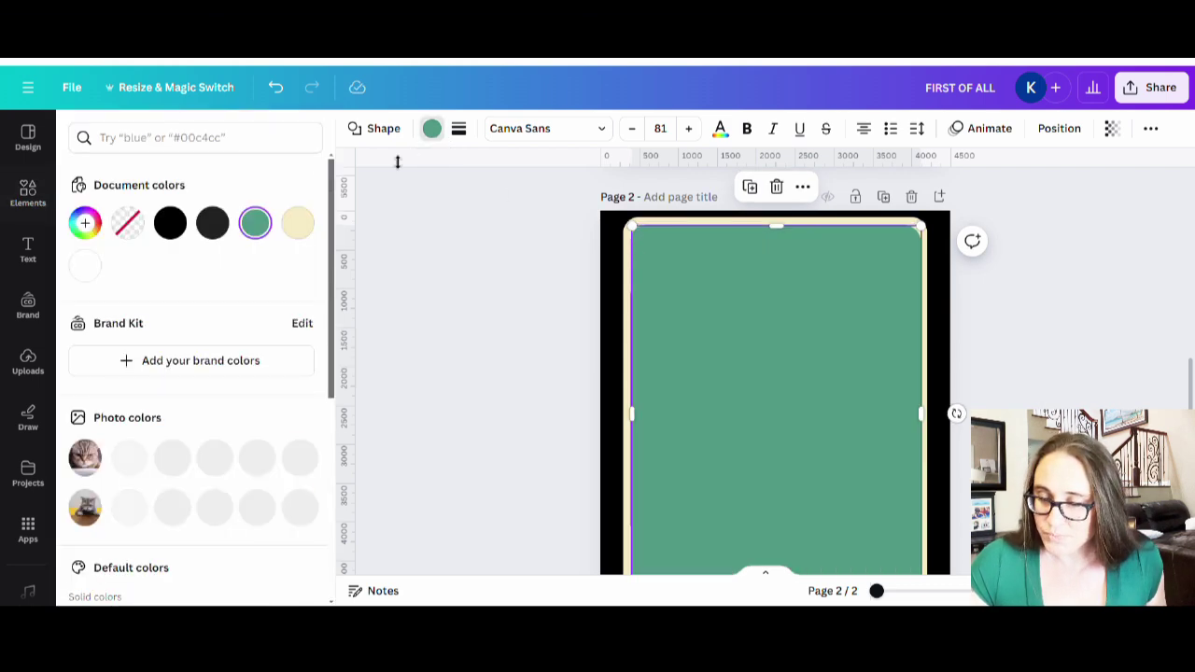
{"action": "left_click", "coordinate": [170, 223]}
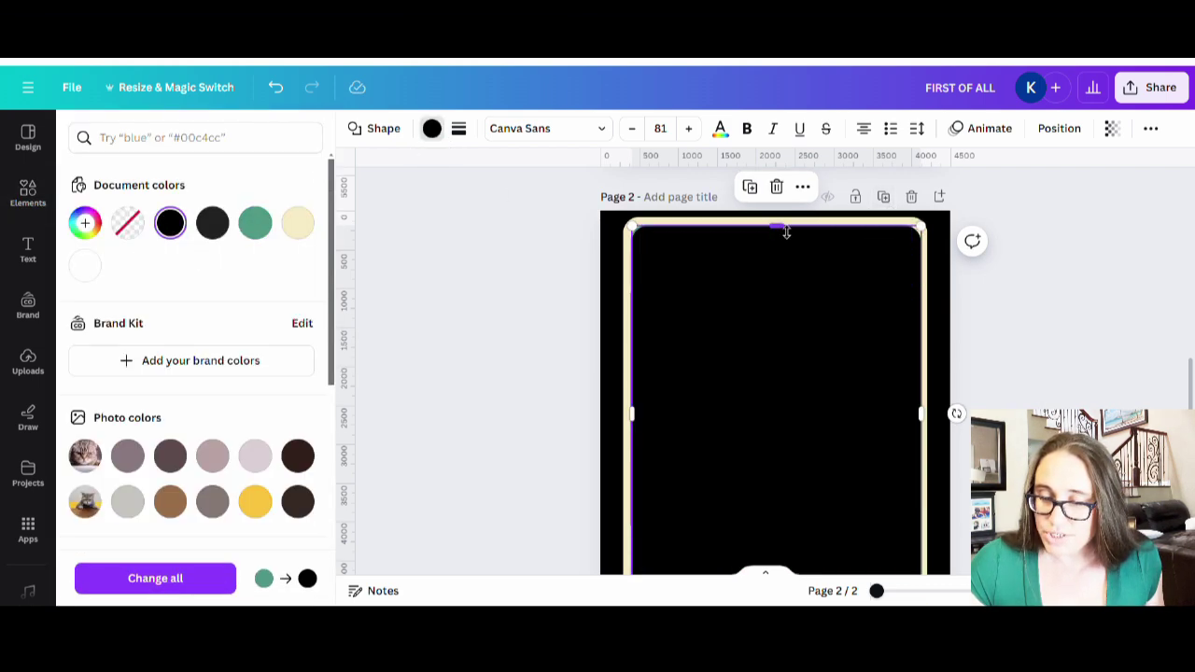
- Enlarge the black panel slightly and centre it so a thin black edge shows around the card
{"action": "left_click_drag", "start_coordinate": [786, 233], "coordinate": [784, 226]}
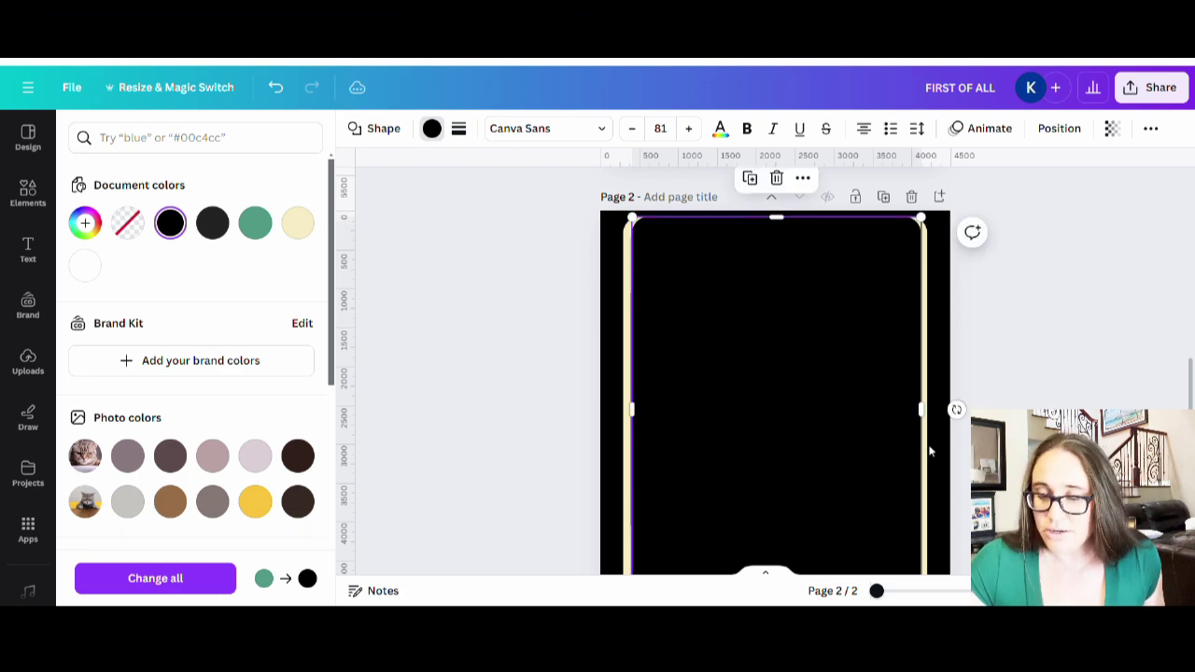
{"action": "left_click_drag", "start_coordinate": [931, 425], "coordinate": [937, 425]}
{"action": "left_click", "coordinate": [755, 408]}
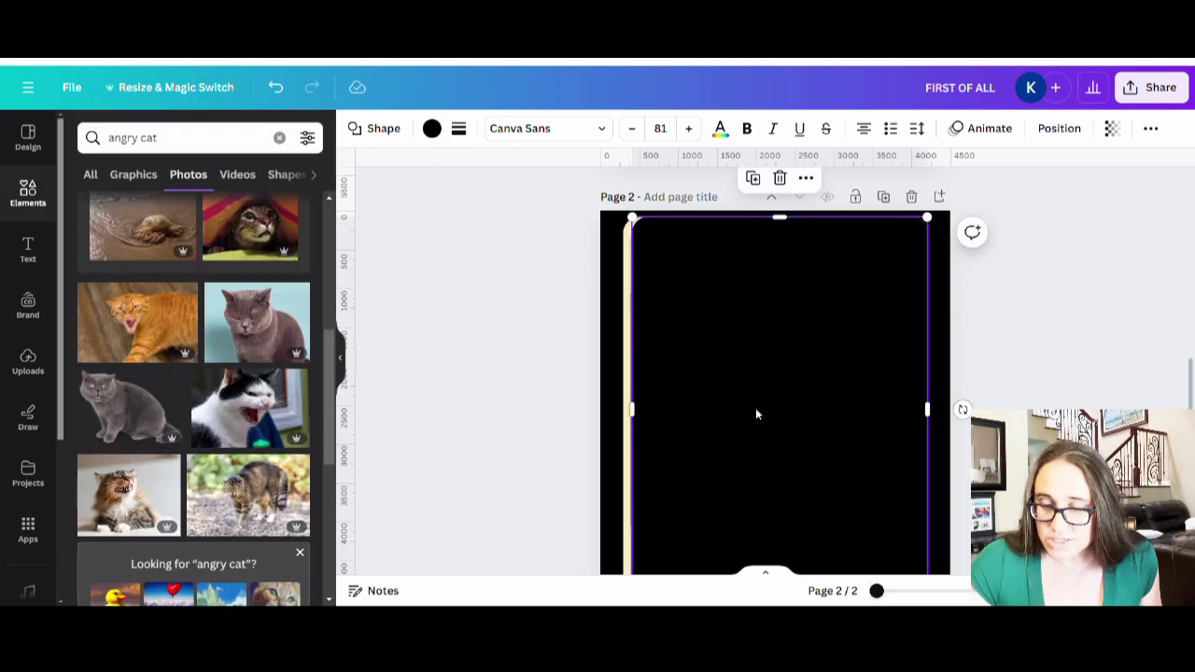
{"action": "left_click_drag", "start_coordinate": [814, 412], "coordinate": [811, 366]}
{"action": "scroll", "coordinate": [801, 385], "scroll_direction": "down", "scroll_amount": 2}
{"action": "scroll", "coordinate": [811, 368], "scroll_direction": "up", "scroll_amount": 3}
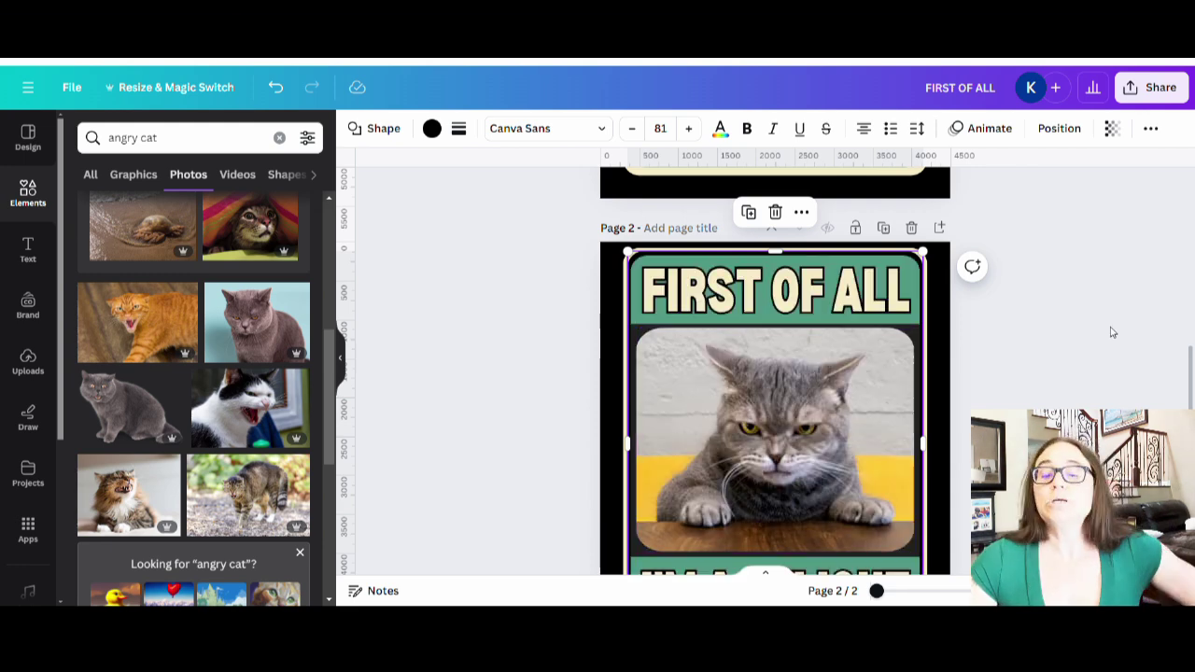
{"action": "left_click", "coordinate": [1104, 369]}
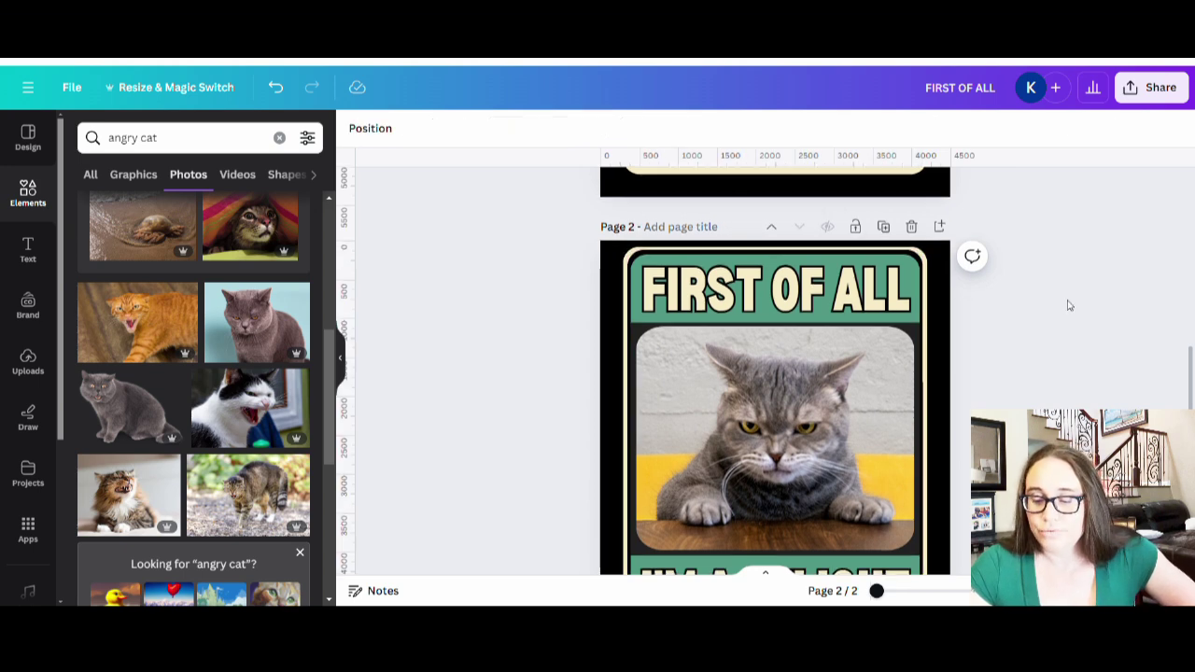
{"action": "scroll", "coordinate": [939, 547], "scroll_direction": "down", "scroll_amount": 2}
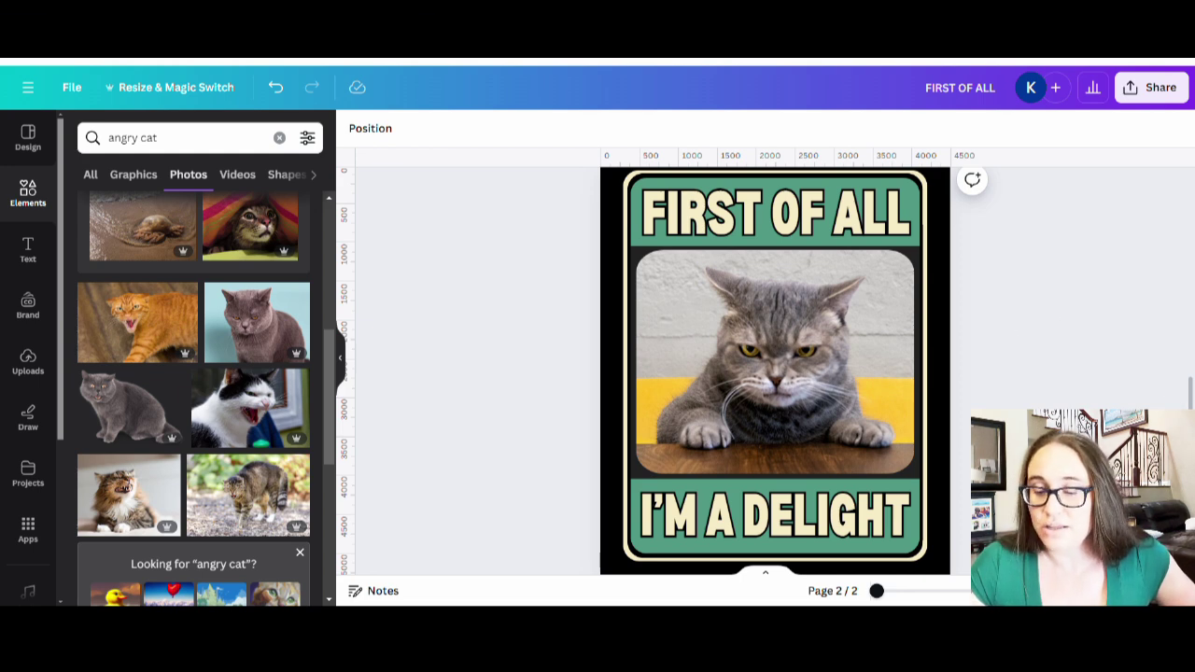
- Recolour page 2's black card outline to Bright red, then darken it to a deep muted red
{"action": "left_click", "coordinate": [923, 192]}
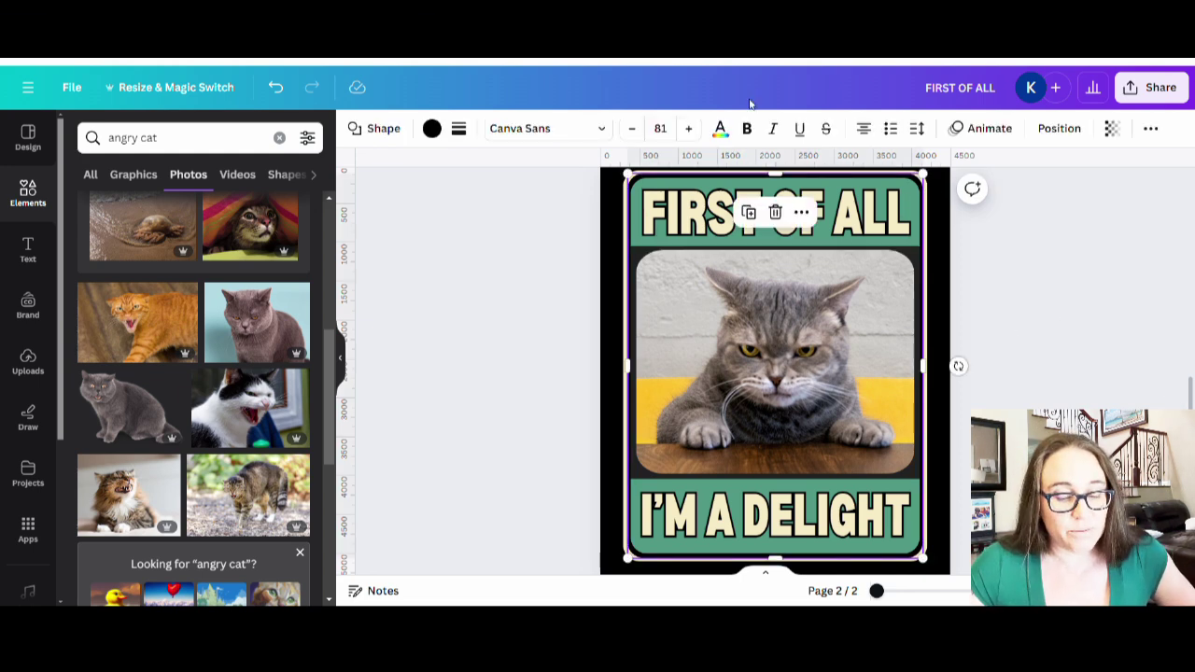
{"action": "left_click", "coordinate": [441, 130]}
{"action": "scroll", "coordinate": [172, 518], "scroll_direction": "down", "scroll_amount": 2}
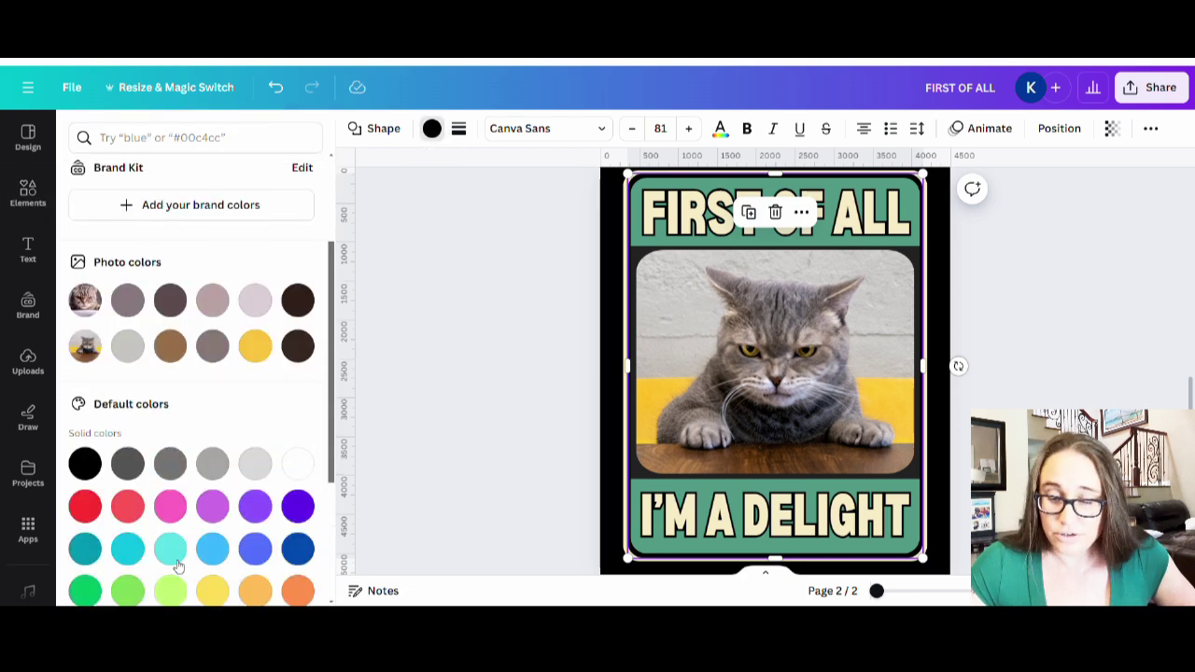
{"action": "left_click", "coordinate": [85, 509]}
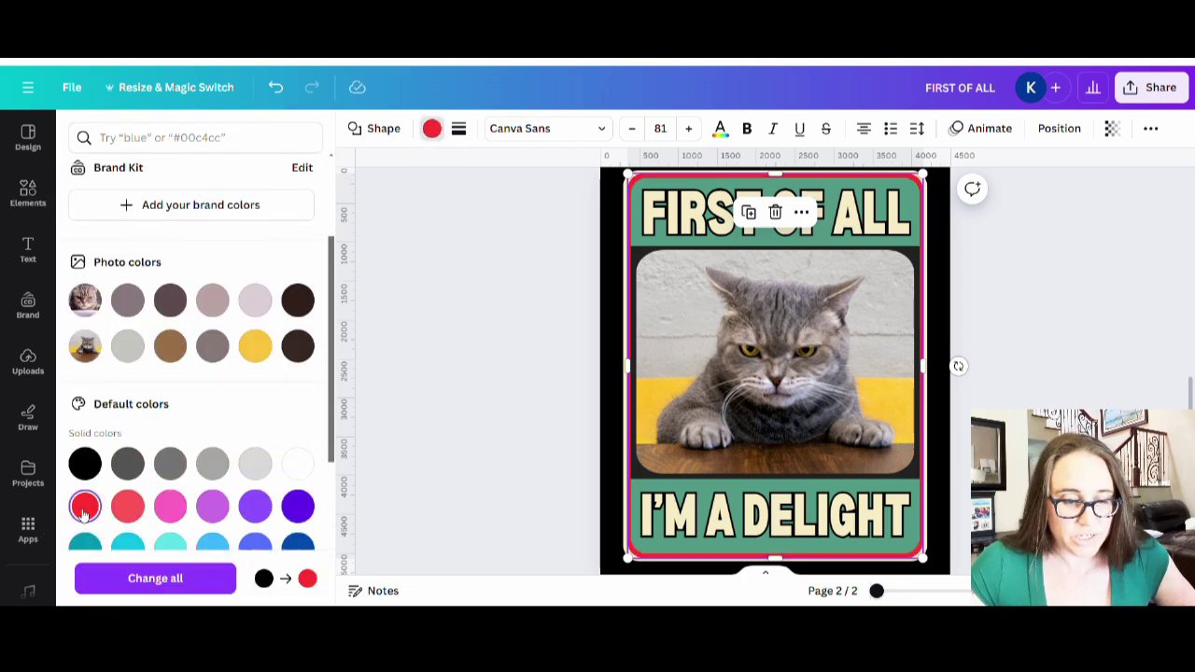
{"action": "scroll", "coordinate": [105, 308], "scroll_direction": "up", "scroll_amount": 2}
{"action": "left_click", "coordinate": [97, 229]}
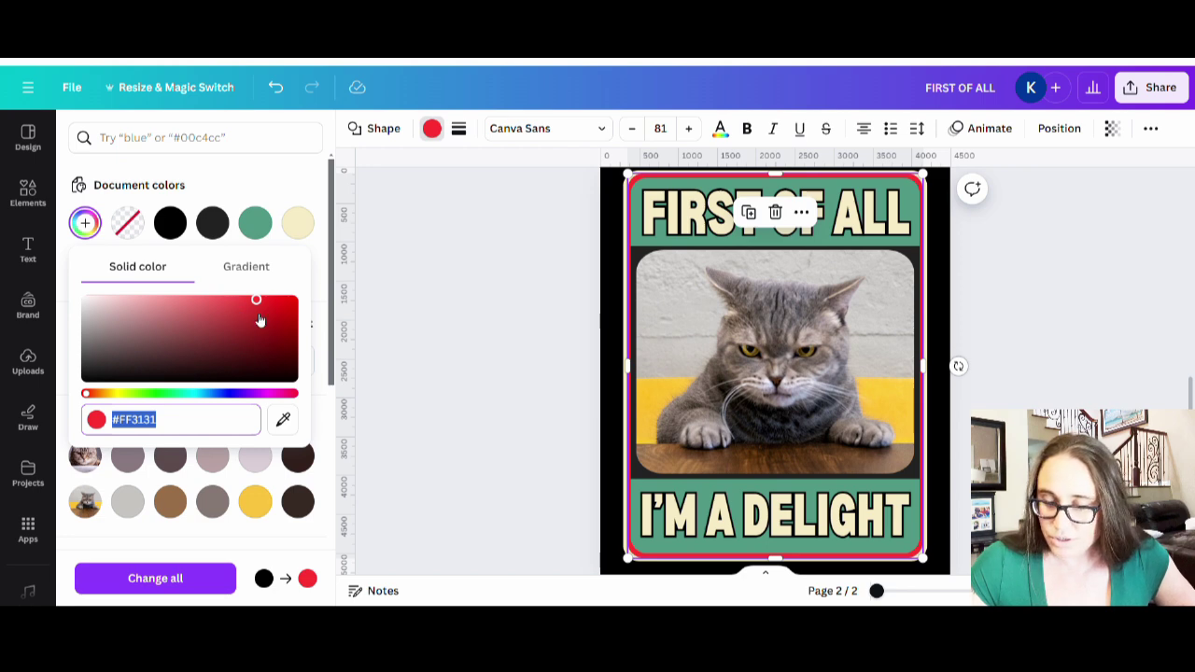
{"action": "left_click_drag", "start_coordinate": [255, 300], "coordinate": [221, 323]}
{"action": "left_click", "coordinate": [1049, 402]}
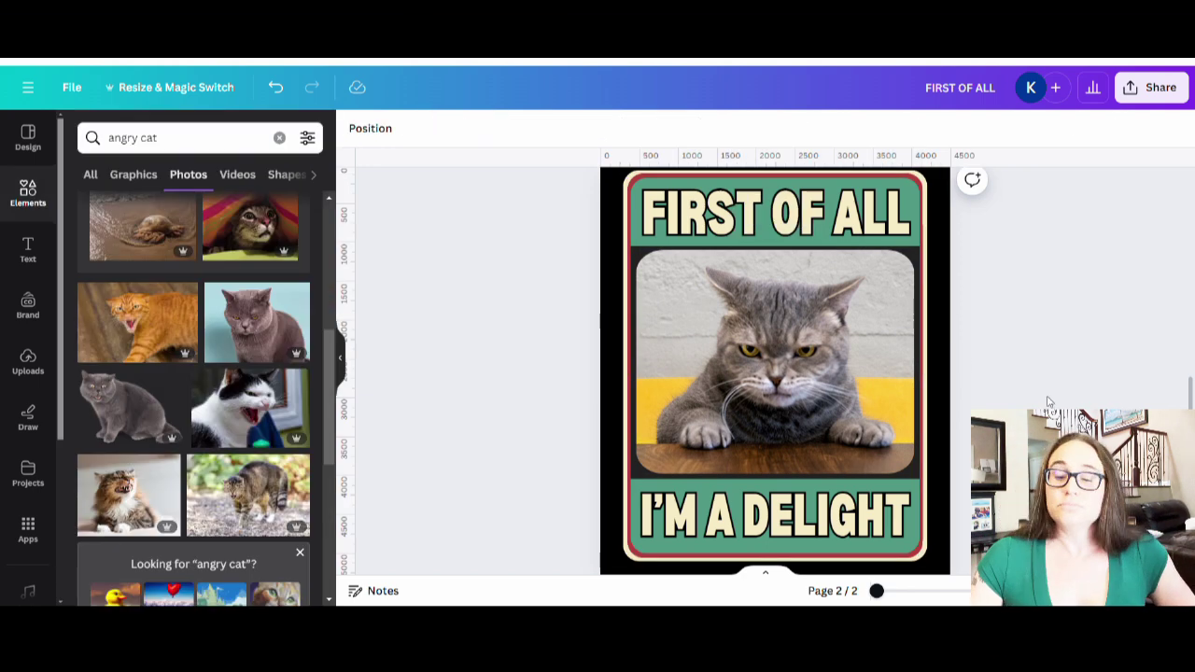
{"action": "scroll", "coordinate": [1111, 397], "scroll_direction": "up", "scroll_amount": 1}
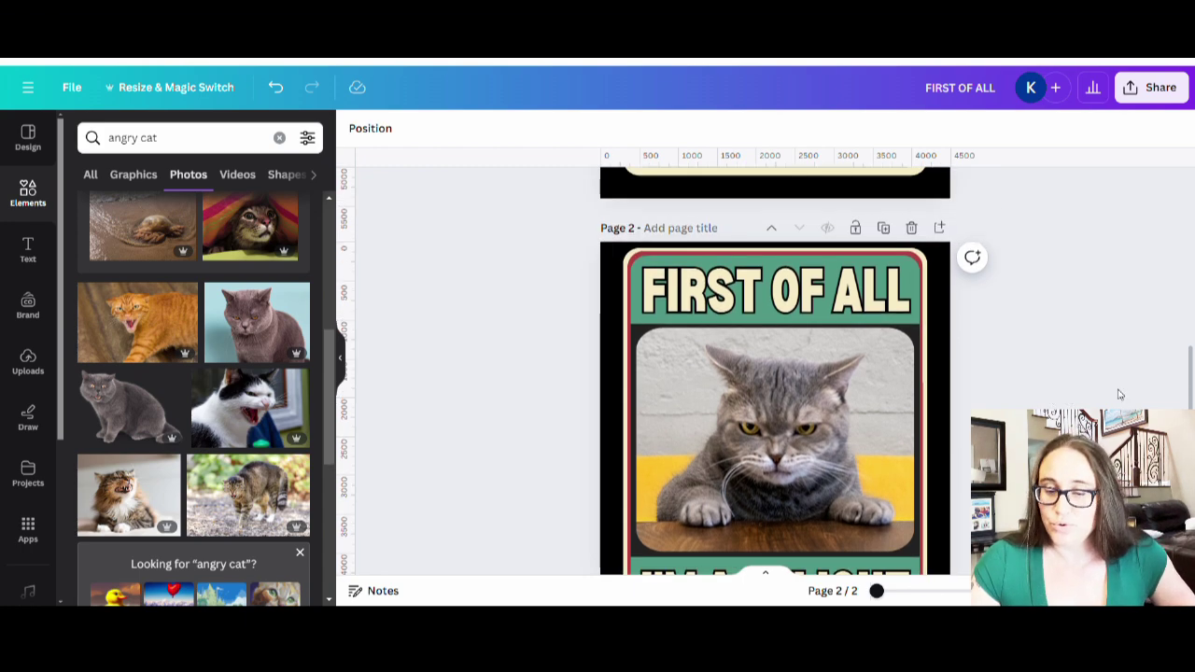
{"action": "scroll", "coordinate": [1120, 394], "scroll_direction": "down", "scroll_amount": 2}
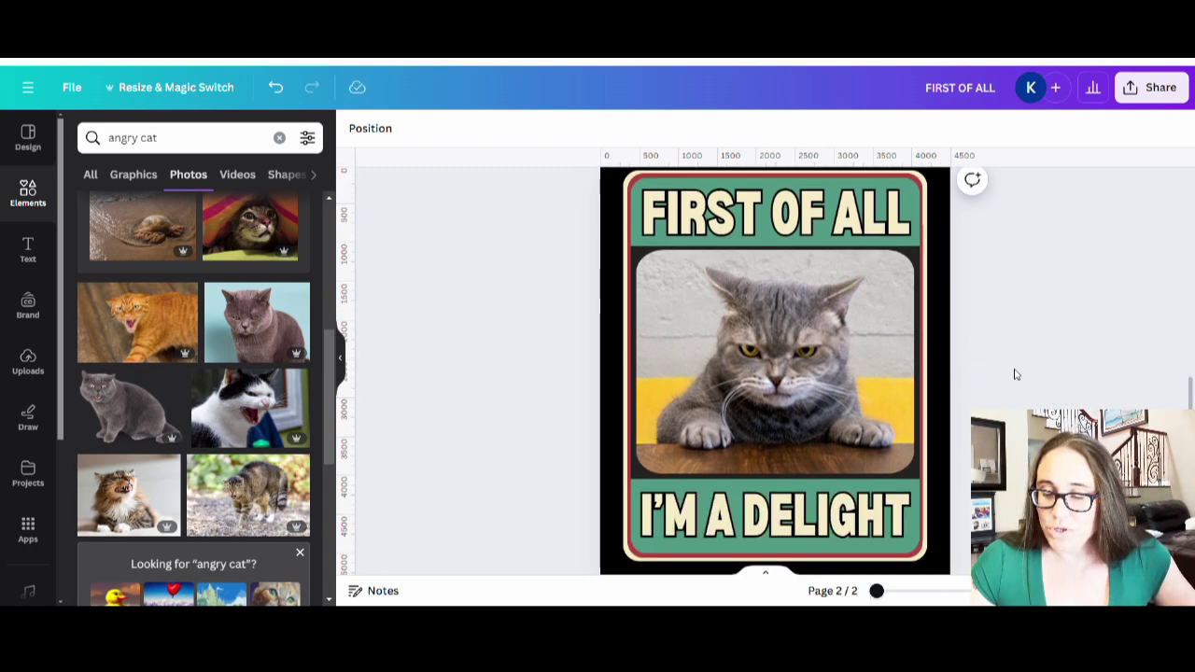
{"action": "scroll", "coordinate": [1022, 375], "scroll_direction": "up", "scroll_amount": 2}
{"action": "scroll", "coordinate": [1030, 370], "scroll_direction": "down", "scroll_amount": 3}
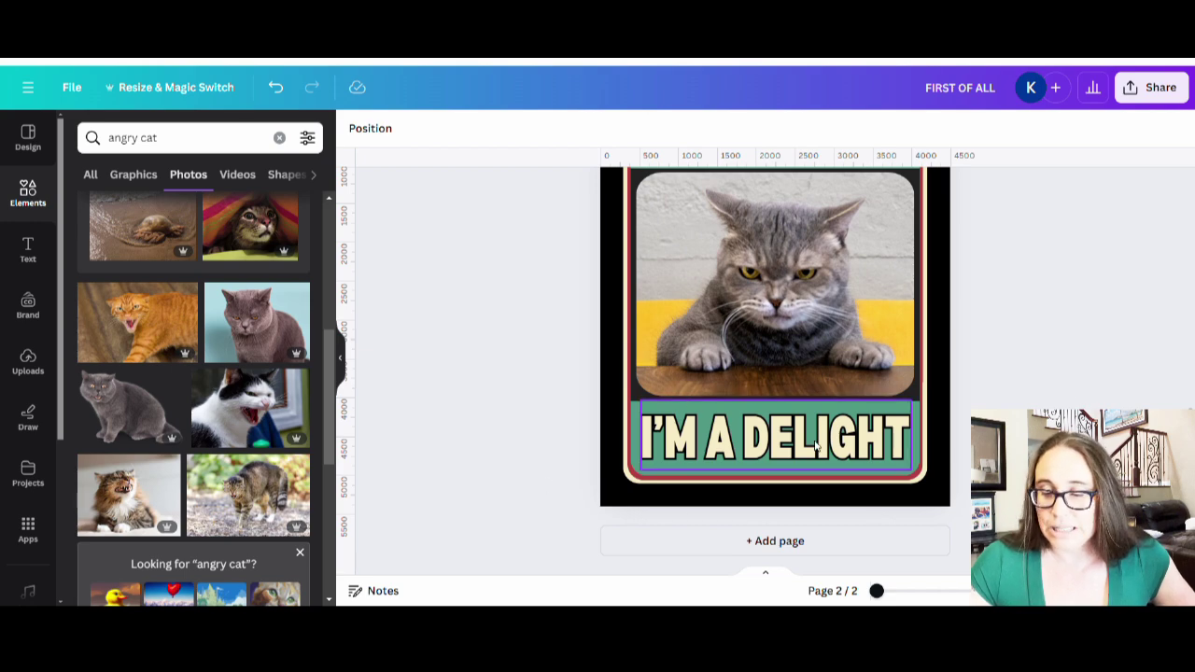
{"action": "scroll", "coordinate": [775, 373], "scroll_direction": "up", "scroll_amount": 5}
{"action": "scroll", "coordinate": [922, 239], "scroll_direction": "up", "scroll_amount": 3}
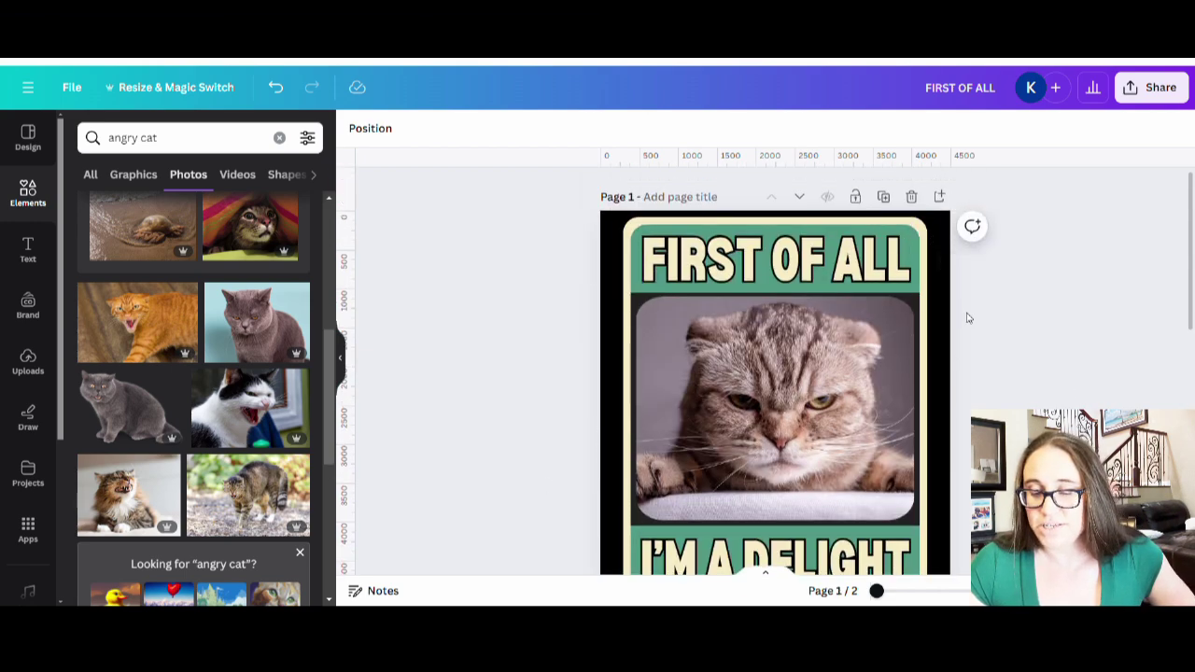
{"action": "scroll", "coordinate": [1016, 390], "scroll_direction": "down", "scroll_amount": 1}
{"action": "scroll", "coordinate": [1016, 386], "scroll_direction": "down", "scroll_amount": 5}
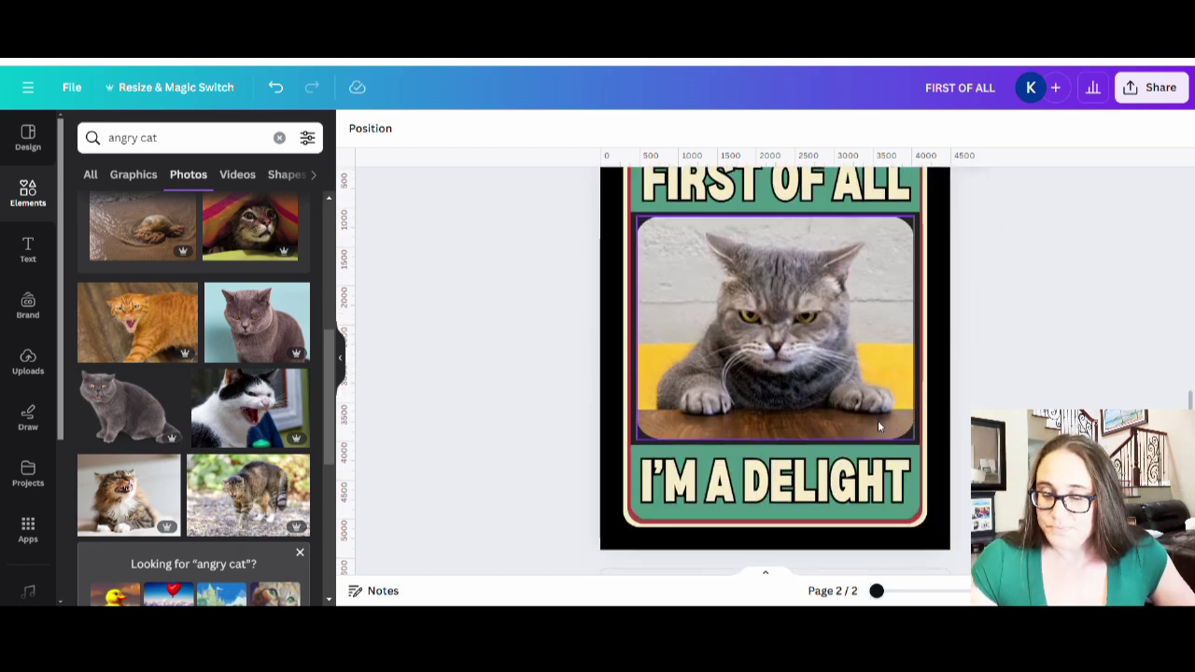
- Duplicate page 2 as a new page 3
{"action": "key", "text": "ctrl+d"}
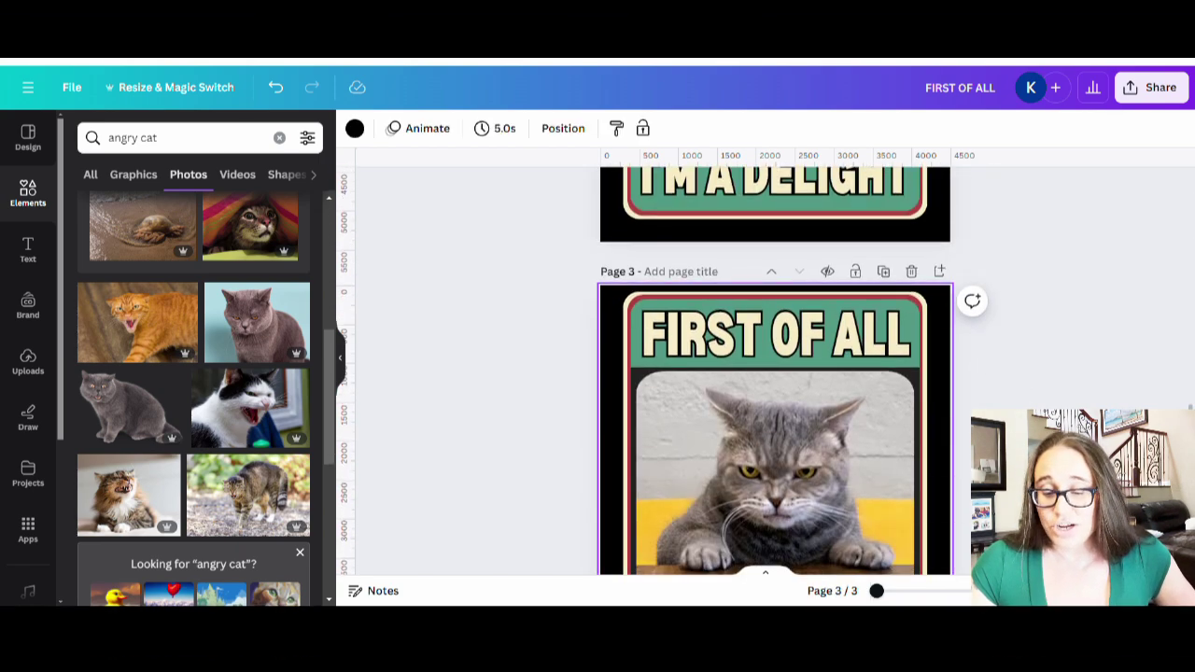
{"action": "scroll", "coordinate": [537, 435], "scroll_direction": "down", "scroll_amount": 2}
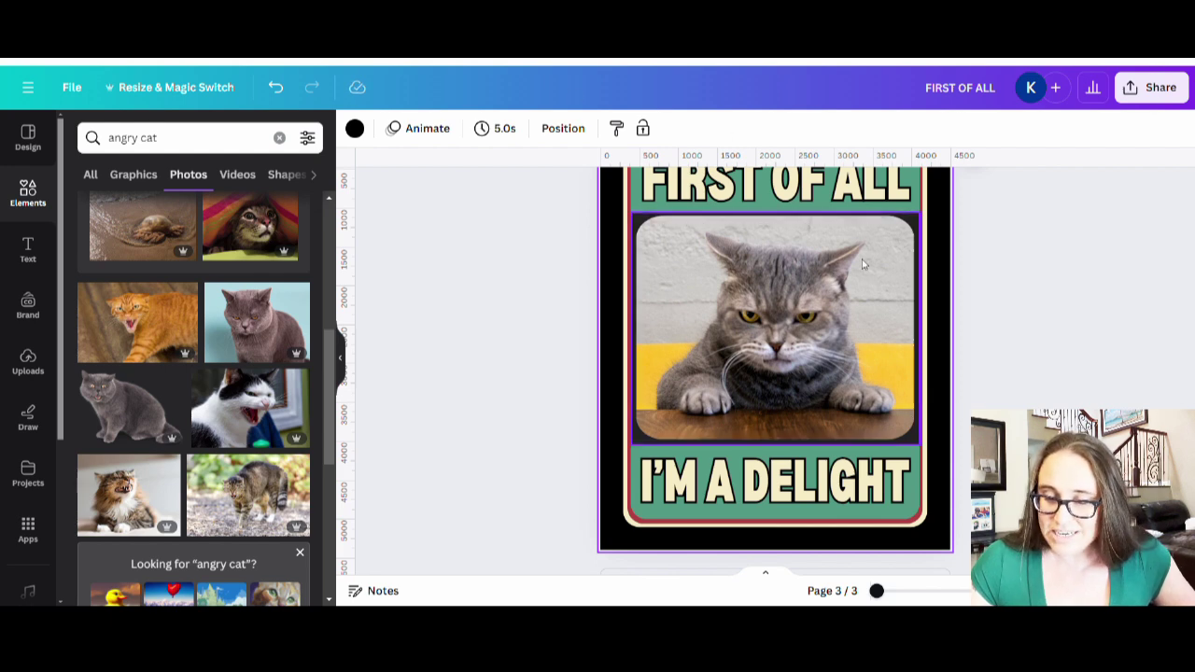
{"action": "scroll", "coordinate": [944, 293], "scroll_direction": "up", "scroll_amount": 2}
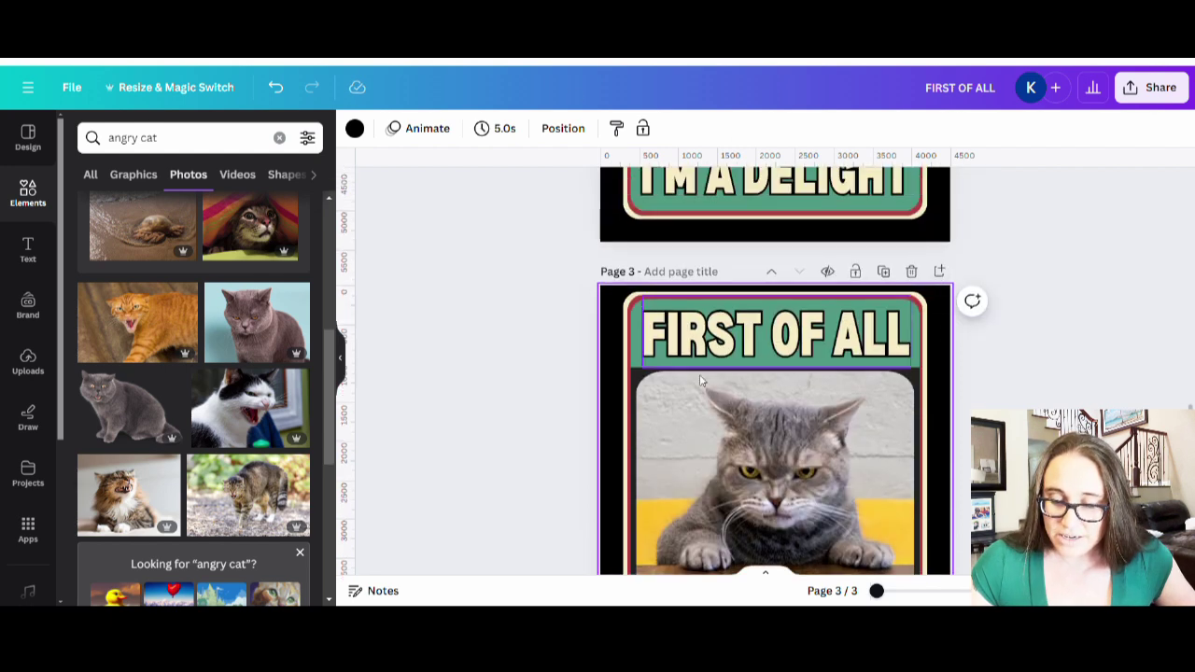
- Recolour the frame around page 3's cat photo to dark navy #213952
{"action": "left_click", "coordinate": [635, 378]}
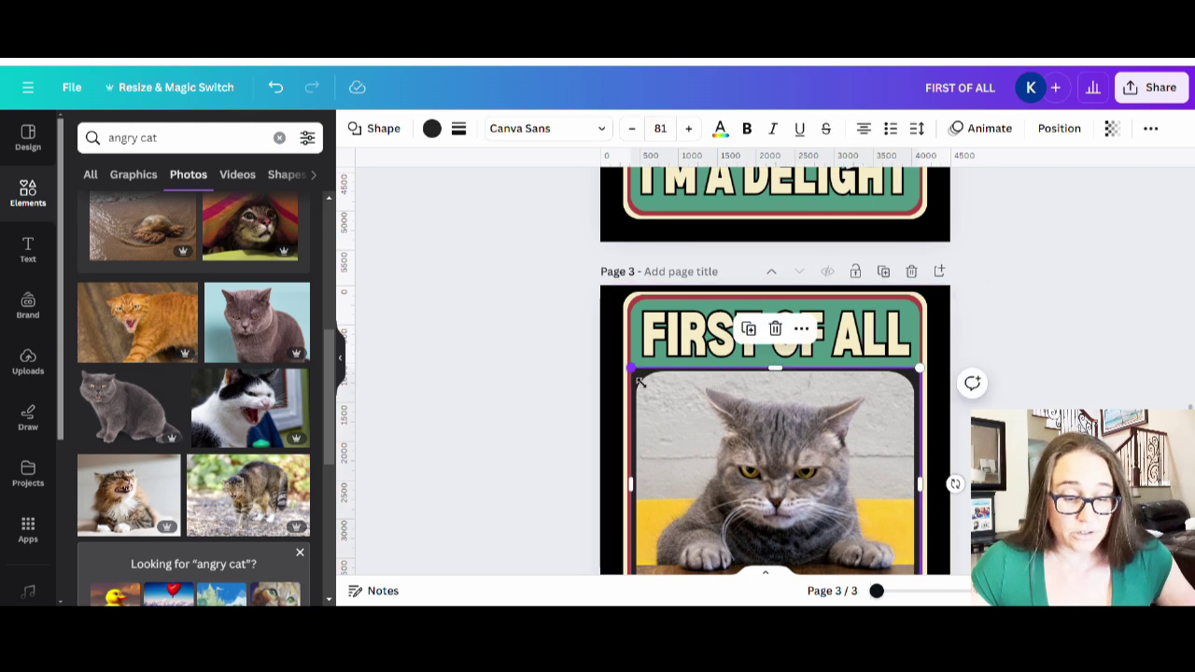
{"action": "left_click", "coordinate": [431, 128]}
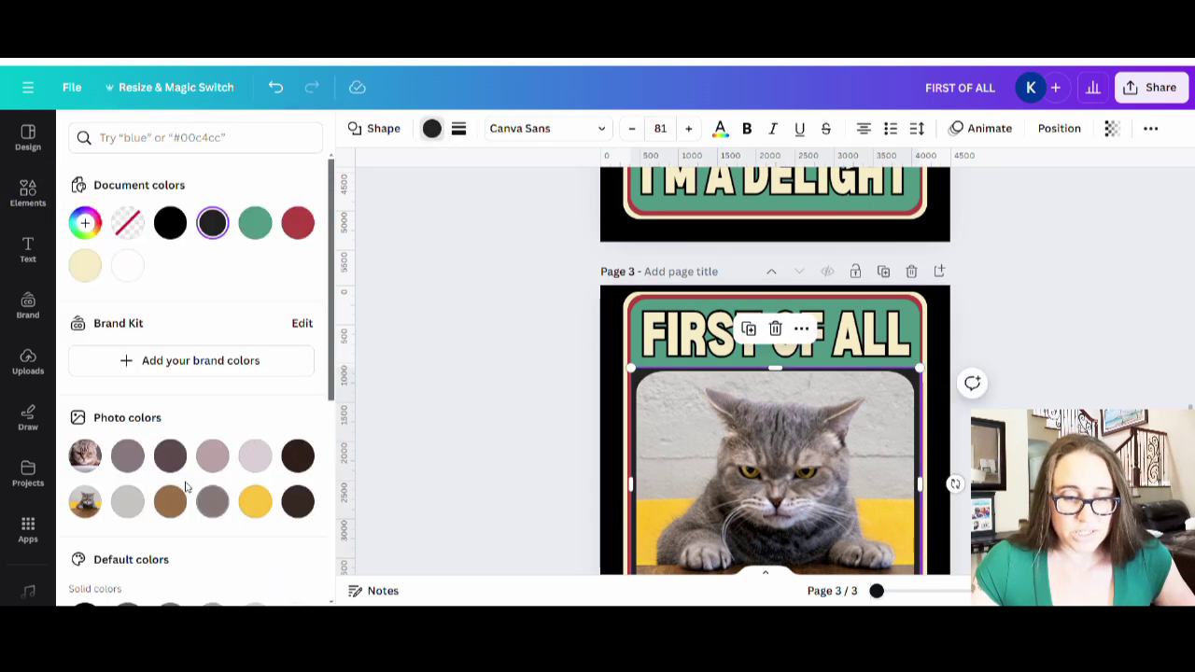
{"action": "scroll", "coordinate": [233, 280], "scroll_direction": "down", "scroll_amount": 2}
{"action": "scroll", "coordinate": [249, 205], "scroll_direction": "up", "scroll_amount": 2}
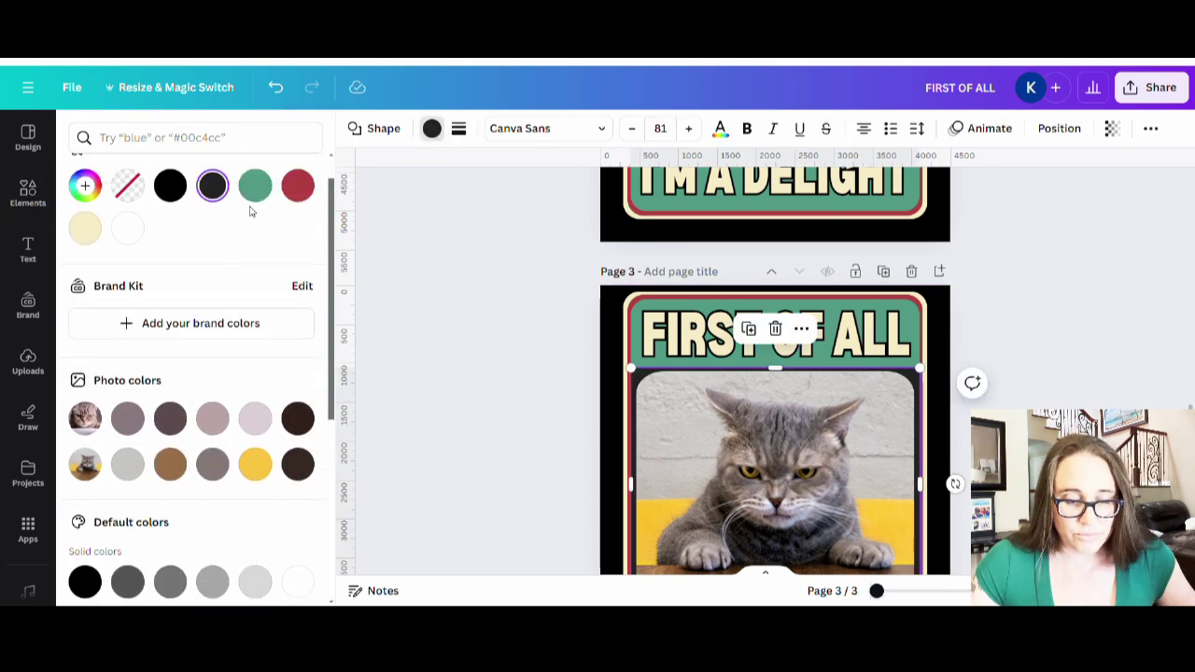
{"action": "left_click", "coordinate": [254, 221]}
{"action": "left_click", "coordinate": [85, 222]}
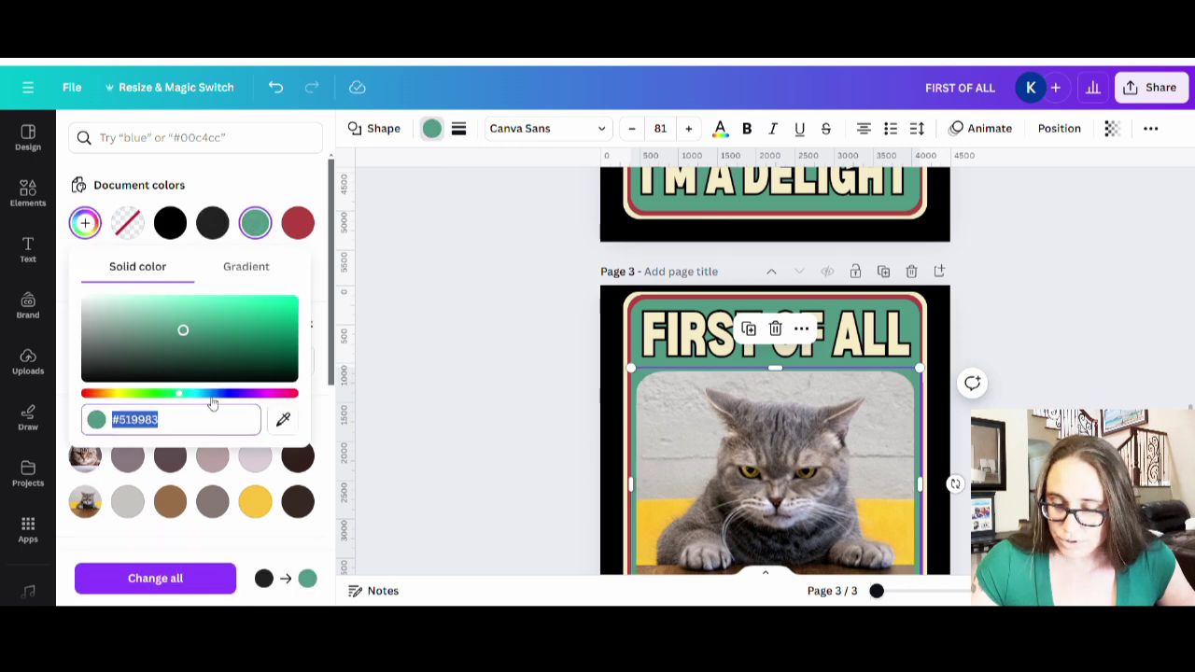
{"action": "left_click", "coordinate": [205, 398]}
{"action": "left_click_drag", "start_coordinate": [208, 402], "coordinate": [213, 403]}
{"action": "left_click", "coordinate": [211, 358]}
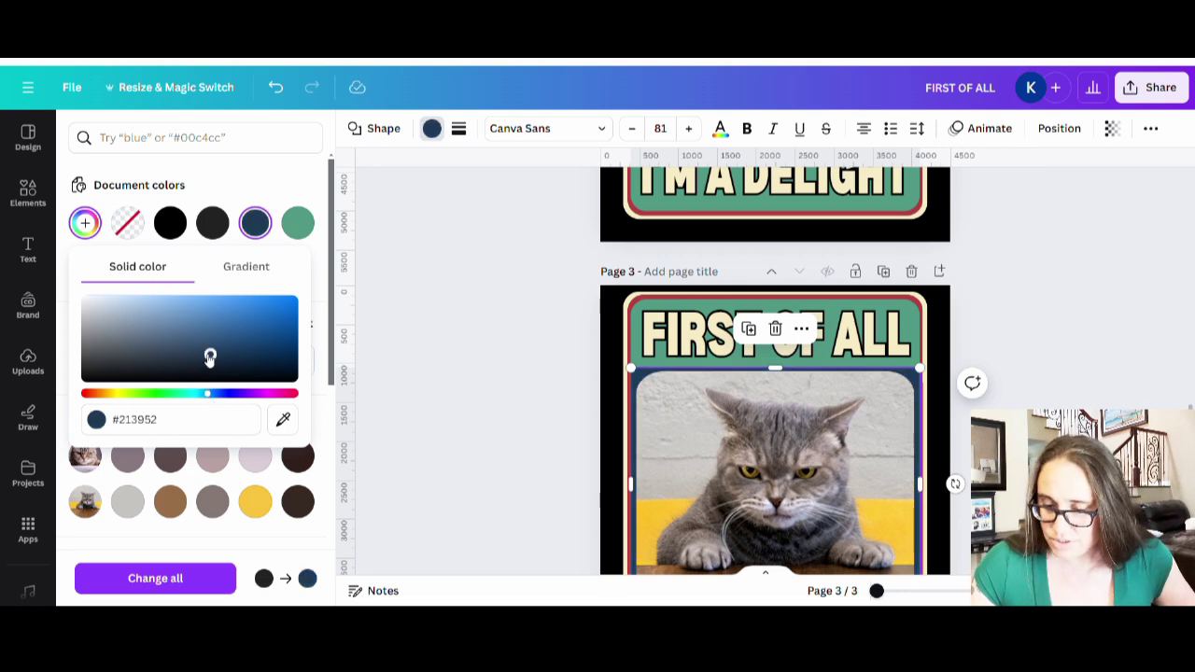
{"action": "left_click", "coordinate": [1013, 366]}
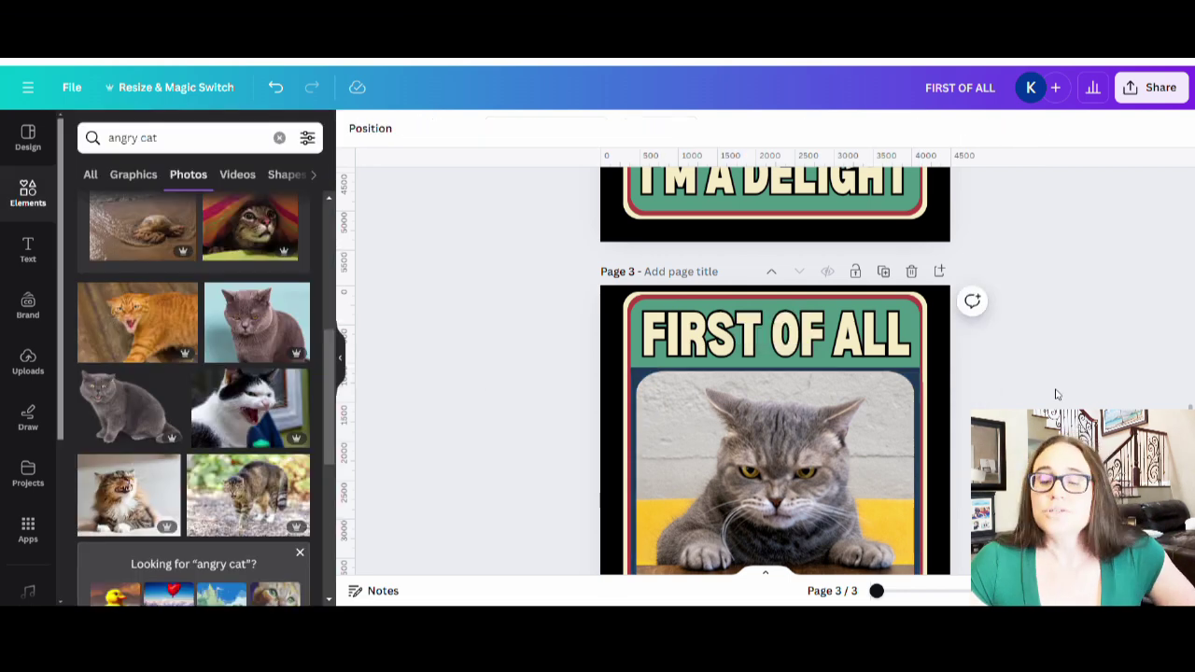
{"action": "scroll", "coordinate": [1056, 394], "scroll_direction": "down", "scroll_amount": 2}
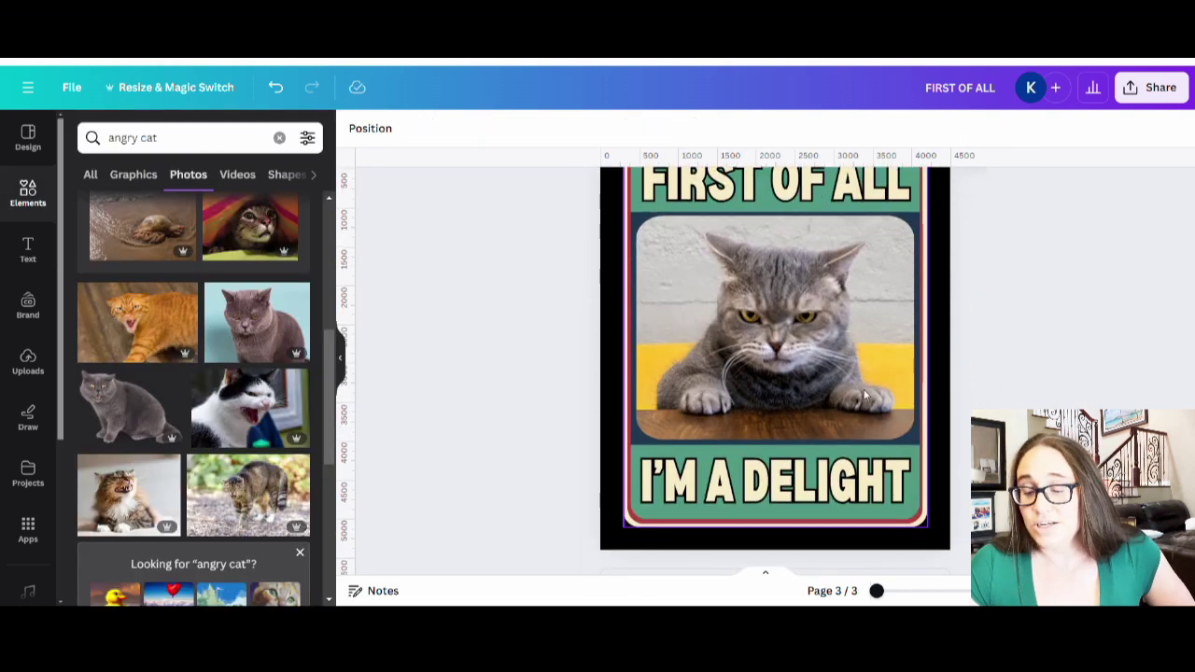
{"action": "scroll", "coordinate": [1009, 394], "scroll_direction": "up", "scroll_amount": 1}
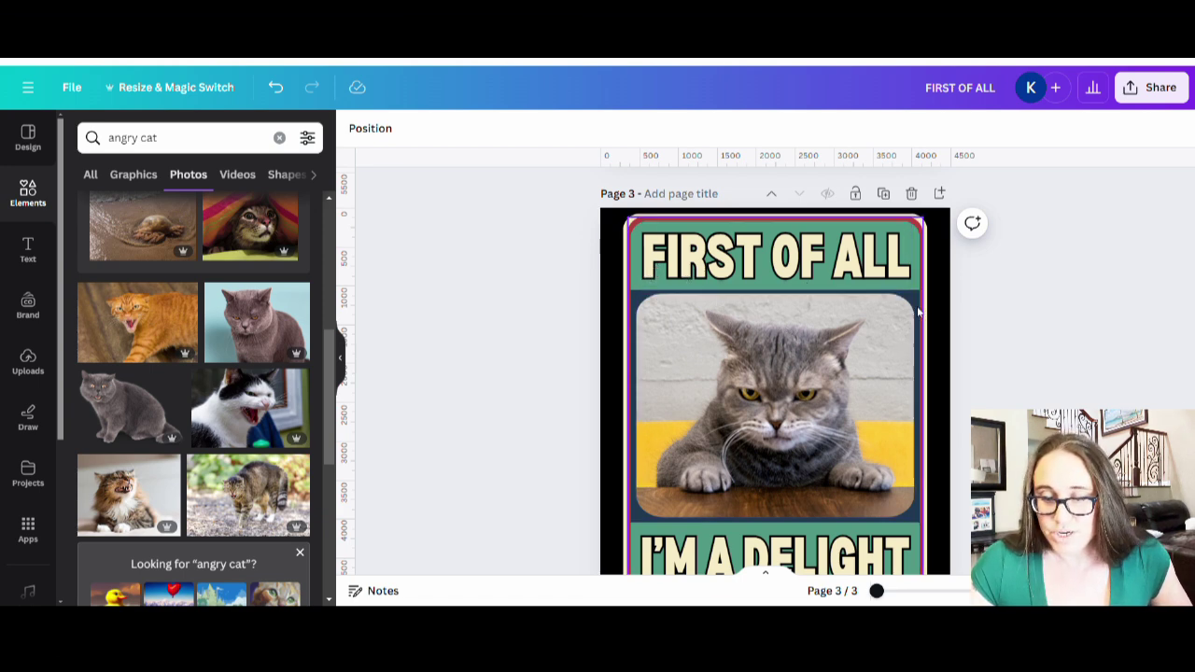
- Set the FIRST OF ALL and I'M A DELIGHT text effect colours to the same dark blue
{"action": "left_click", "coordinate": [892, 252]}
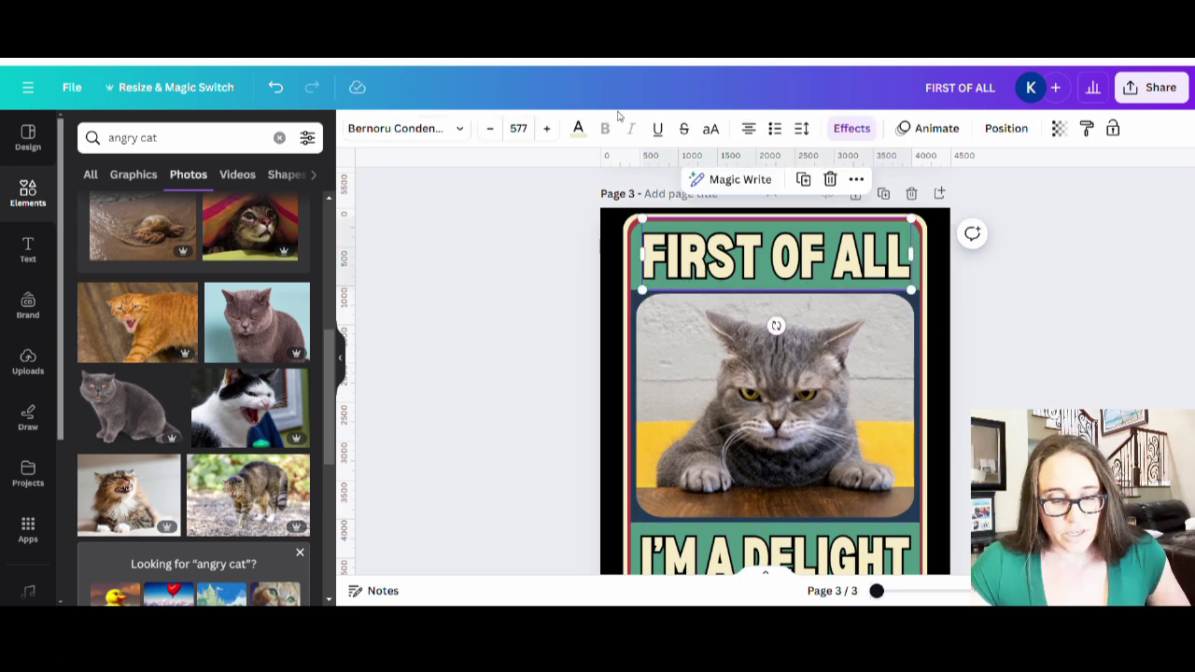
{"action": "left_click", "coordinate": [852, 128]}
{"action": "left_click", "coordinate": [297, 464]}
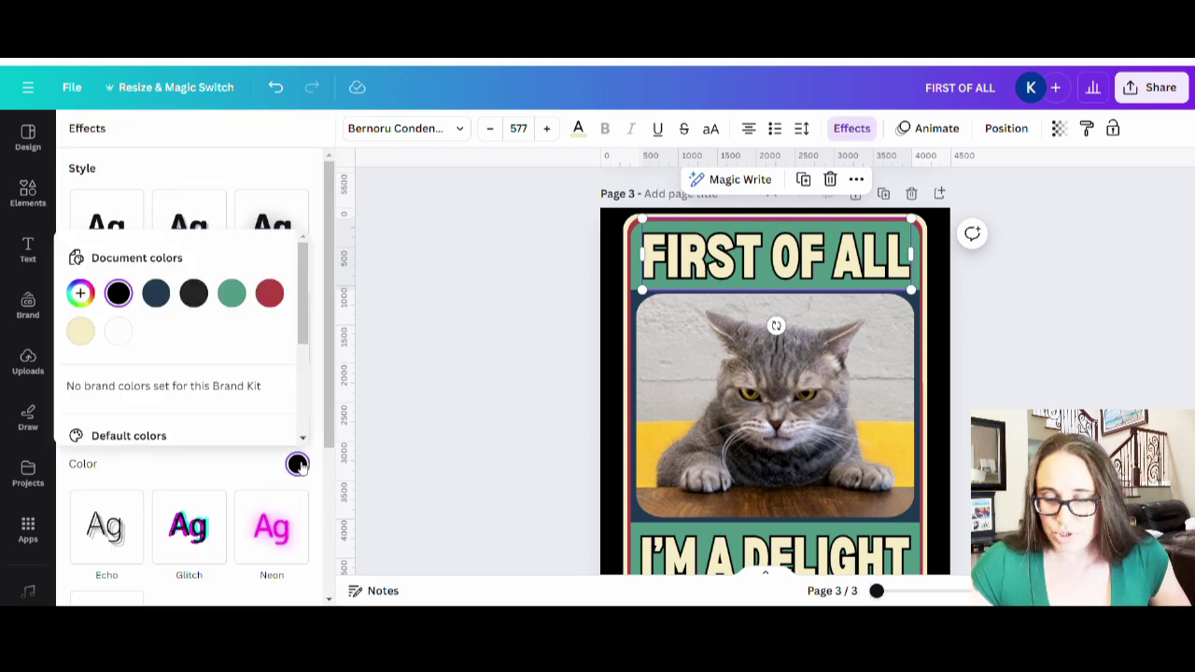
{"action": "left_click", "coordinate": [156, 295]}
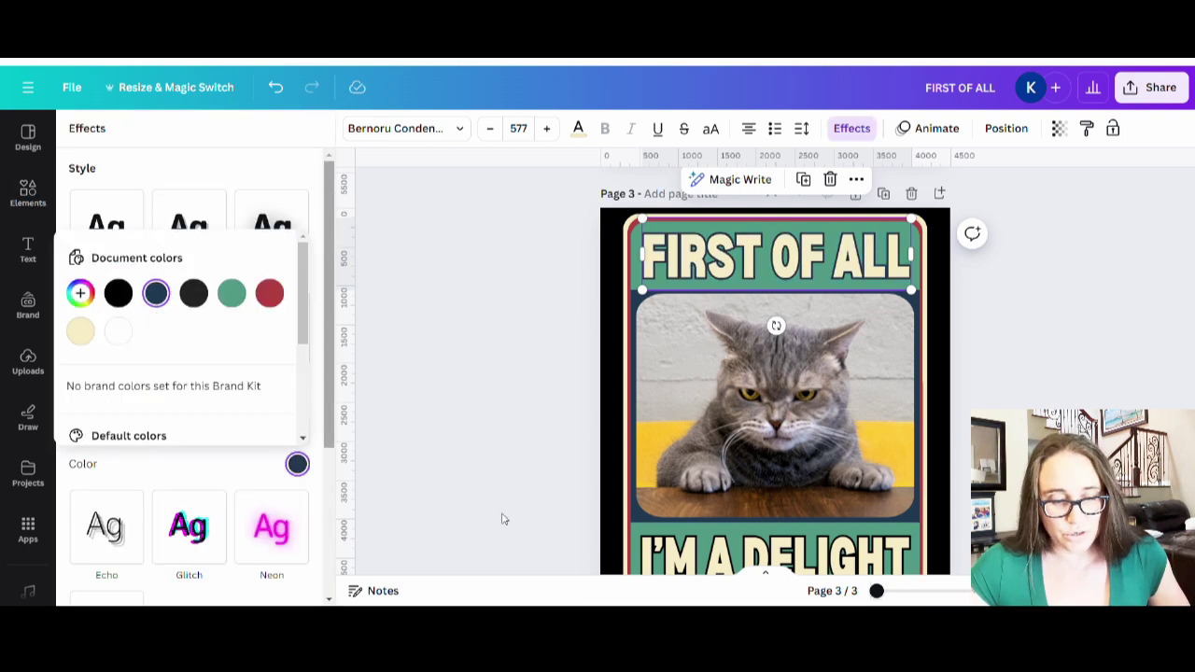
{"action": "left_click", "coordinate": [675, 555]}
{"action": "left_click", "coordinate": [297, 464]}
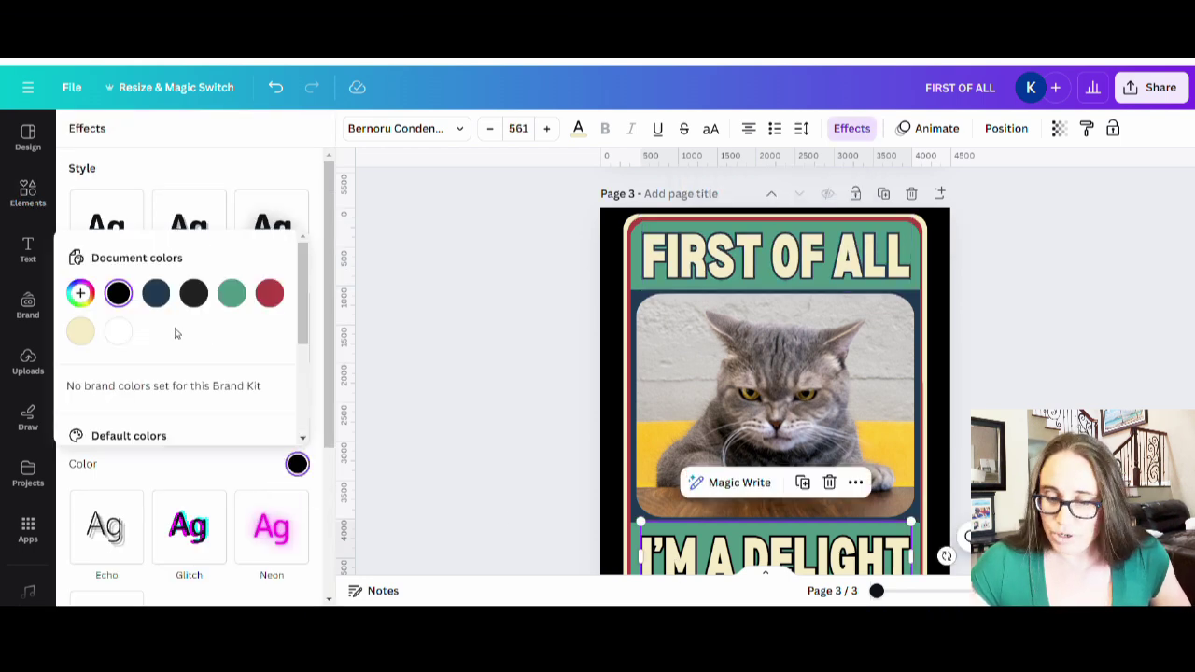
{"action": "left_click", "coordinate": [156, 295]}
{"action": "left_click", "coordinate": [536, 338]}
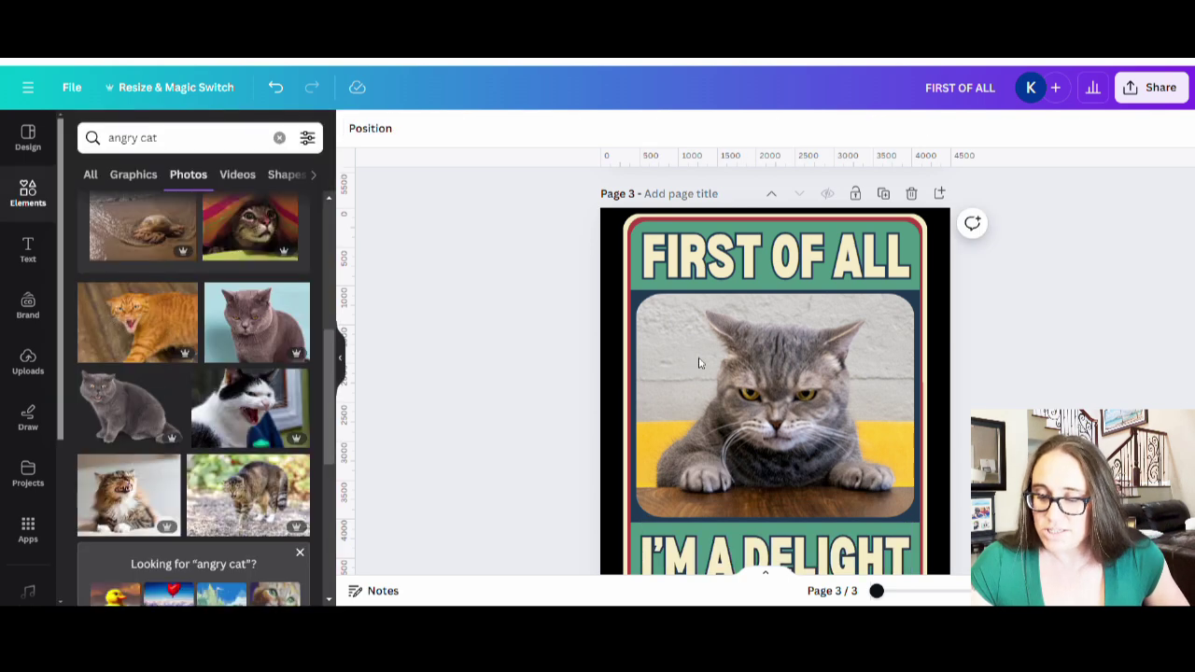
{"action": "scroll", "coordinate": [1107, 376], "scroll_direction": "down", "scroll_amount": 3}
{"action": "scroll", "coordinate": [1106, 376], "scroll_direction": "up", "scroll_amount": 2}
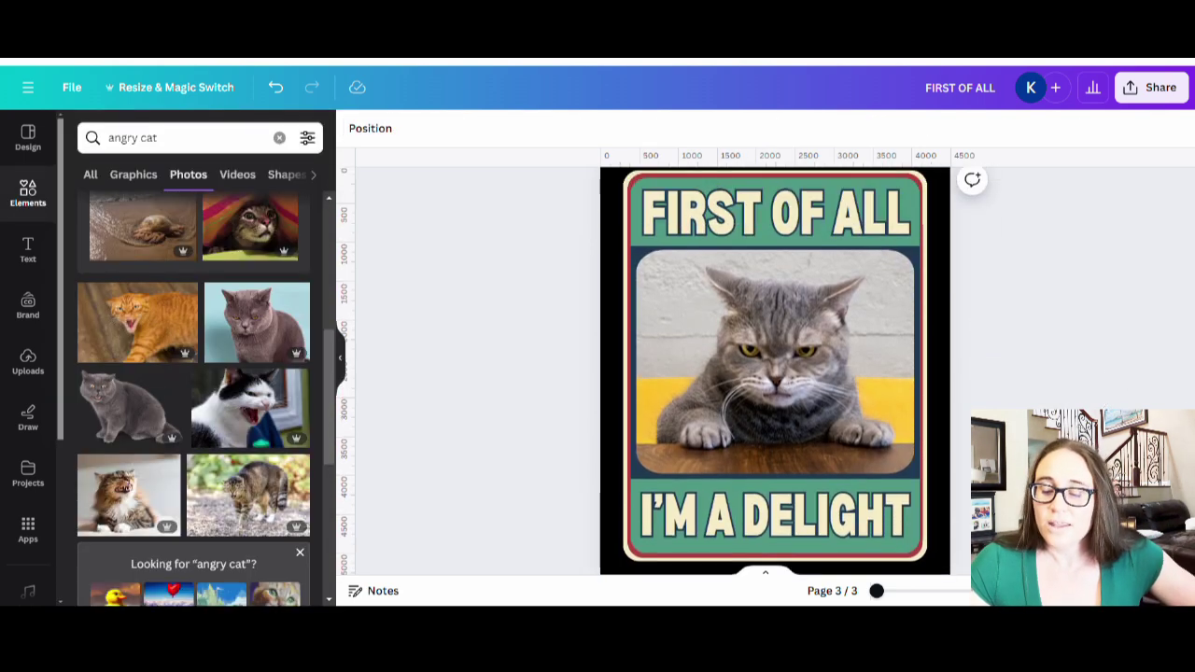
{"action": "scroll", "coordinate": [1027, 293], "scroll_direction": "down", "scroll_amount": 2}
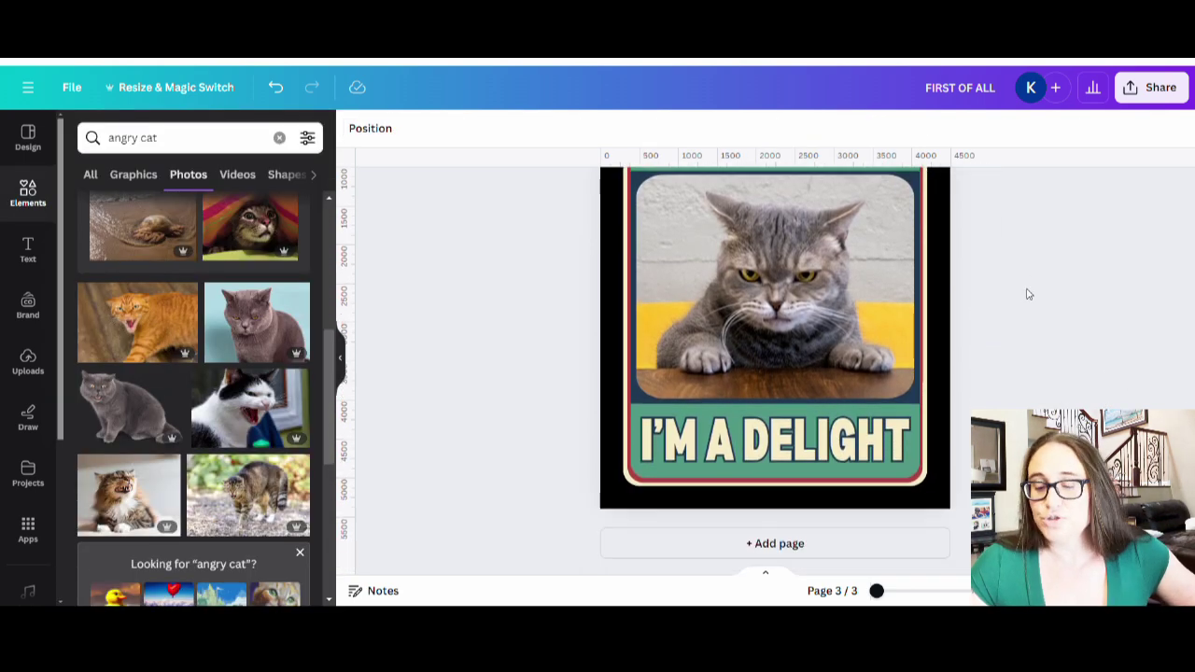
{"action": "scroll", "coordinate": [1022, 296], "scroll_direction": "up", "scroll_amount": 3}
{"action": "scroll", "coordinate": [1014, 302], "scroll_direction": "down", "scroll_amount": 3}
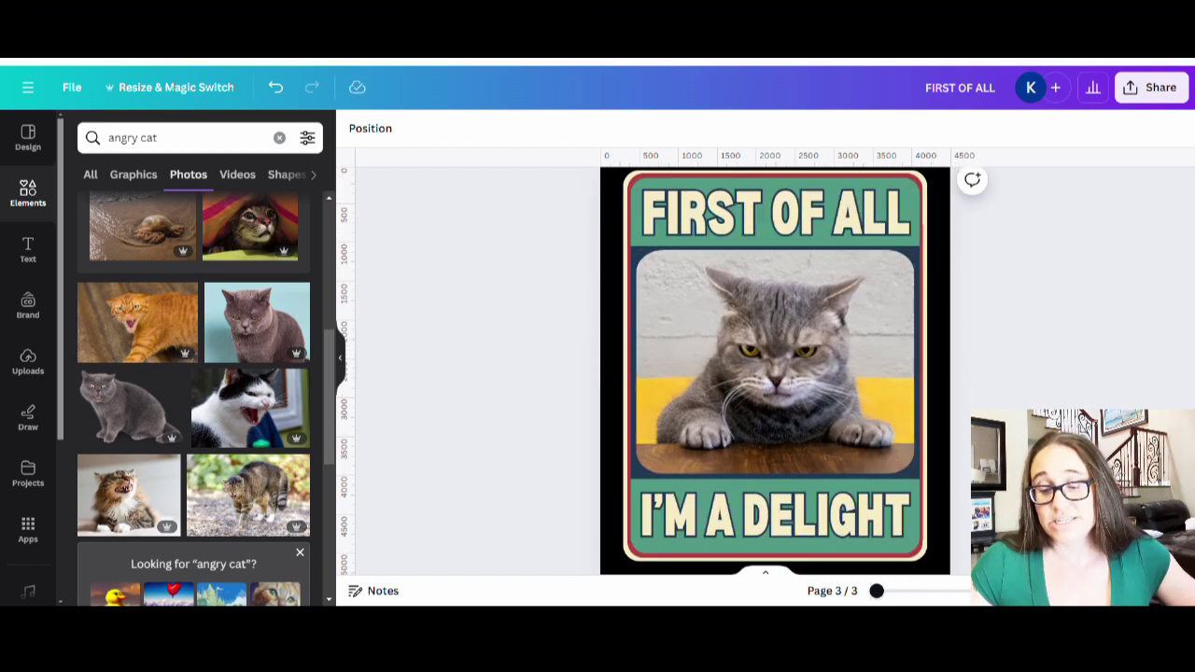
- Try white, grey and dark grey backgrounds on page 3, then settle on black
{"action": "left_click", "coordinate": [942, 462]}
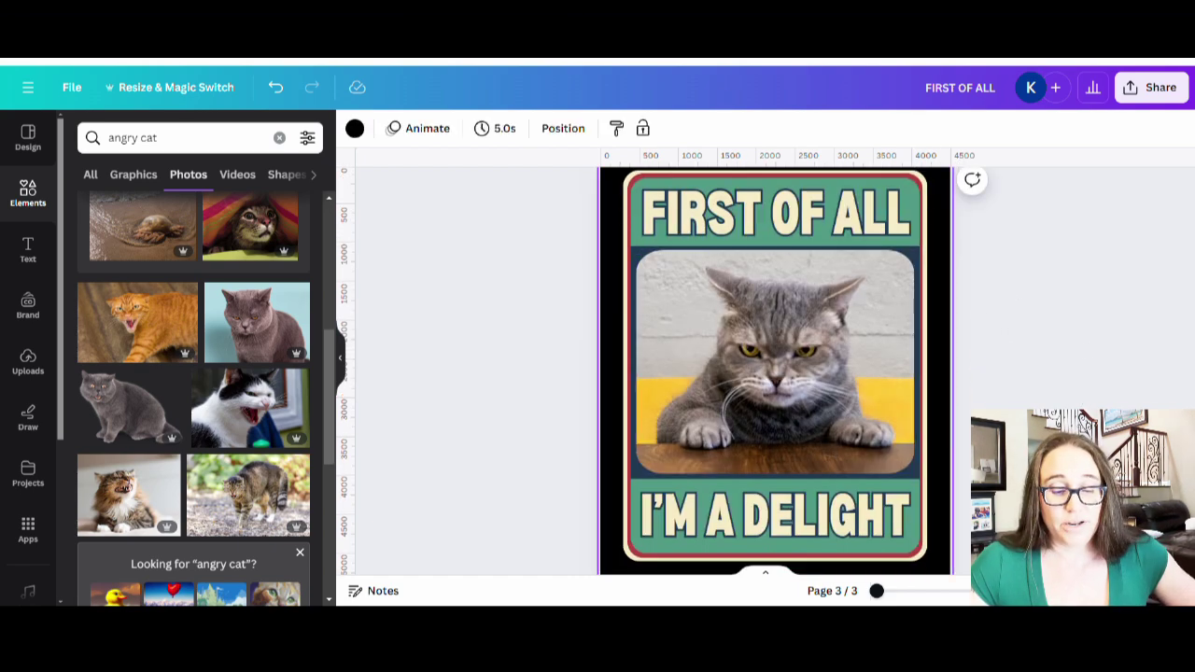
{"action": "left_click", "coordinate": [354, 128]}
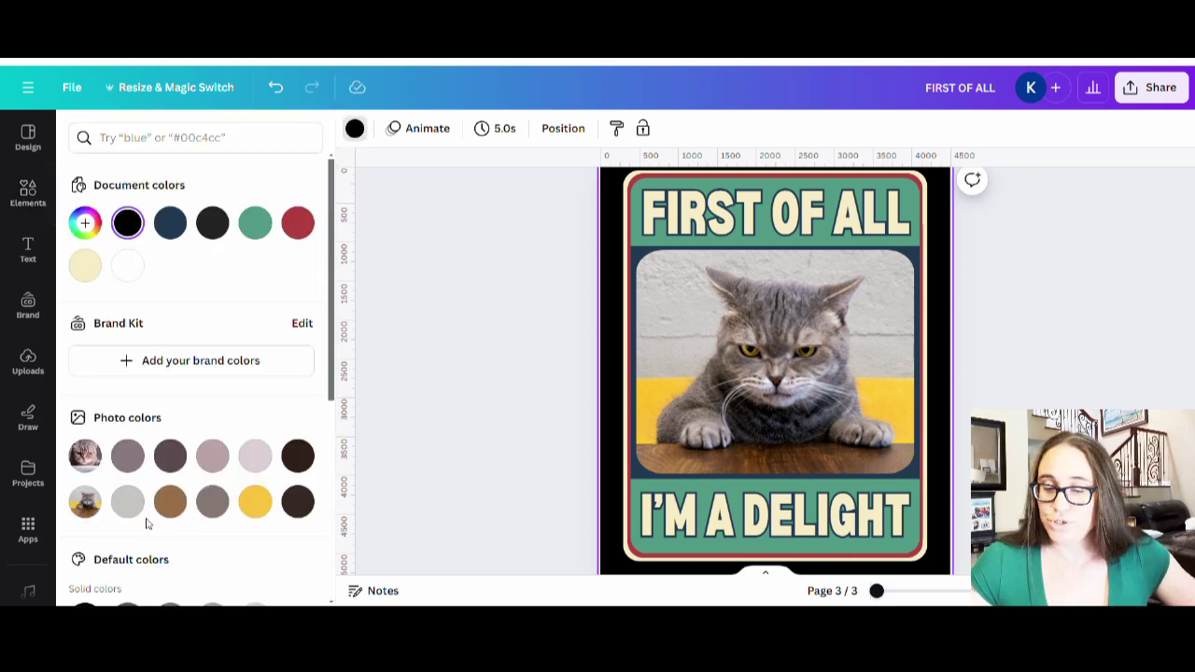
{"action": "scroll", "coordinate": [321, 528], "scroll_direction": "down", "scroll_amount": 2}
{"action": "left_click", "coordinate": [299, 467]}
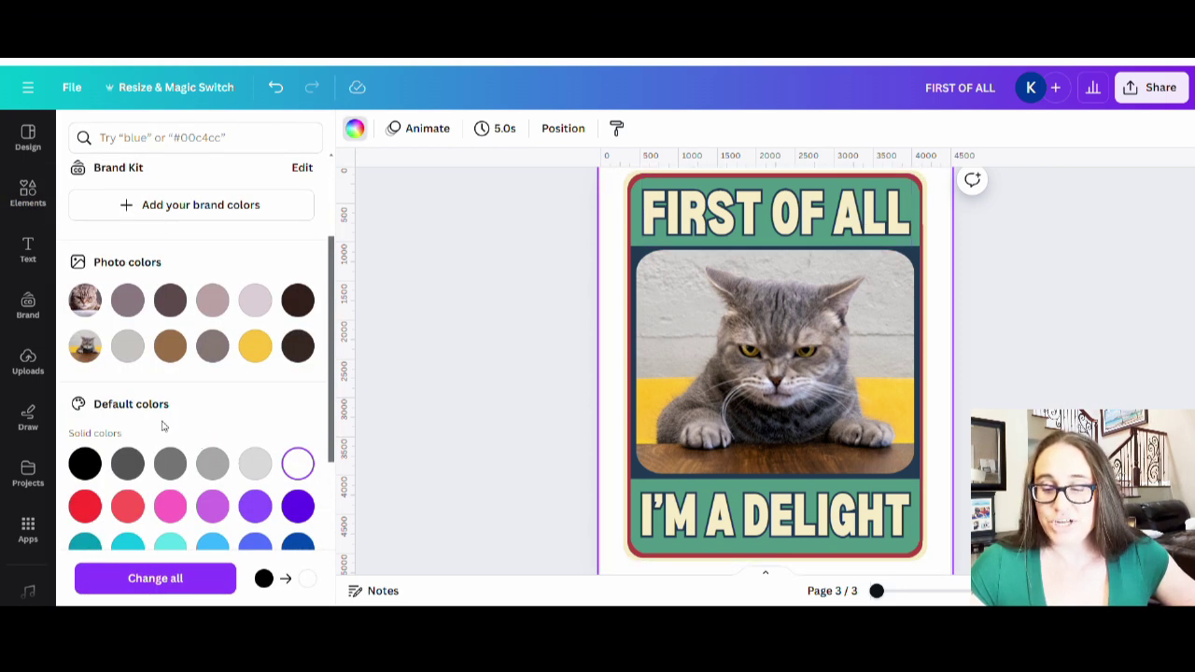
{"action": "scroll", "coordinate": [199, 422], "scroll_direction": "down", "scroll_amount": 1}
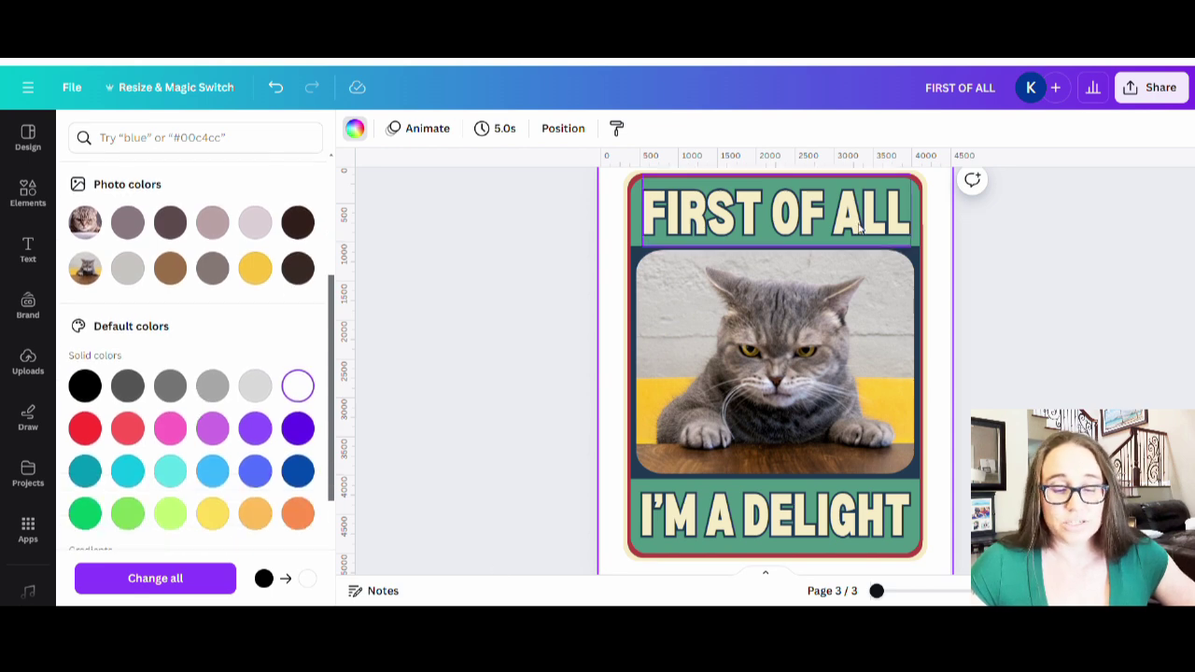
{"action": "left_click", "coordinate": [212, 396]}
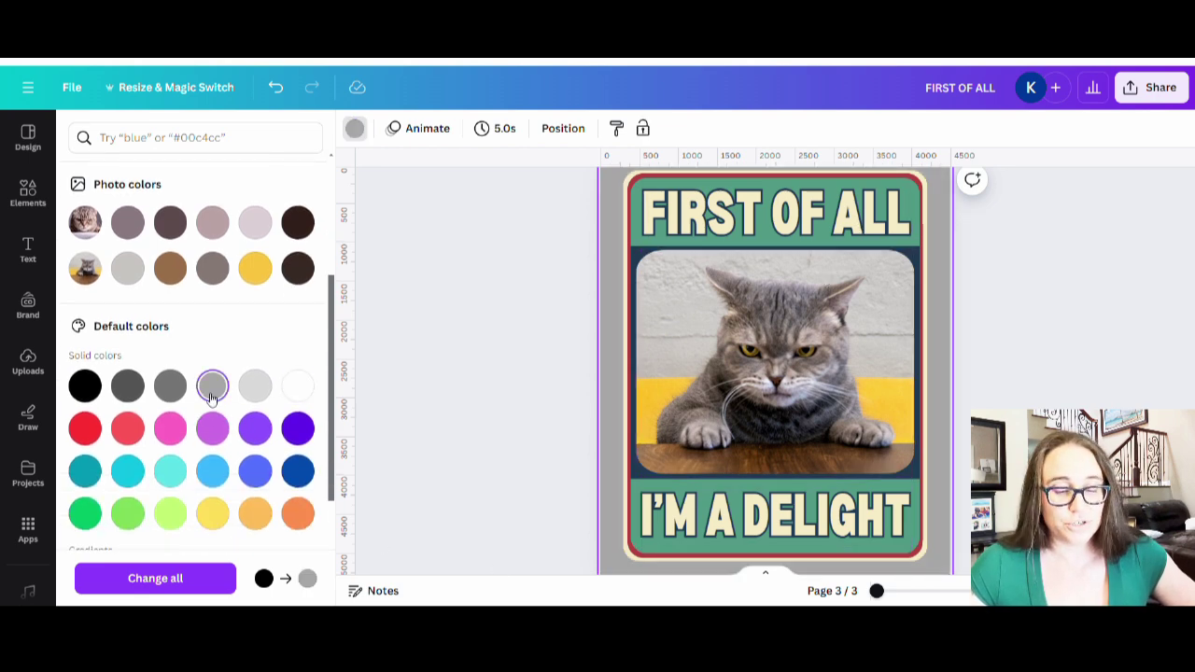
{"action": "left_click", "coordinate": [130, 388]}
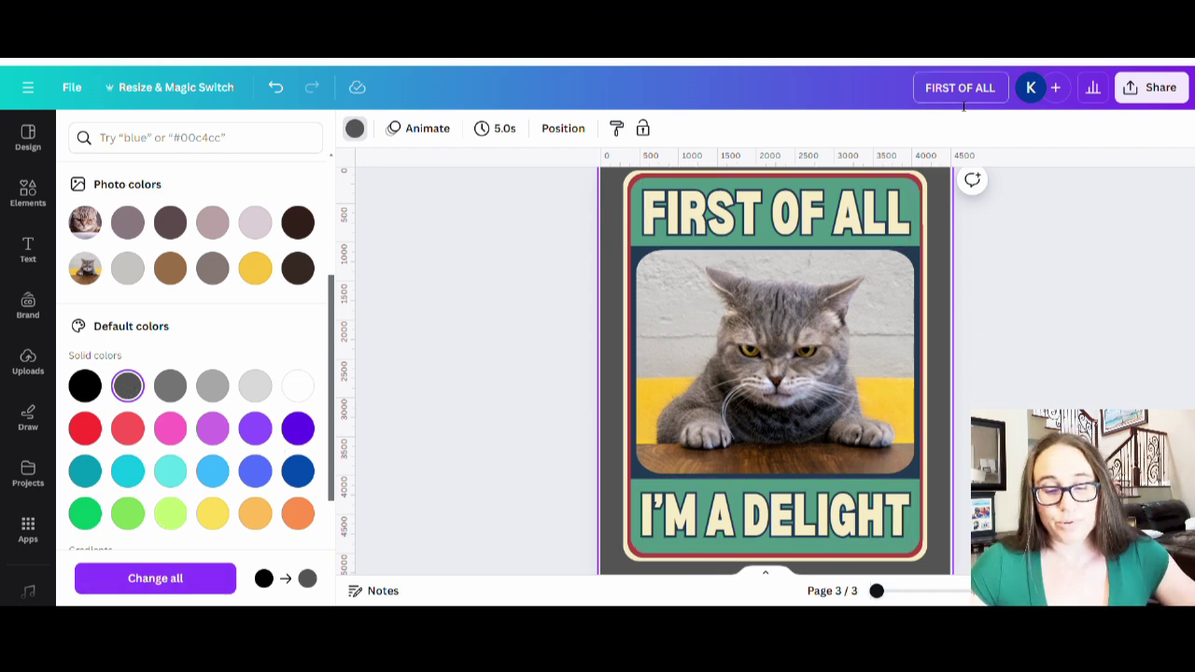
{"action": "left_click", "coordinate": [298, 385]}
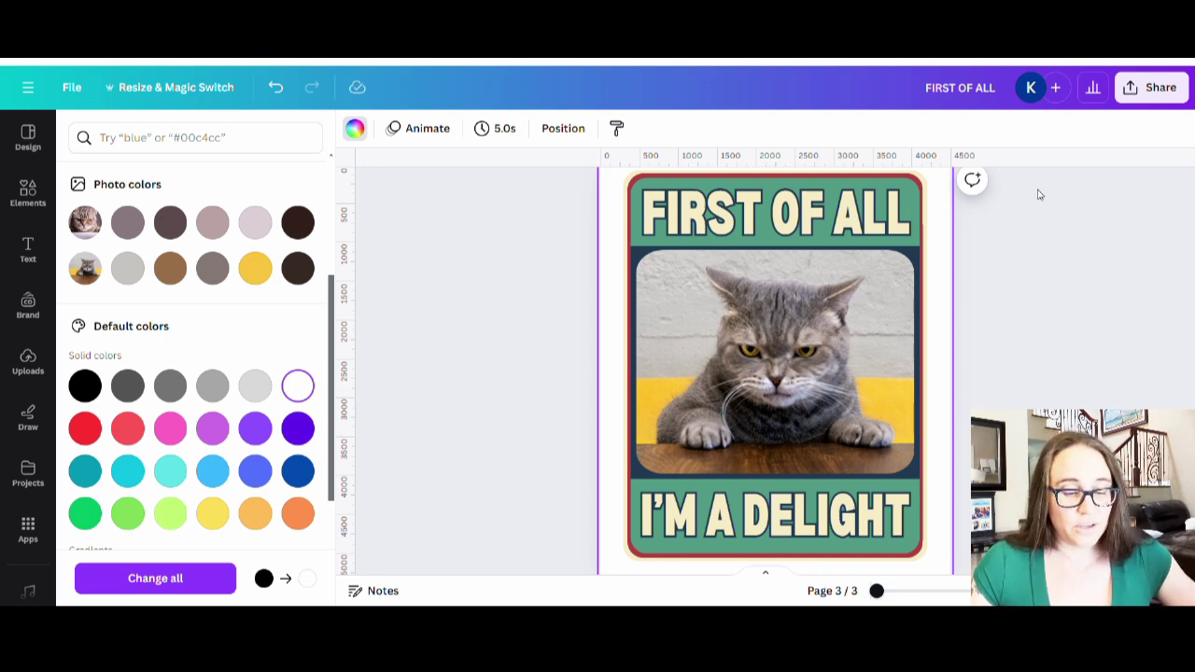
{"action": "left_click", "coordinate": [85, 385]}
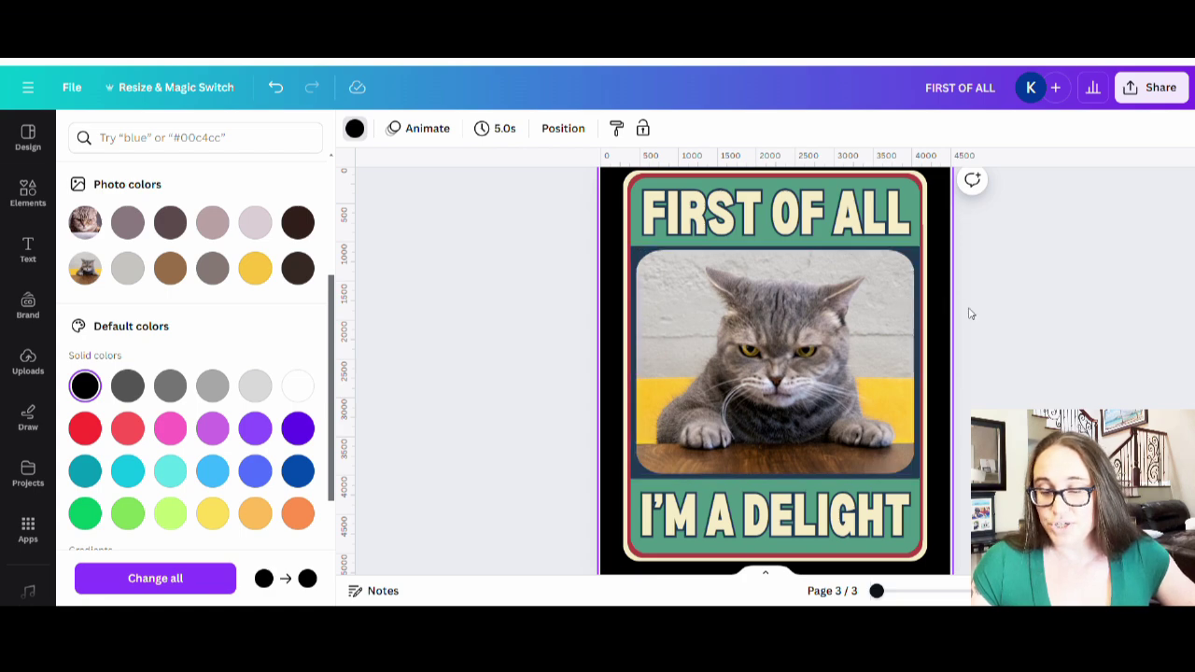
{"action": "left_click", "coordinate": [969, 312]}
{"action": "scroll", "coordinate": [1036, 365], "scroll_direction": "up", "scroll_amount": 5}
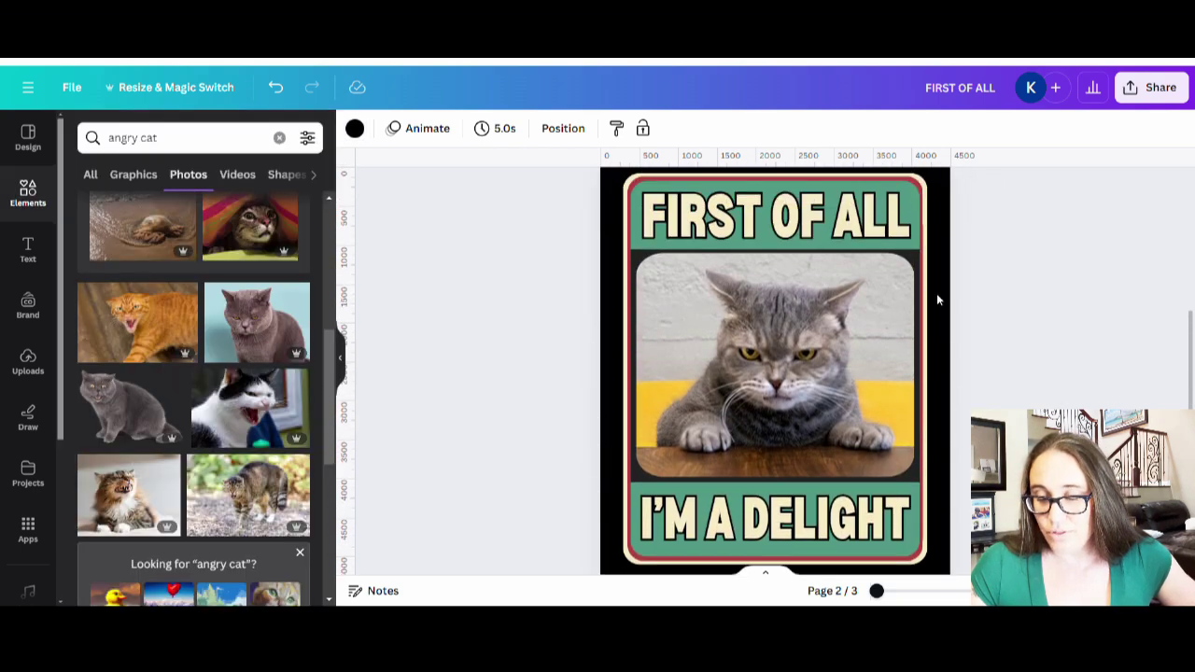
{"action": "scroll", "coordinate": [922, 262], "scroll_direction": "down", "scroll_amount": 5}
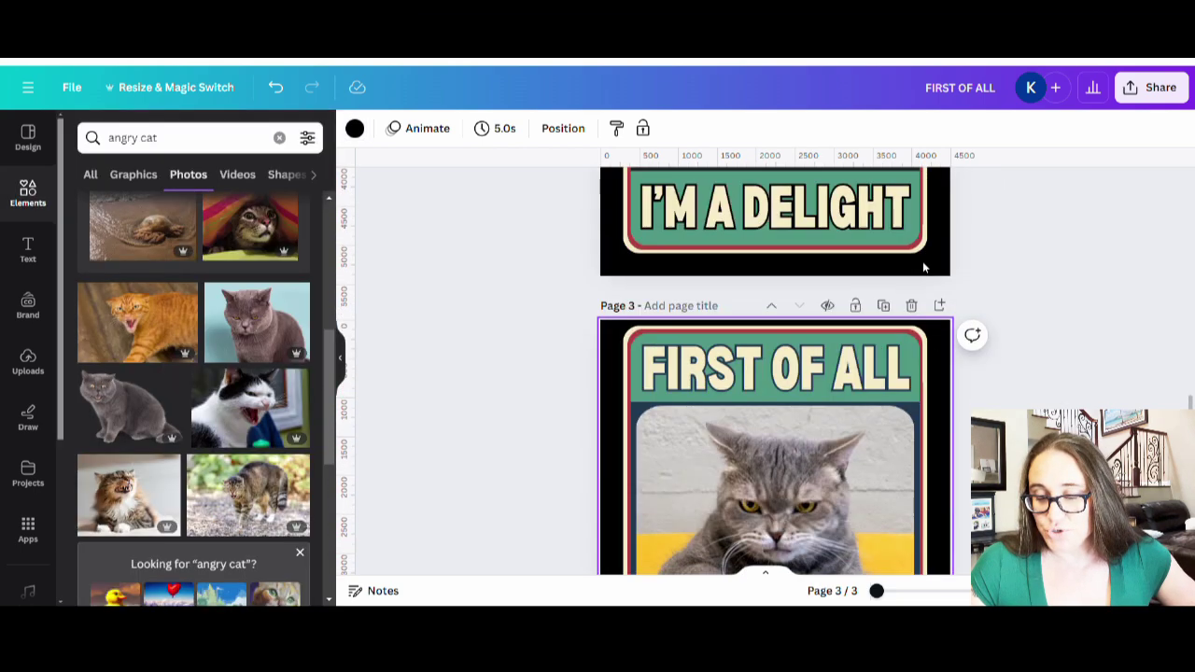
{"action": "scroll", "coordinate": [926, 294], "scroll_direction": "up", "scroll_amount": 3}
{"action": "scroll", "coordinate": [933, 297], "scroll_direction": "down", "scroll_amount": 3}
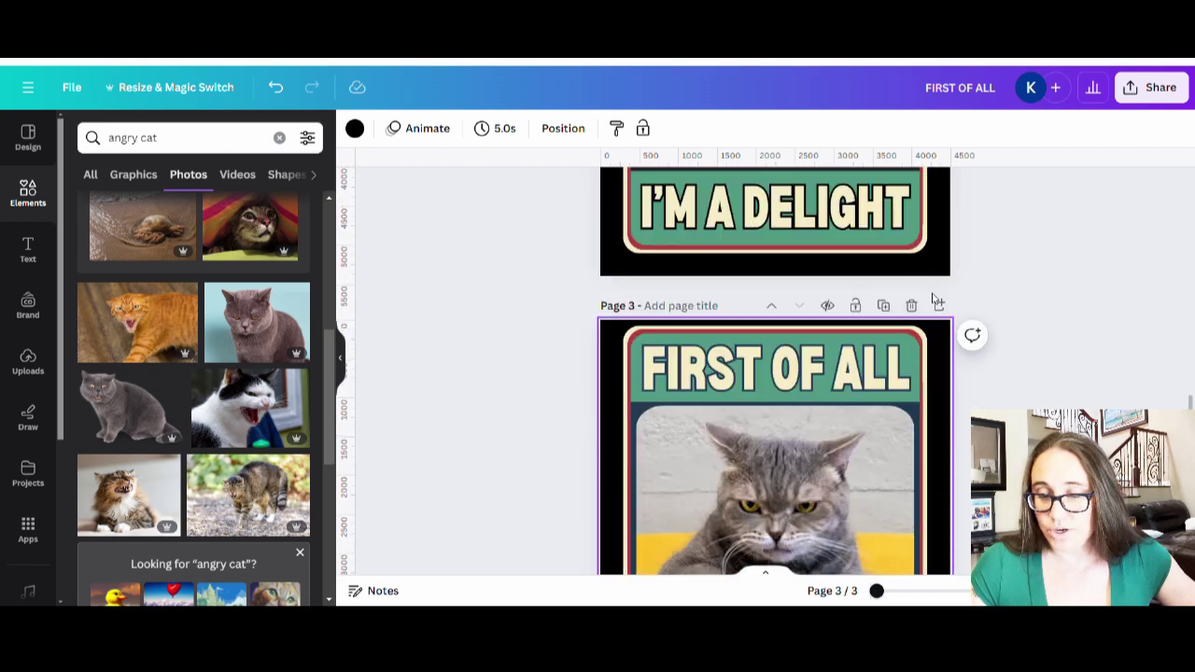
{"action": "scroll", "coordinate": [932, 328], "scroll_direction": "up", "scroll_amount": 4}
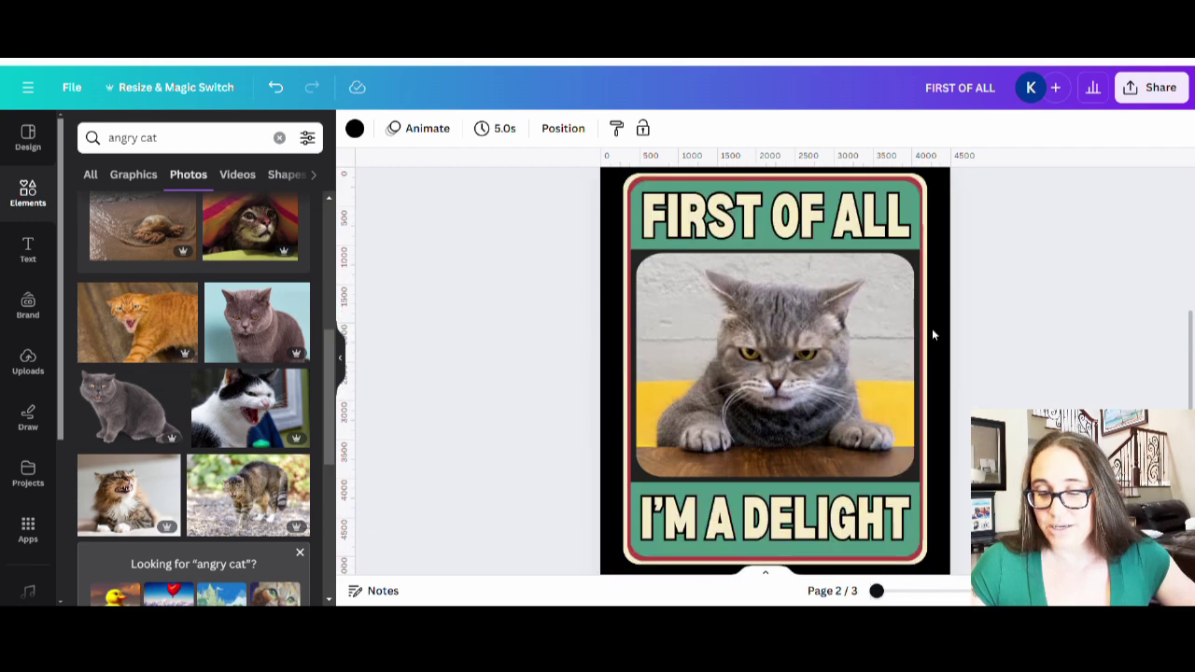
{"action": "scroll", "coordinate": [932, 329], "scroll_direction": "up", "scroll_amount": 5}
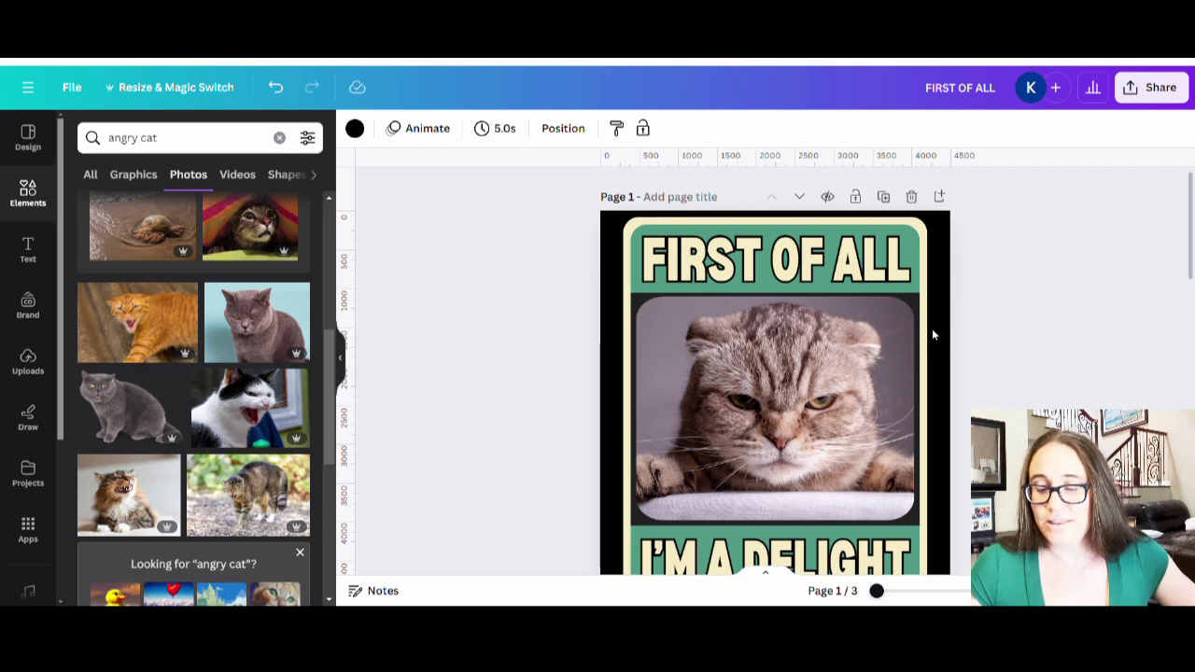
{"action": "scroll", "coordinate": [932, 329], "scroll_direction": "down", "scroll_amount": 5}
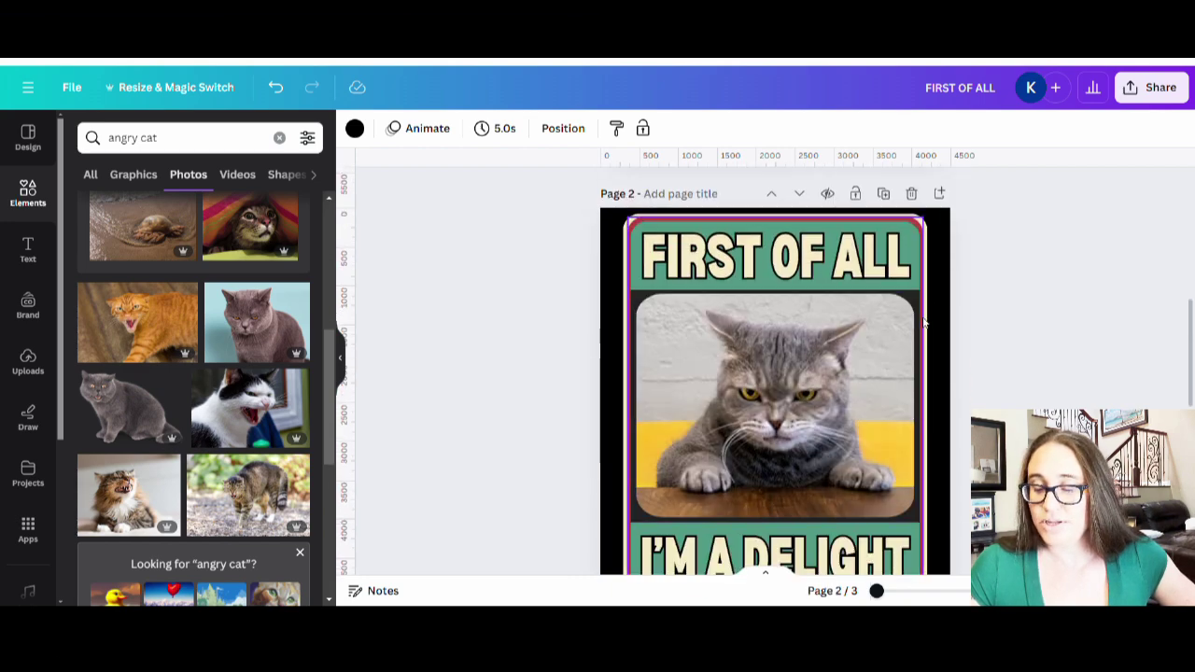
{"action": "scroll", "coordinate": [924, 322], "scroll_direction": "up", "scroll_amount": 5}
{"action": "scroll", "coordinate": [925, 308], "scroll_direction": "down", "scroll_amount": 6}
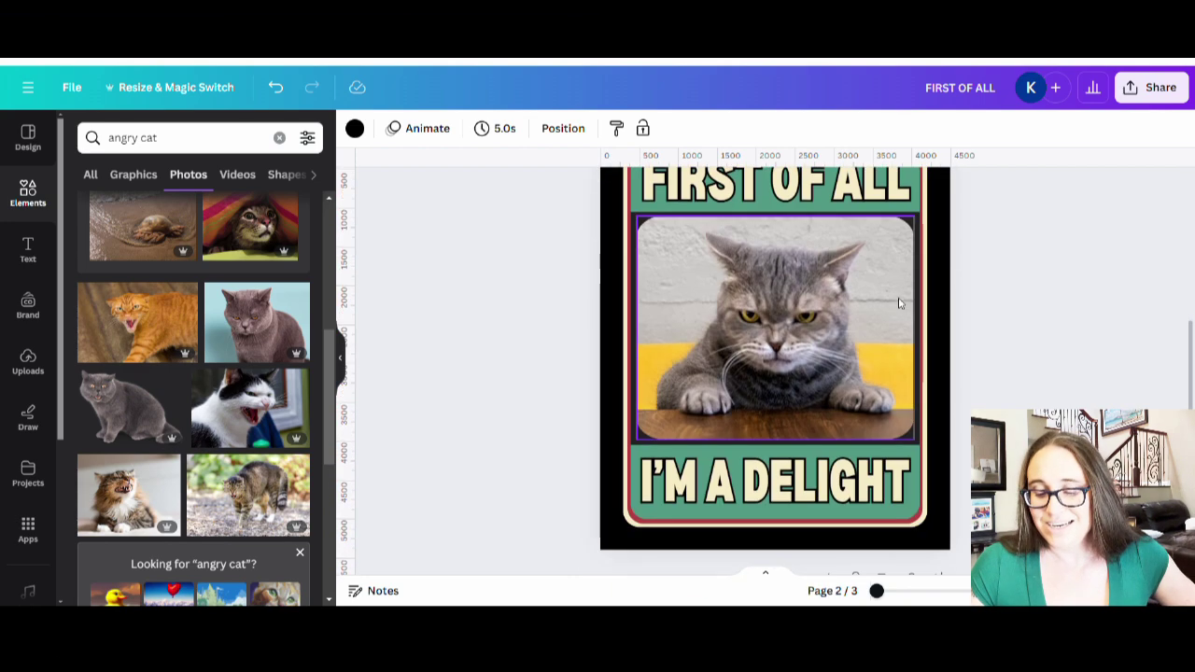
{"action": "scroll", "coordinate": [1019, 347], "scroll_direction": "down", "scroll_amount": 5}
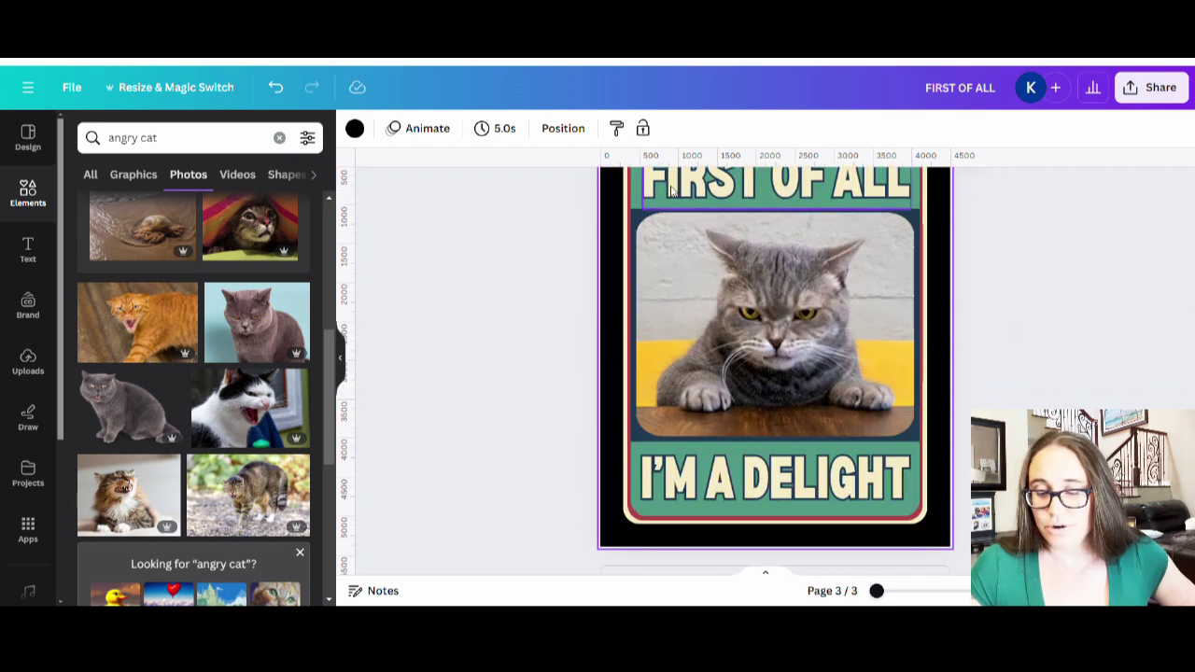
{"action": "scroll", "coordinate": [753, 499], "scroll_direction": "up", "scroll_amount": 5}
{"action": "scroll", "coordinate": [752, 420], "scroll_direction": "down", "scroll_amount": 1}
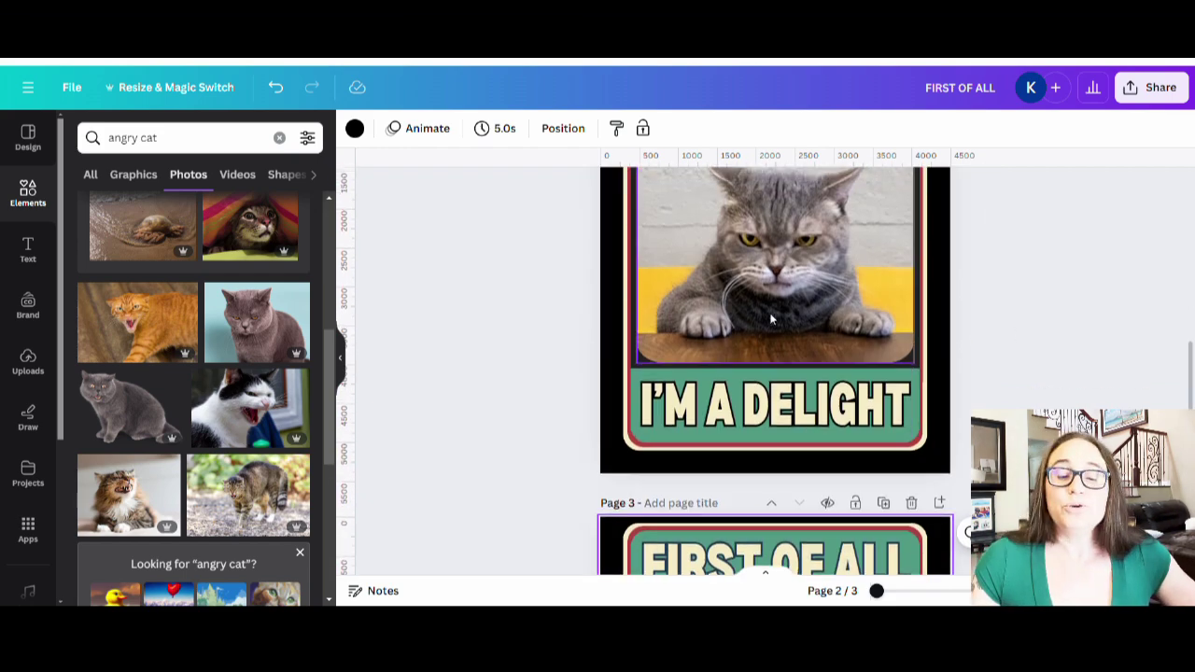
{"action": "scroll", "coordinate": [771, 319], "scroll_direction": "up", "scroll_amount": 2}
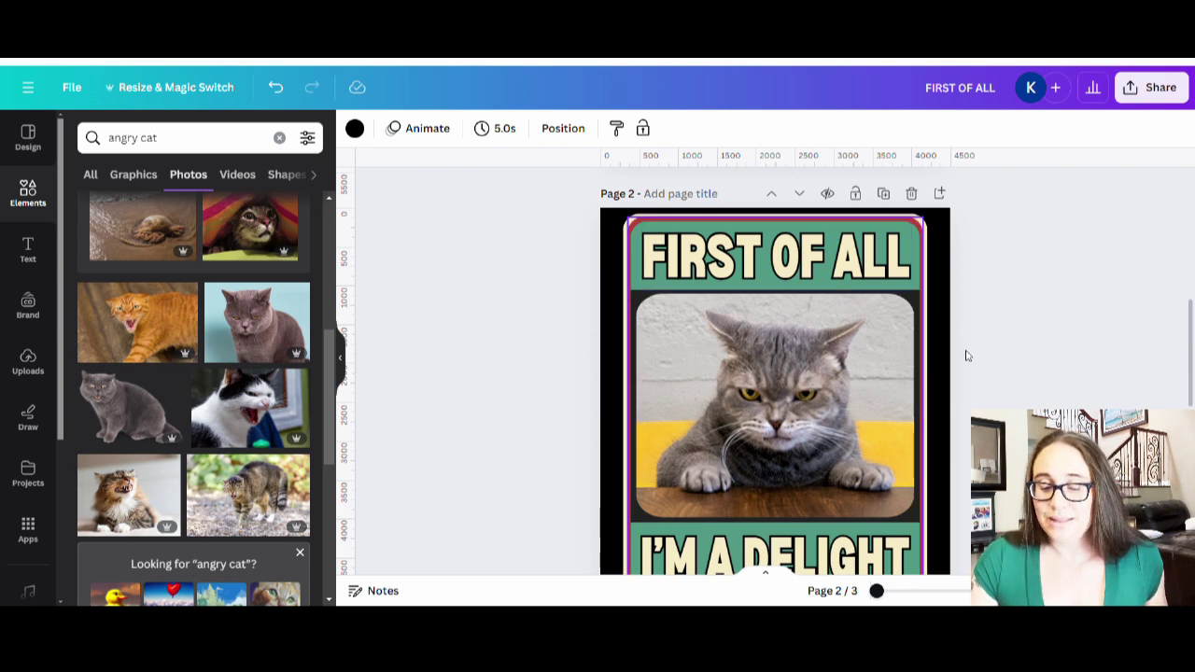
{"action": "scroll", "coordinate": [1034, 270], "scroll_direction": "down", "scroll_amount": 2}
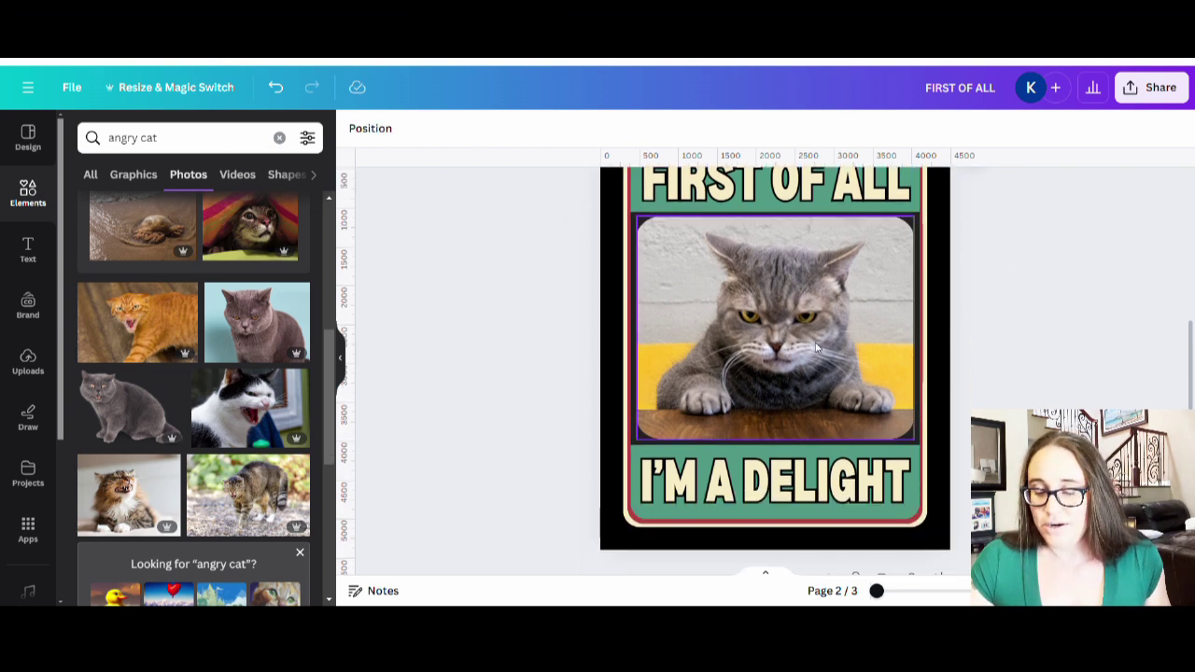
{"action": "scroll", "coordinate": [755, 315], "scroll_direction": "up", "scroll_amount": 3}
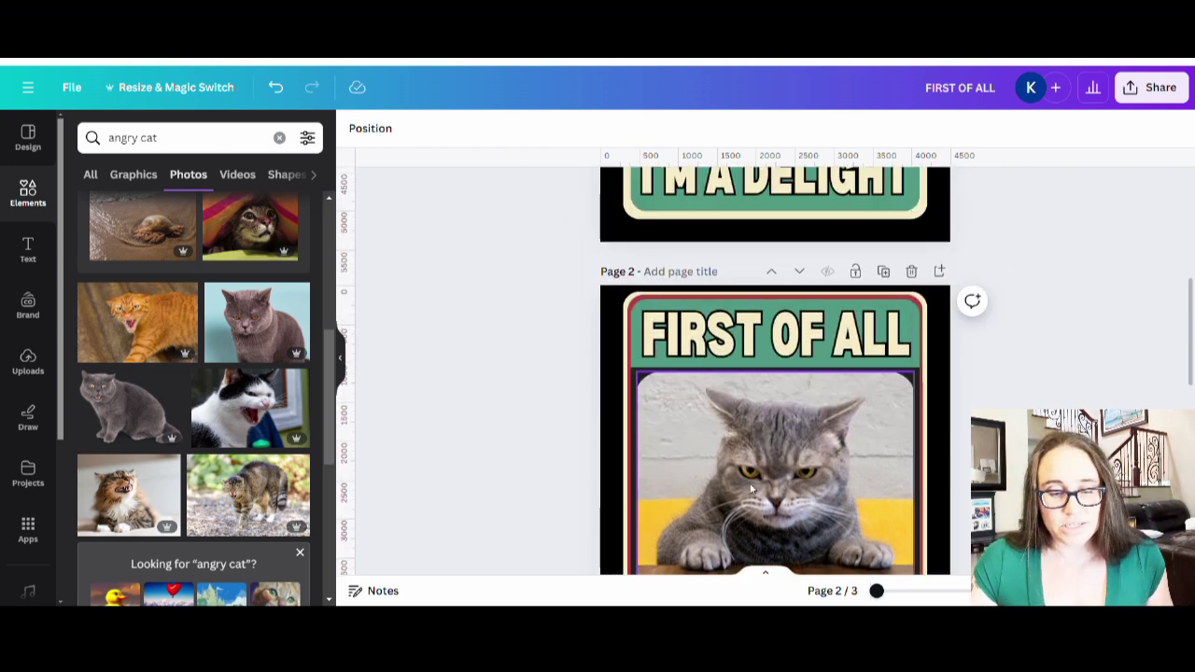
- Raise the grey cat photo's Sharpness to about 34 under Edit image's Adjust settings
{"action": "left_click", "coordinate": [752, 489]}
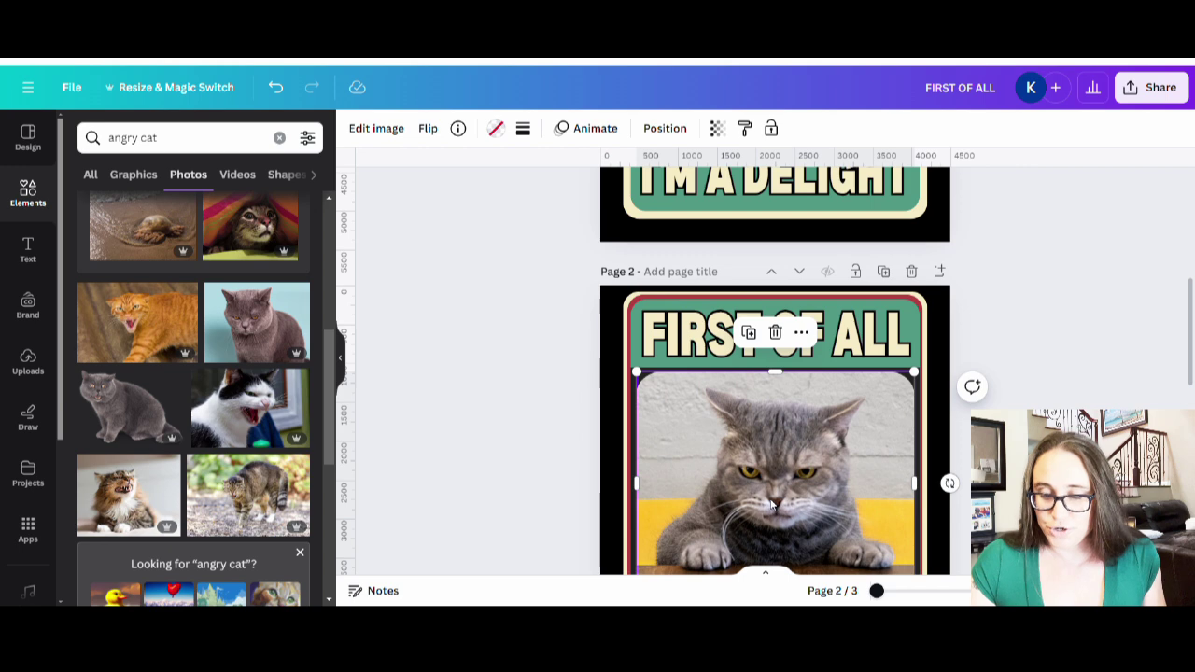
{"action": "left_click", "coordinate": [368, 133]}
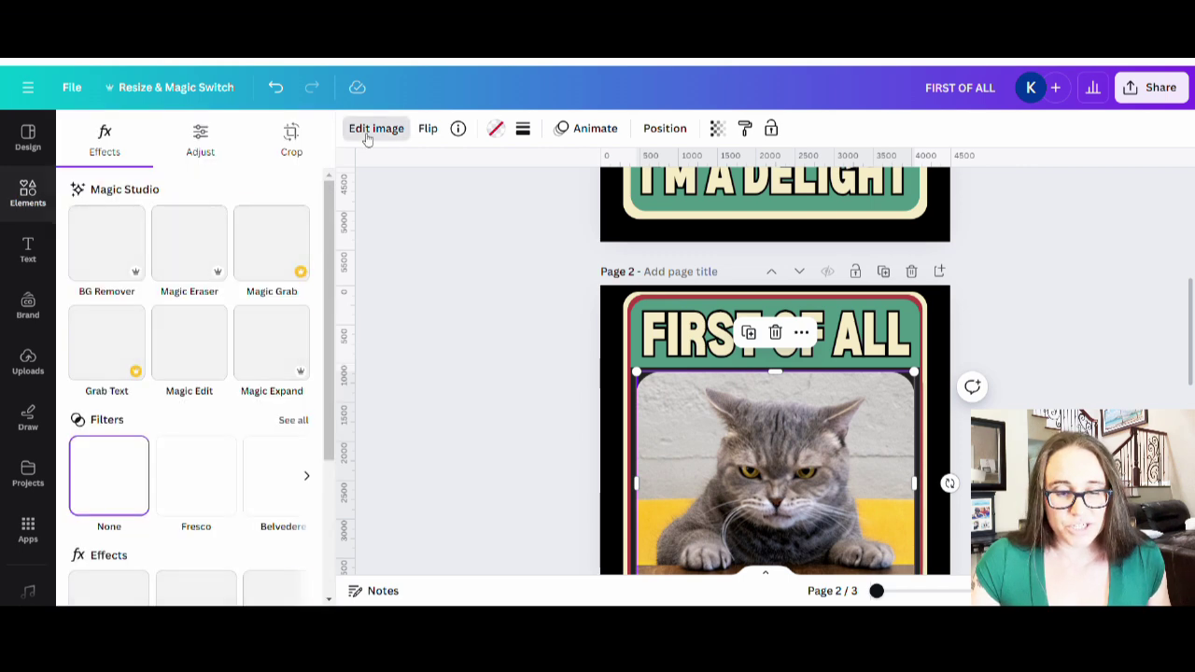
{"action": "left_click", "coordinate": [191, 142]}
{"action": "scroll", "coordinate": [249, 440], "scroll_direction": "down", "scroll_amount": 10}
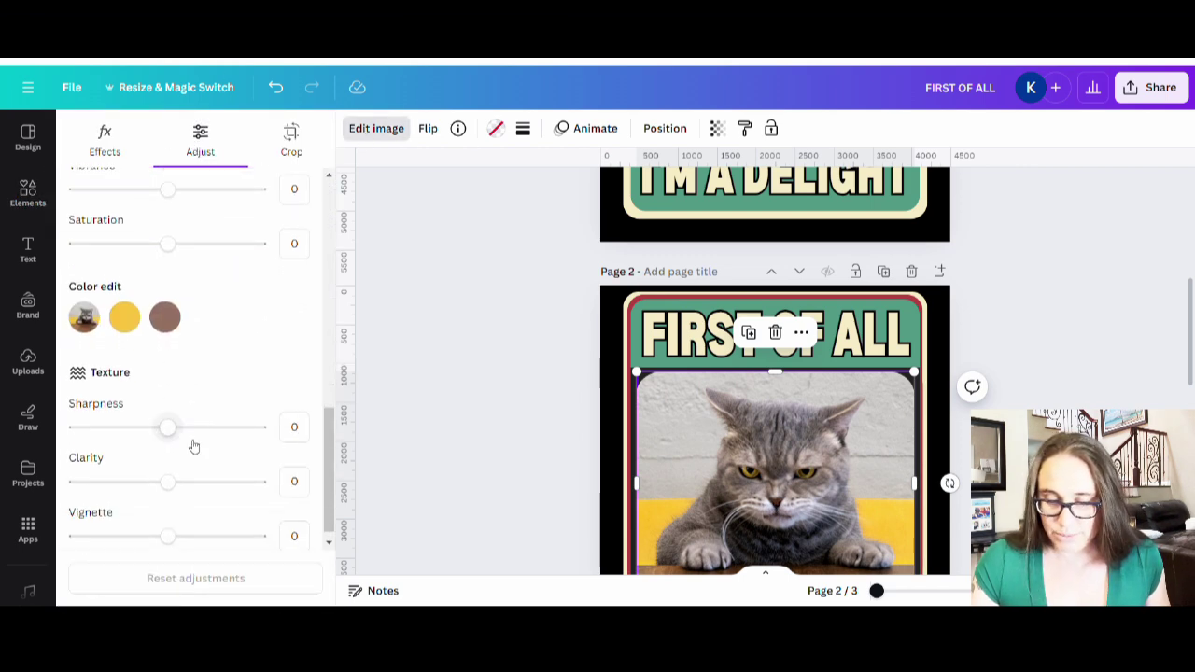
{"action": "left_click_drag", "start_coordinate": [169, 427], "coordinate": [205, 439]}
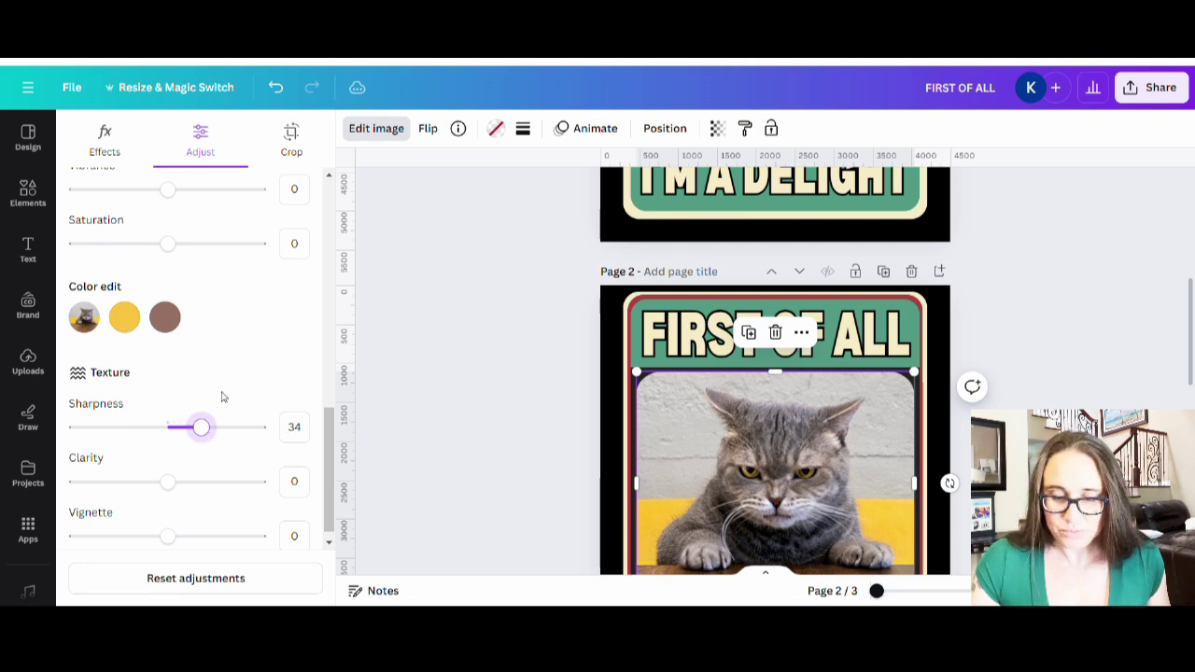
{"action": "left_click", "coordinate": [464, 346]}
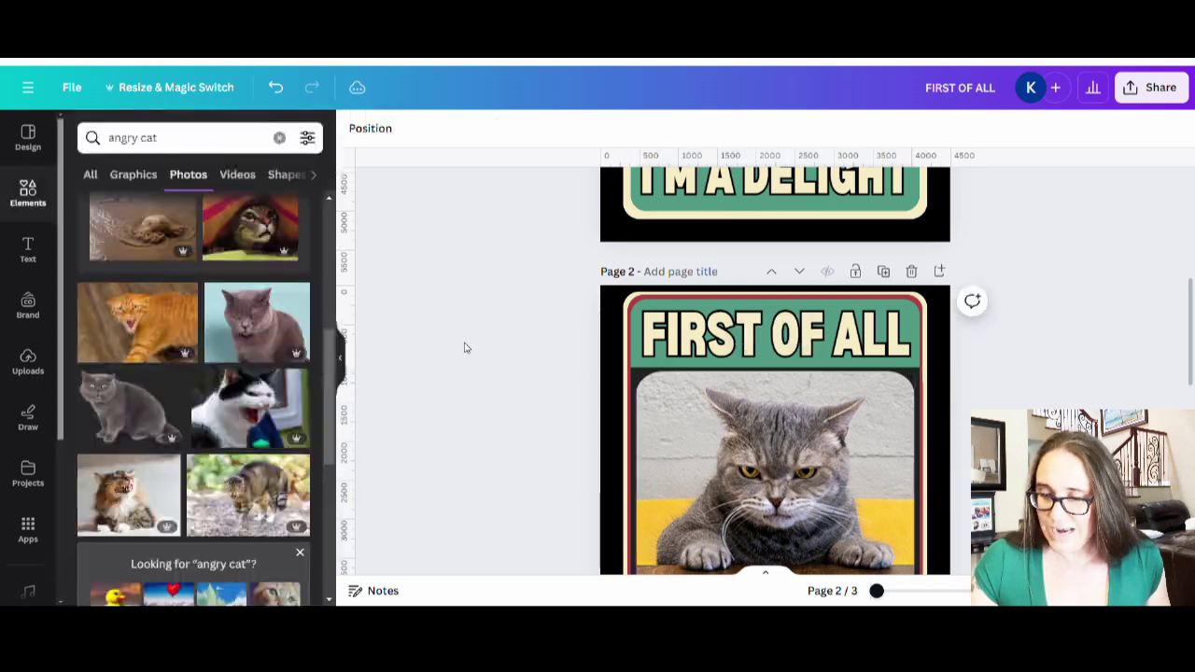
- Give page 2 the title 'delight cat'
{"action": "scroll", "coordinate": [1020, 295], "scroll_direction": "down", "scroll_amount": 2}
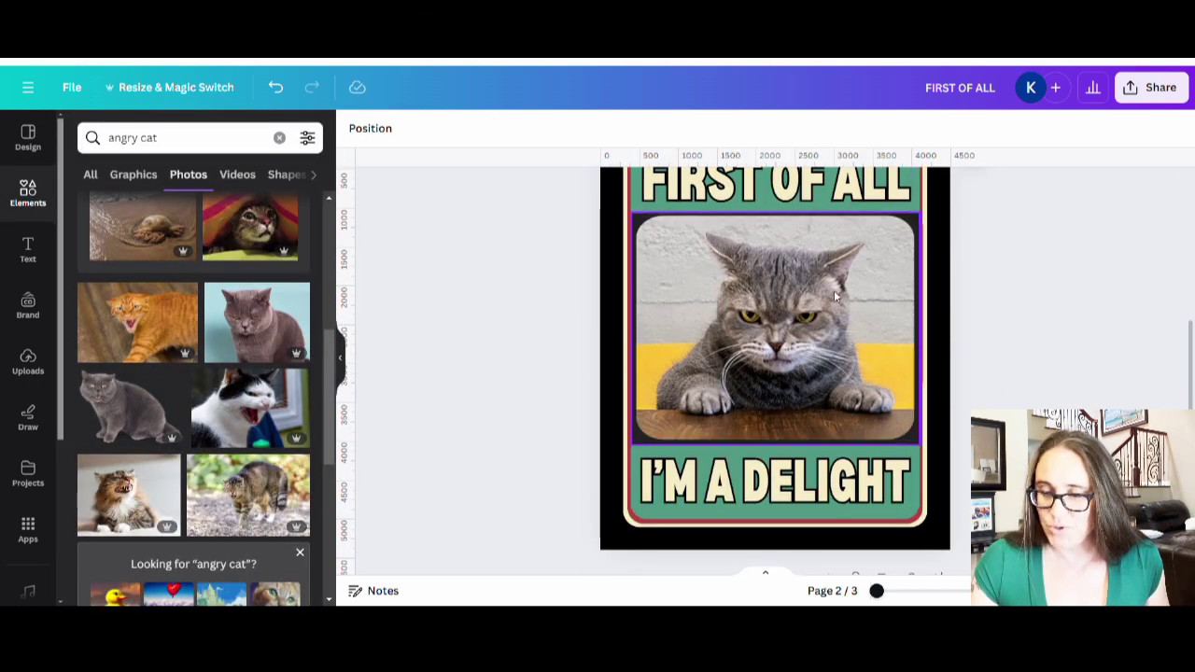
{"action": "scroll", "coordinate": [836, 295], "scroll_direction": "up", "scroll_amount": 1}
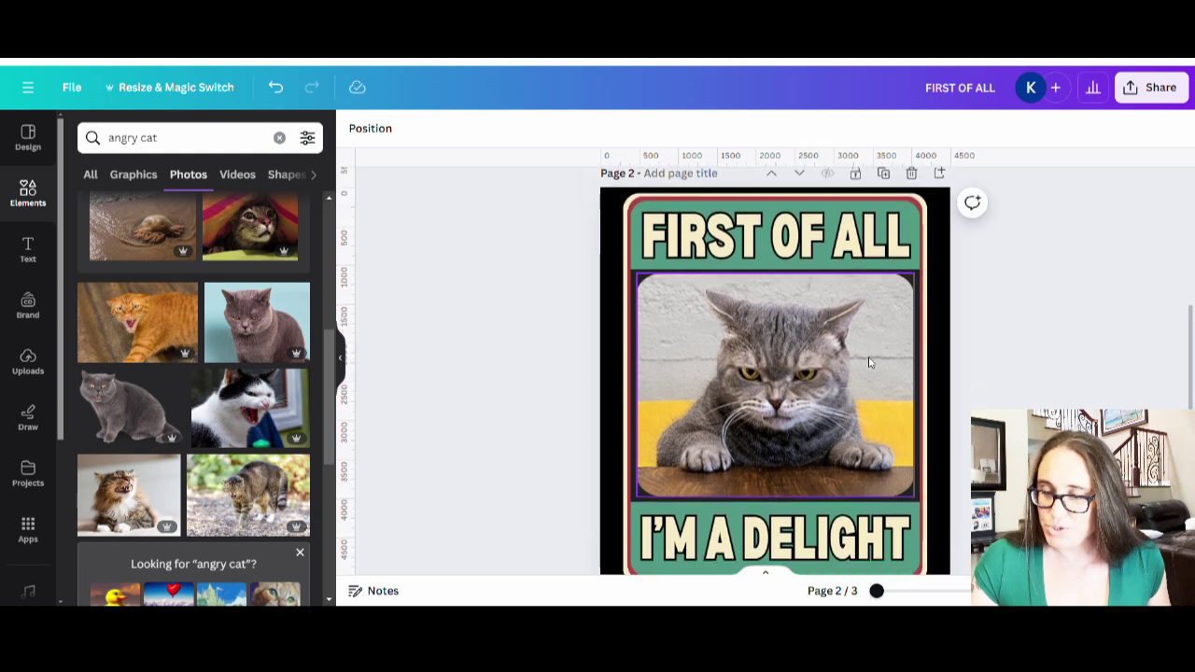
{"action": "scroll", "coordinate": [868, 363], "scroll_direction": "down", "scroll_amount": 1}
{"action": "scroll", "coordinate": [868, 363], "scroll_direction": "up", "scroll_amount": 1}
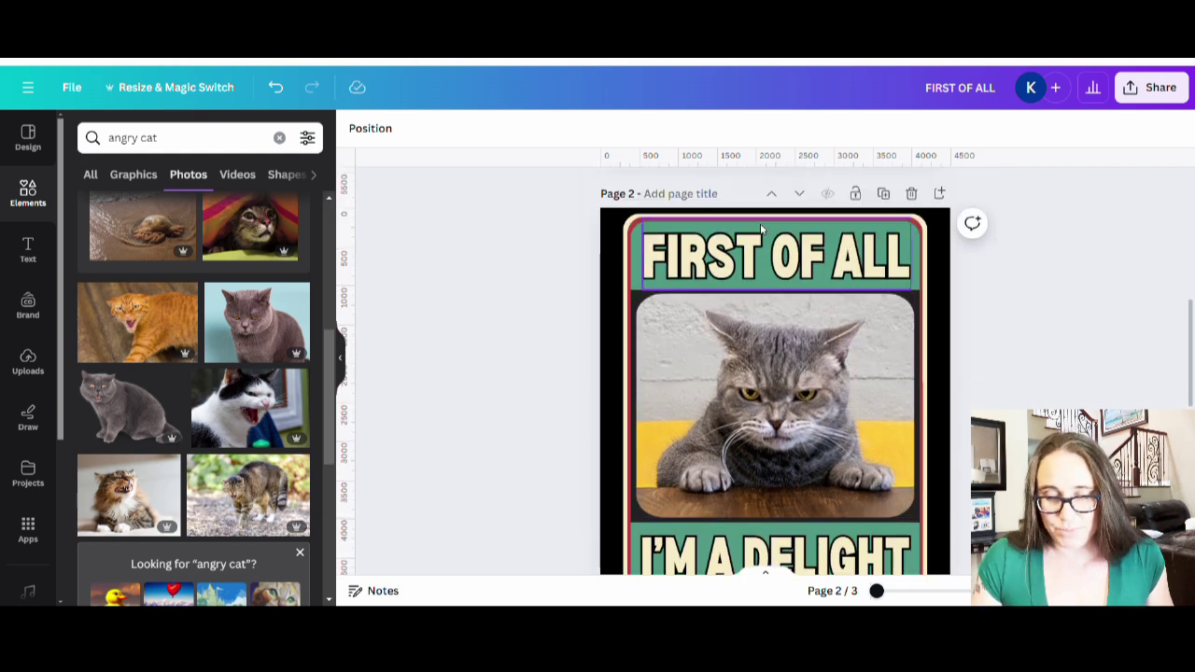
{"action": "left_click", "coordinate": [688, 202]}
{"action": "type", "text": "delight ca"}
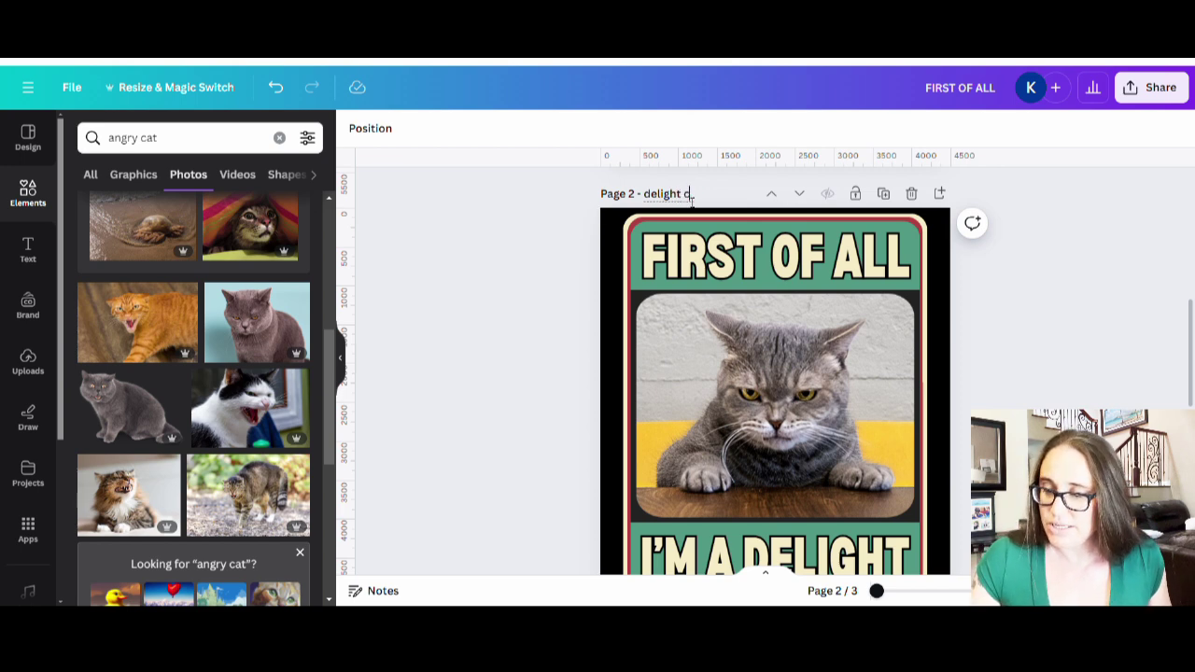
{"action": "type", "text": "t"}
{"action": "left_click", "coordinate": [961, 298]}
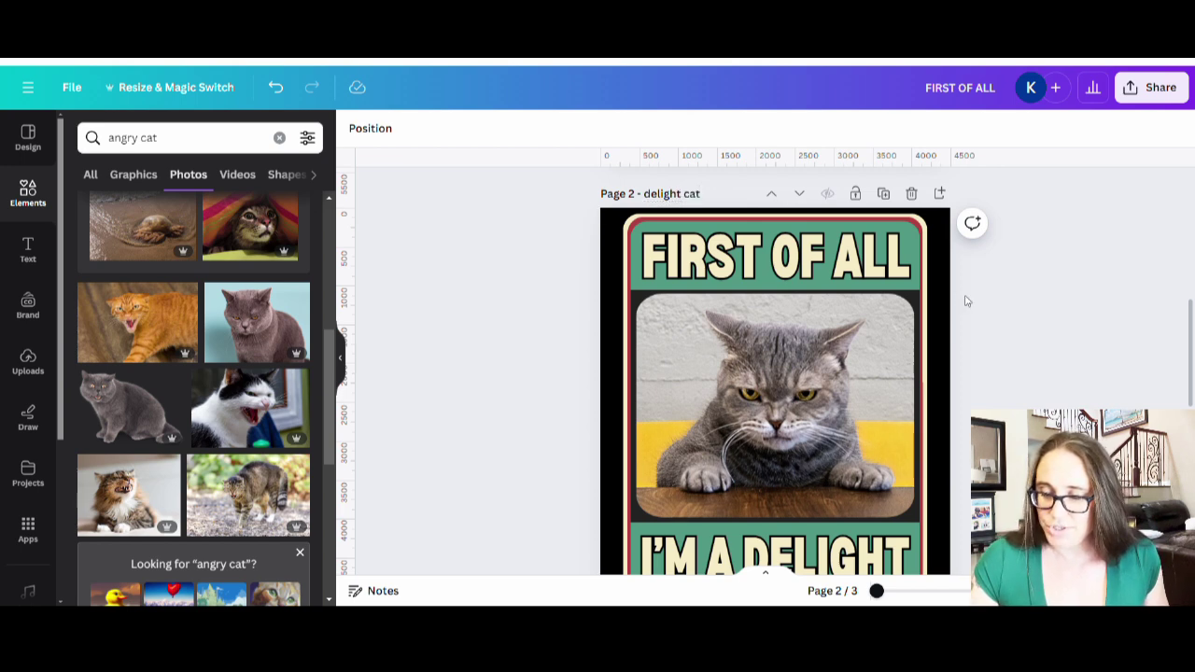
- Download only Page 2 as a PNG with a transparent background
{"action": "left_click", "coordinate": [1151, 97]}
{"action": "left_click", "coordinate": [943, 486]}
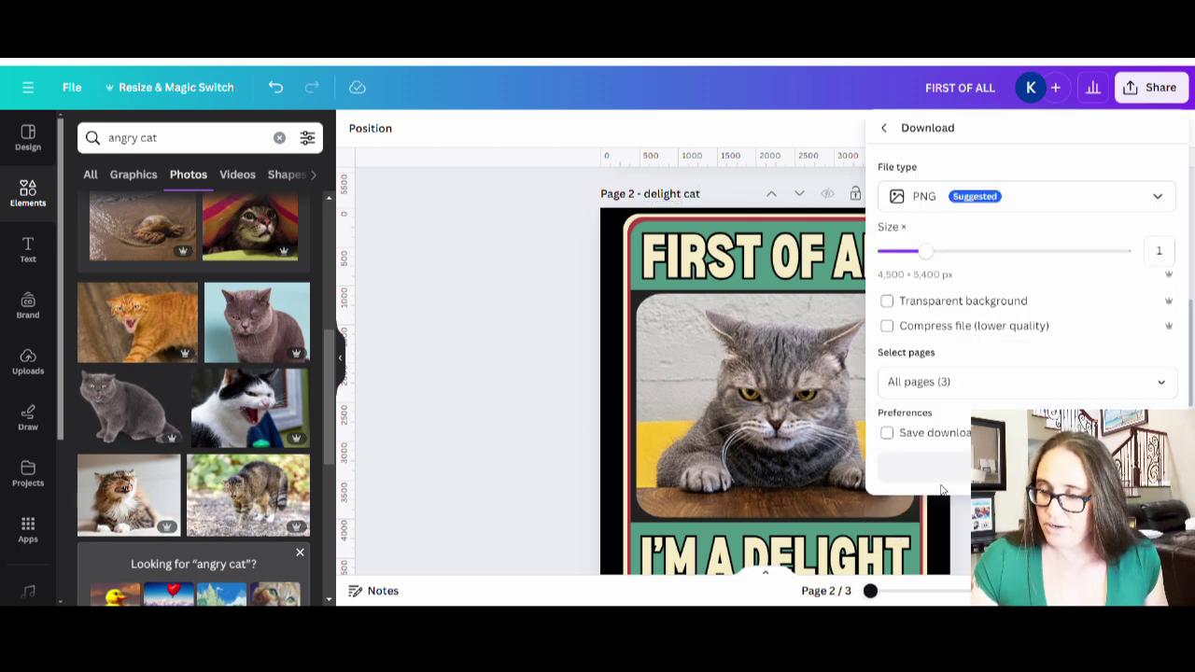
{"action": "left_click", "coordinate": [1032, 302]}
{"action": "left_click", "coordinate": [1142, 379]}
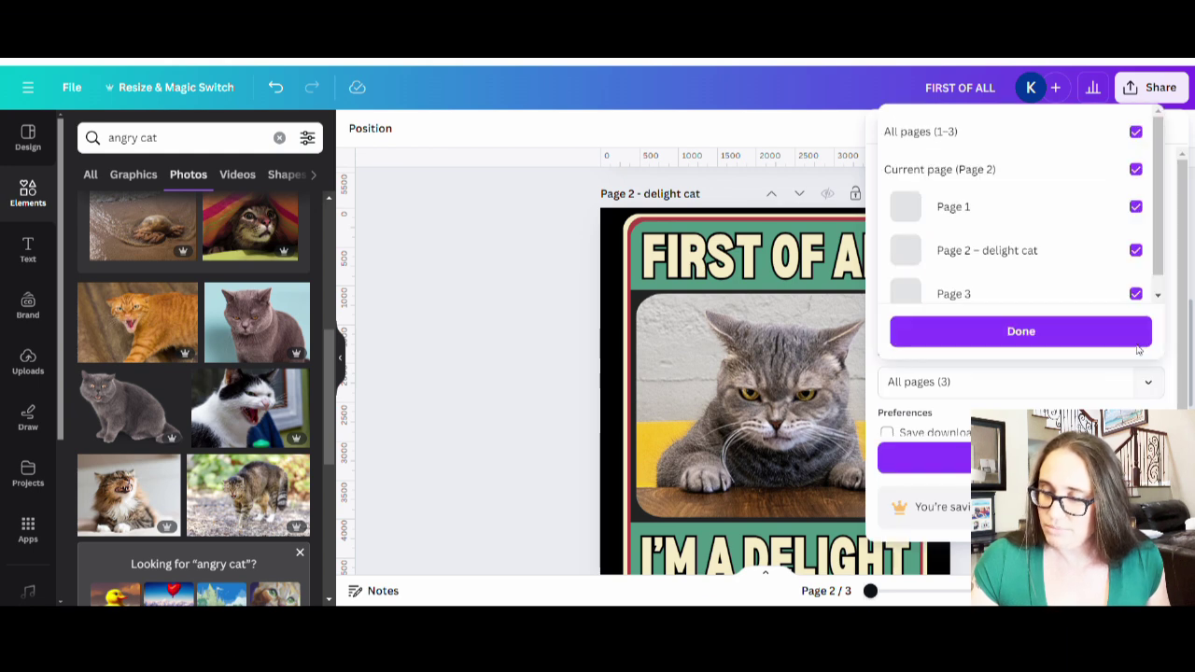
{"action": "left_click", "coordinate": [1135, 132]}
{"action": "left_click", "coordinate": [1134, 169]}
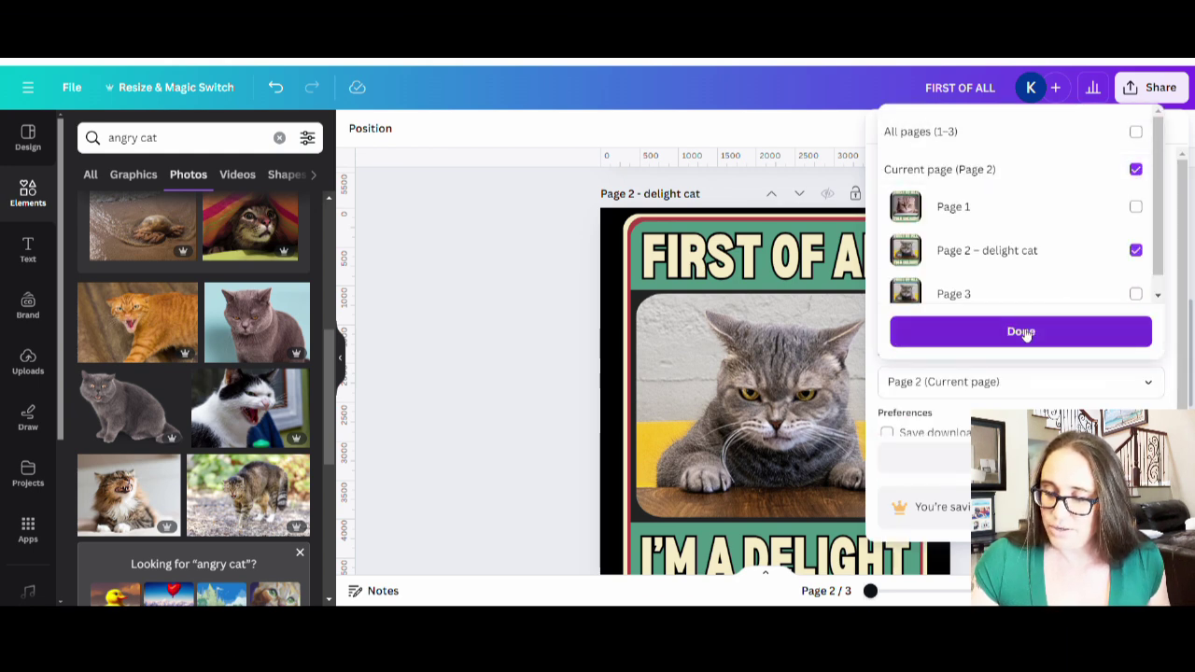
{"action": "left_click", "coordinate": [1024, 333]}
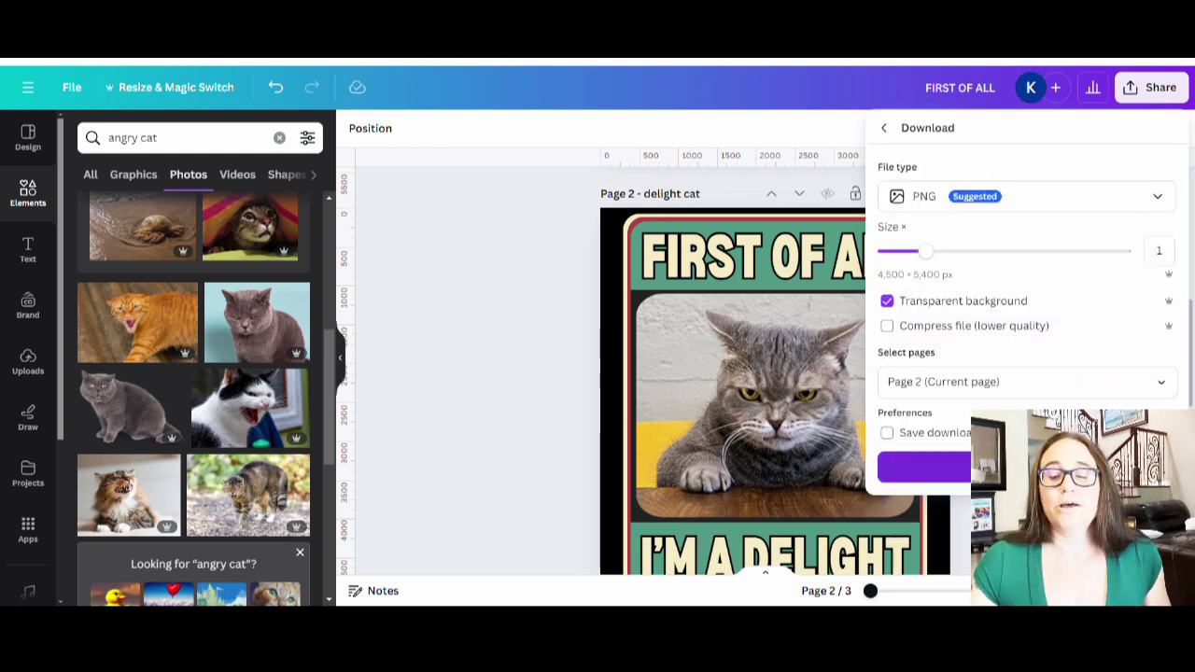
{"action": "left_click", "coordinate": [924, 467]}
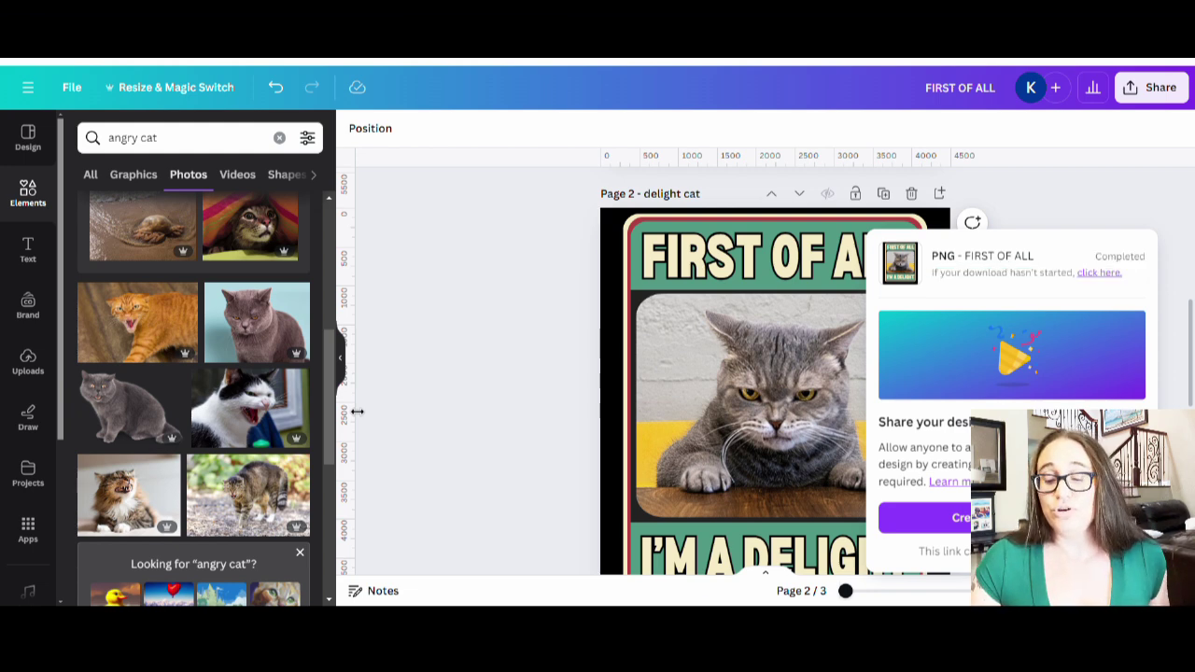
- Close the download confirmation and bring page 2's grey-cat card back into view
{"action": "left_click", "coordinate": [493, 338]}
{"action": "scroll", "coordinate": [669, 306], "scroll_direction": "down", "scroll_amount": 3}
{"action": "scroll", "coordinate": [863, 375], "scroll_direction": "up", "scroll_amount": 1}
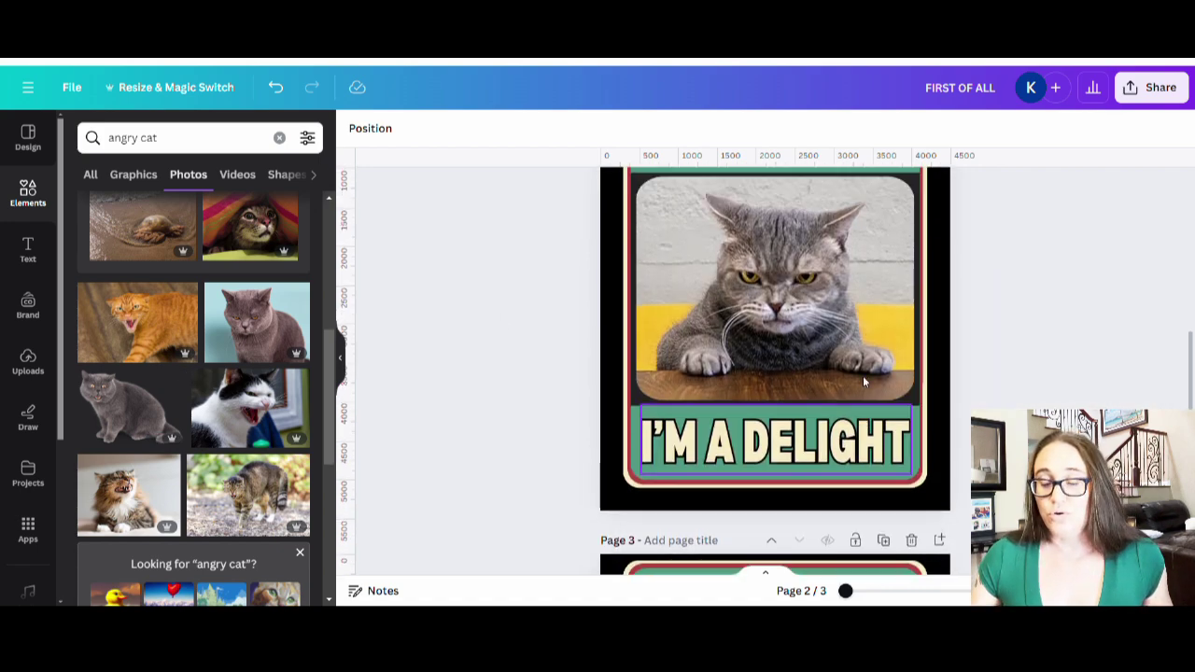
{"action": "scroll", "coordinate": [791, 301], "scroll_direction": "up", "scroll_amount": 2}
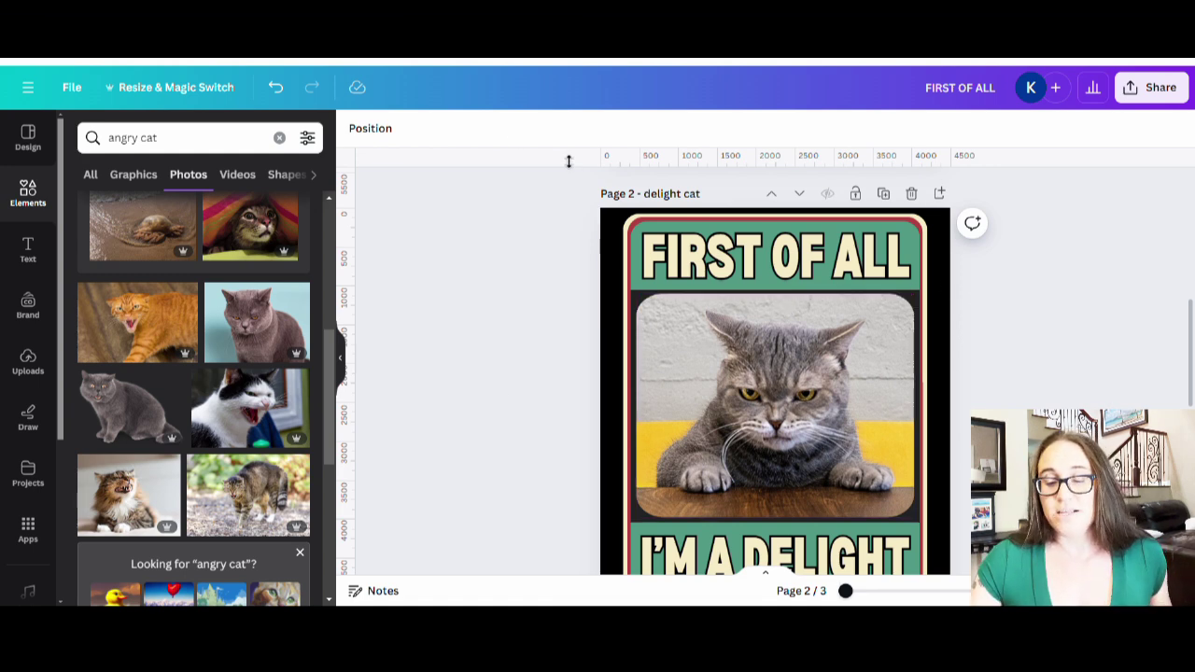
{"action": "scroll", "coordinate": [1035, 279], "scroll_direction": "down", "scroll_amount": 2}
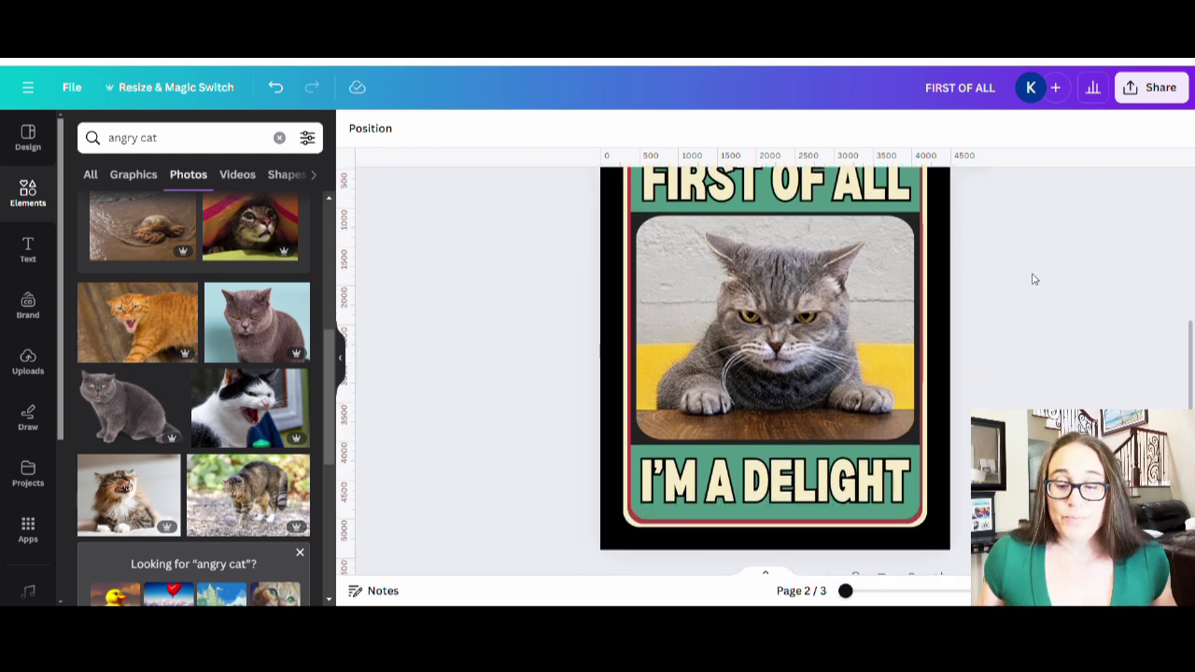